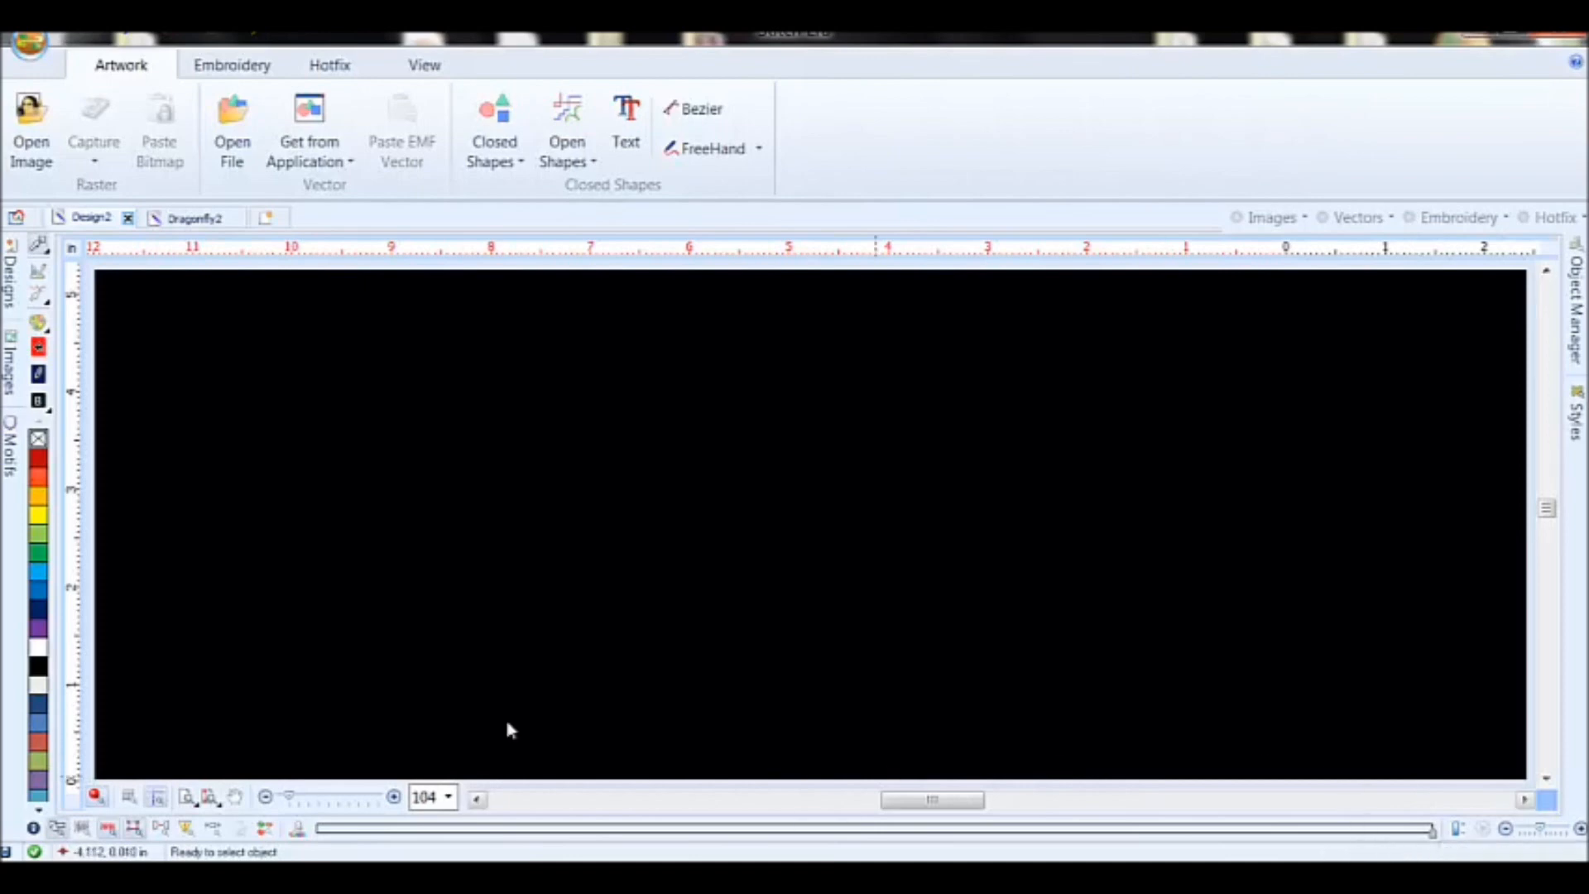
# - Place the ASR-012 raster image of the eagle in the design and set its height to 6.50 inches
pyautogui.click(11, 362)
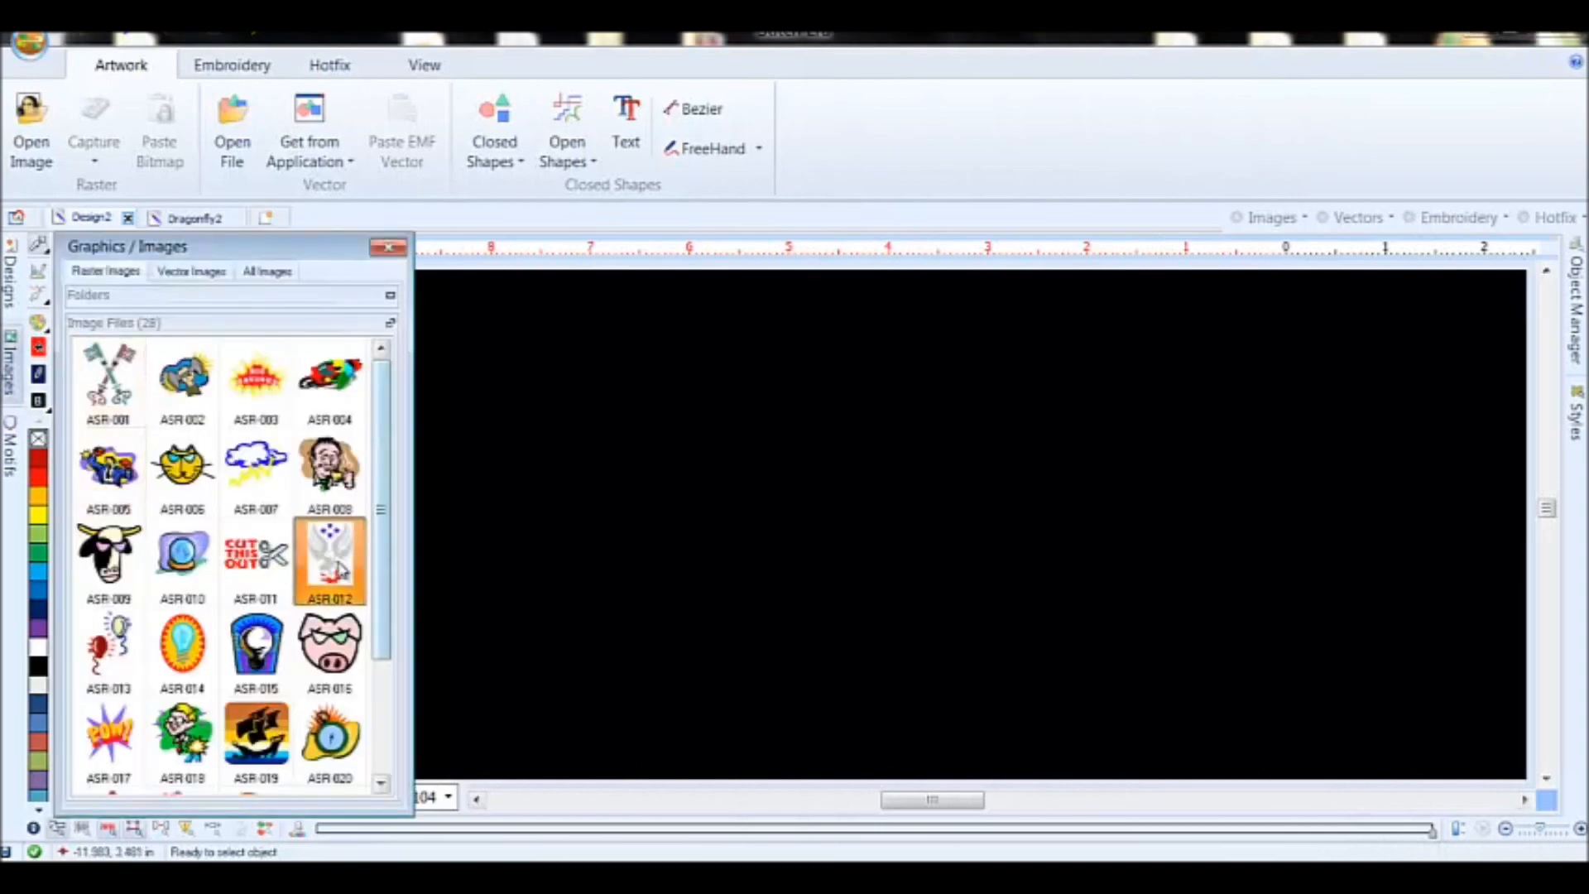
pyautogui.moveTo(339, 570); pyautogui.dragTo(848, 478)
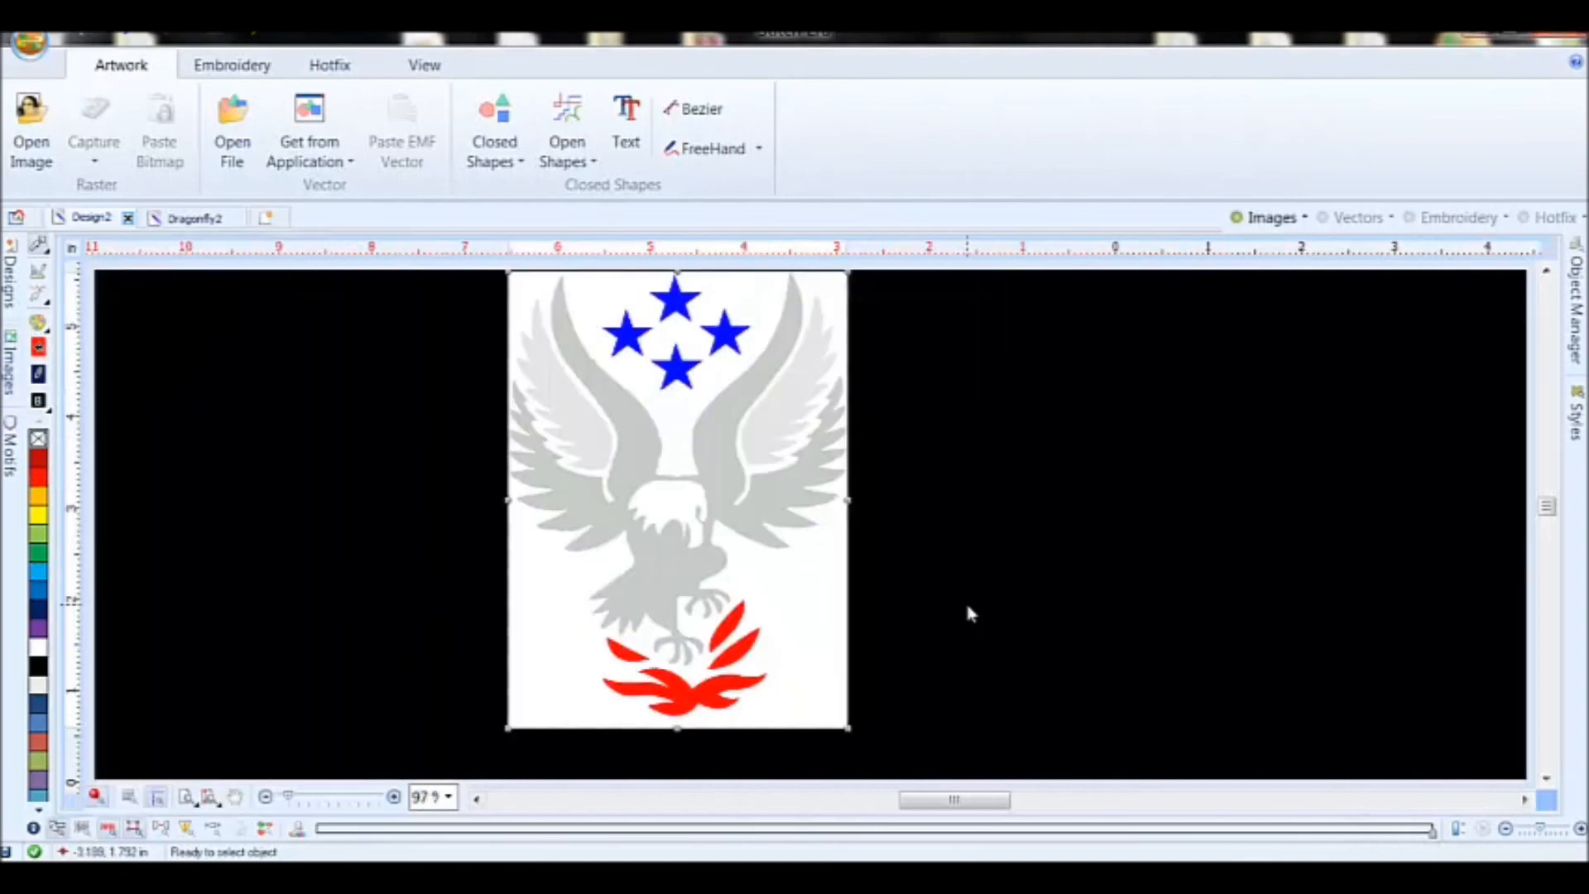
pyautogui.click(579, 65)
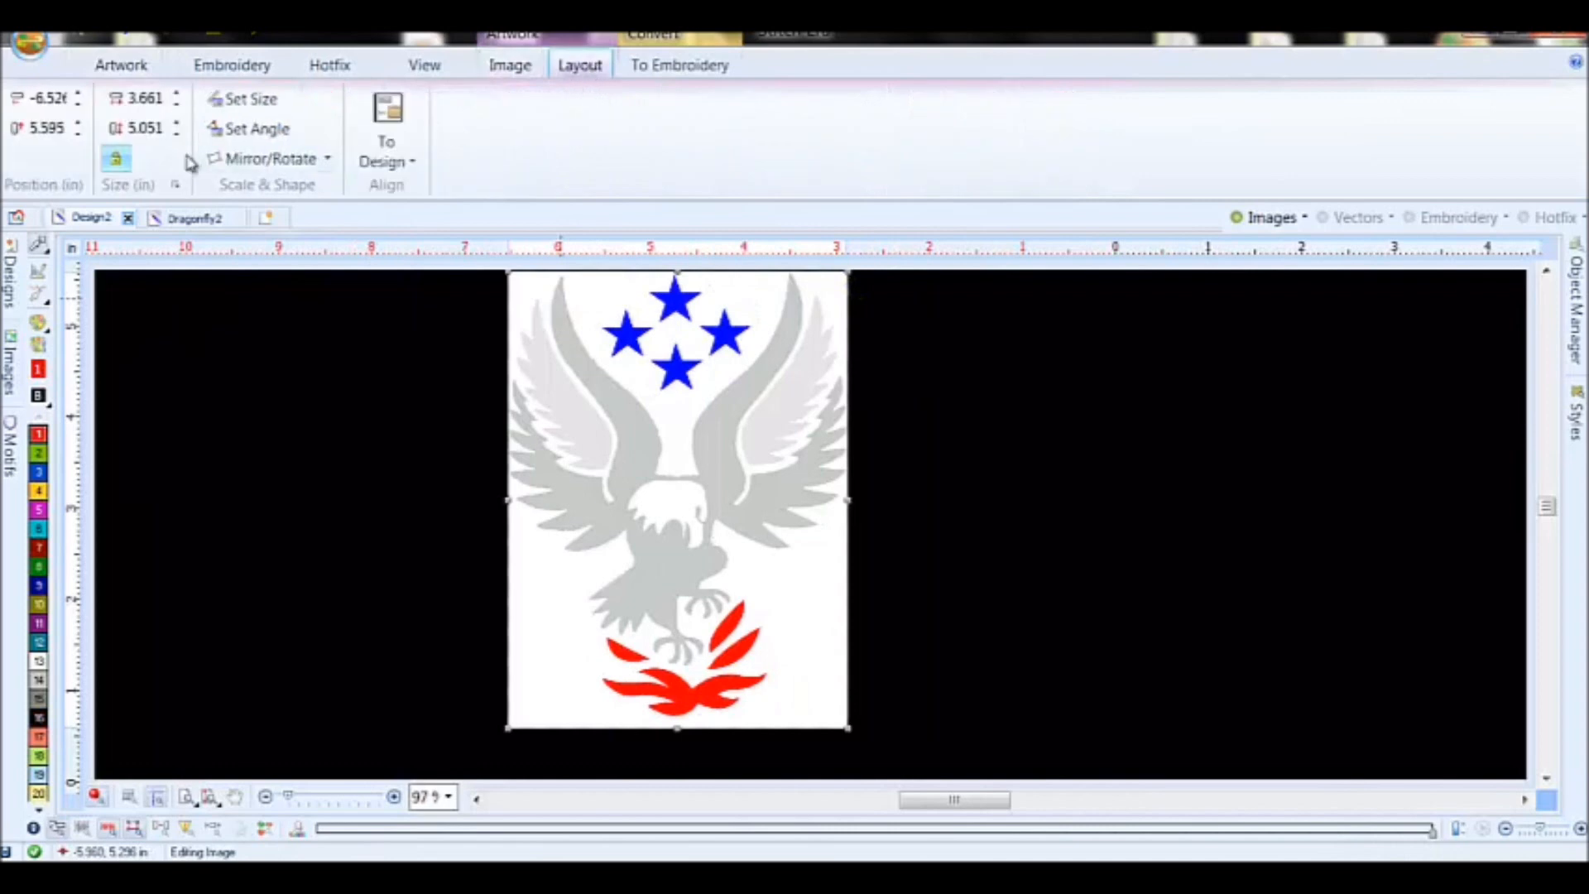
pyautogui.doubleClick(153, 130)
pyautogui.write('6.50')
pyautogui.press('Return')
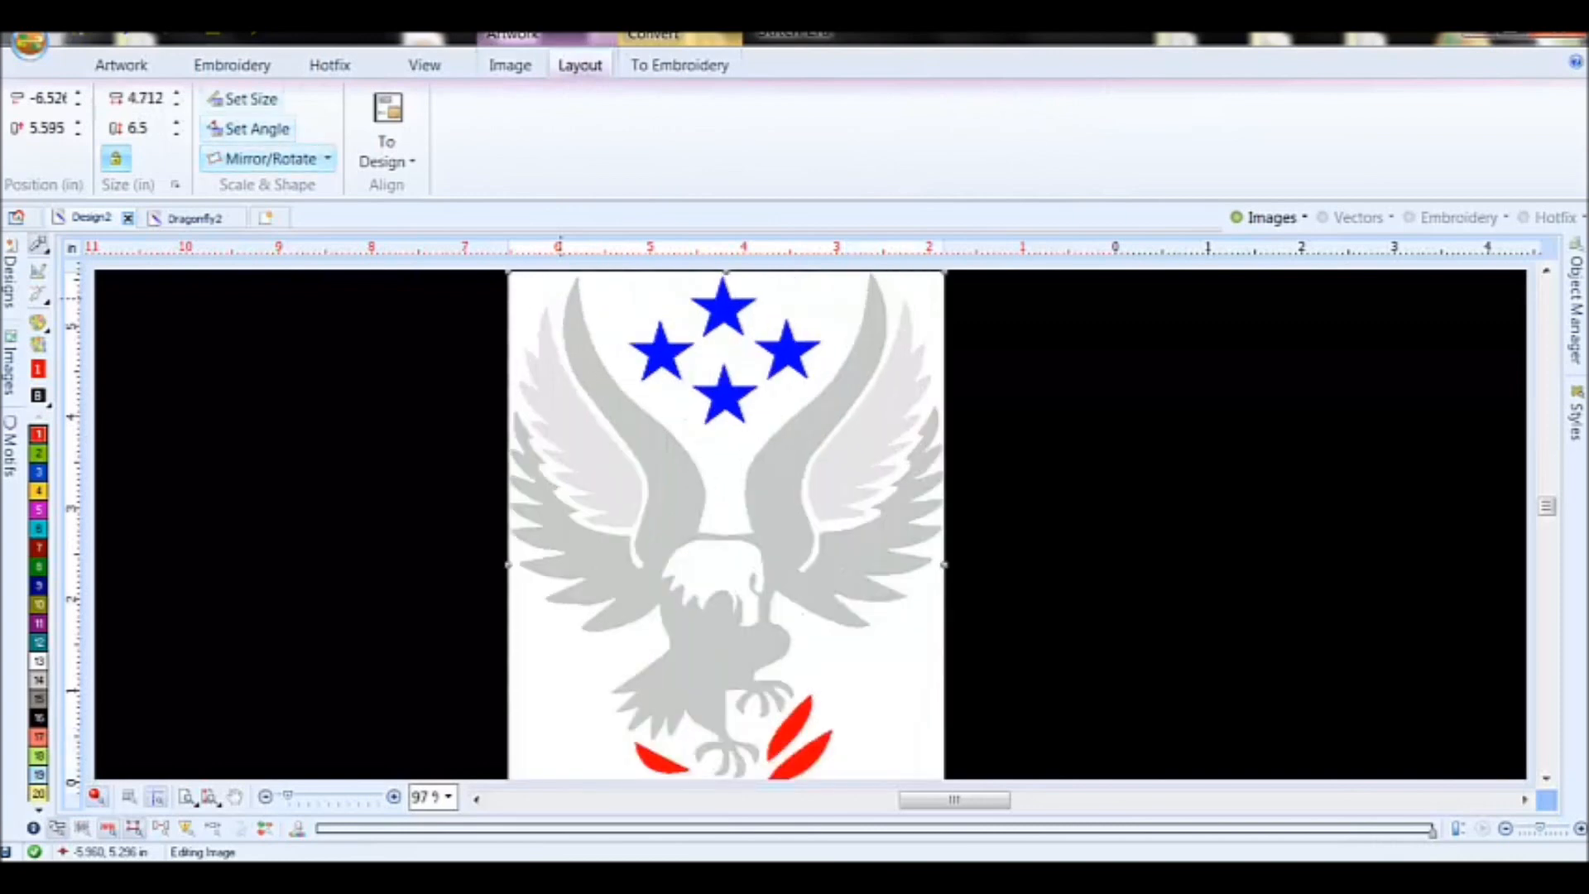
pyautogui.click(1010, 551)
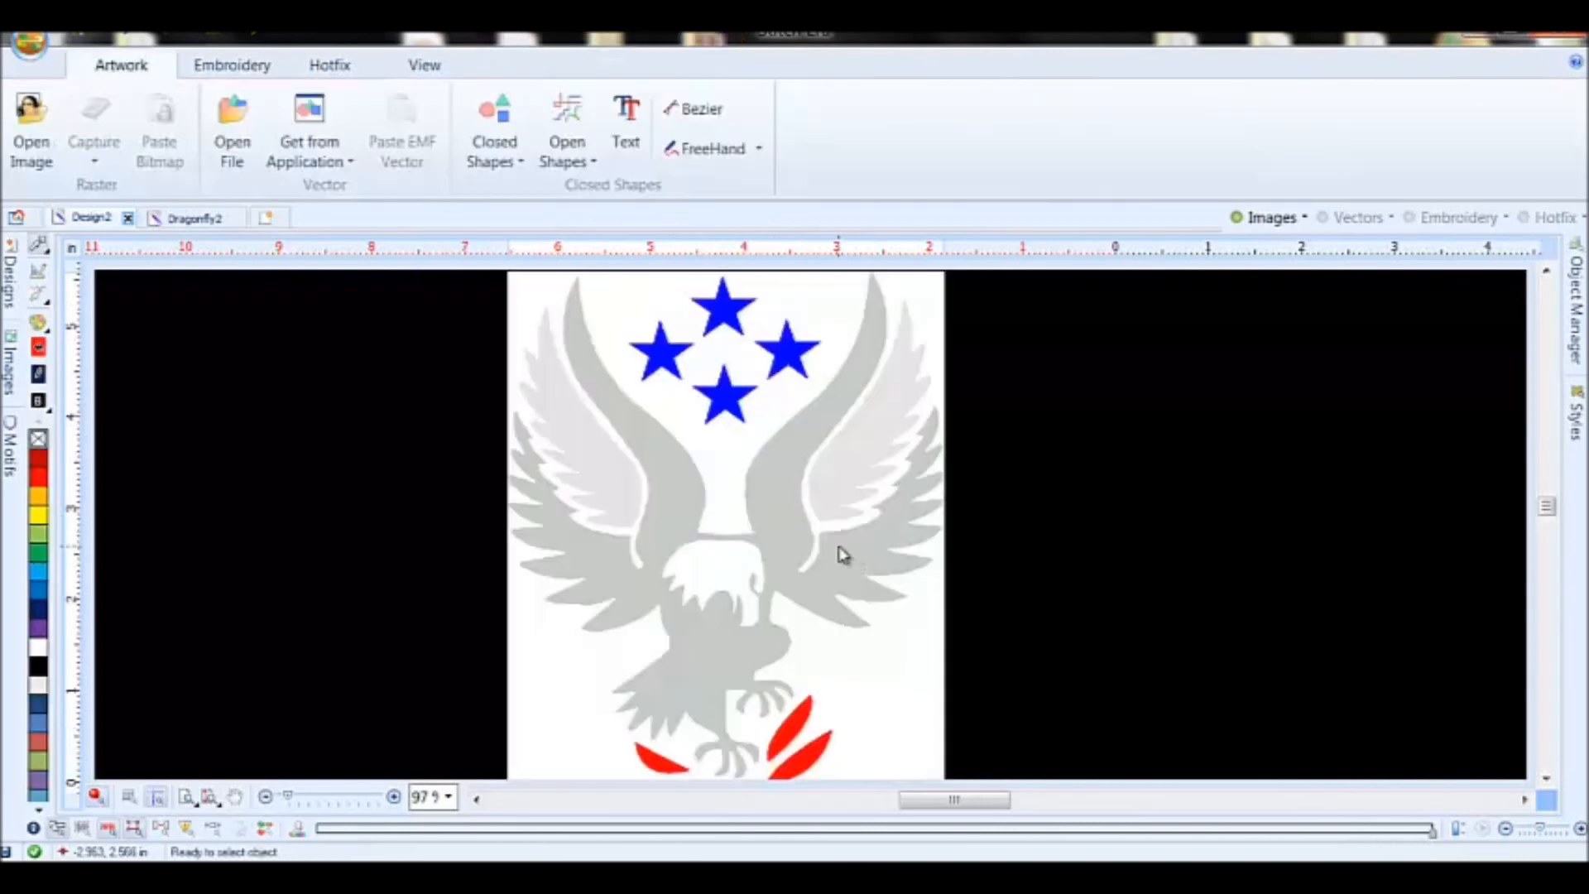
# - Open the eagle image for vector conversion, raise the color reduction, and filter it until four final colors remain
pyautogui.click(841, 549)
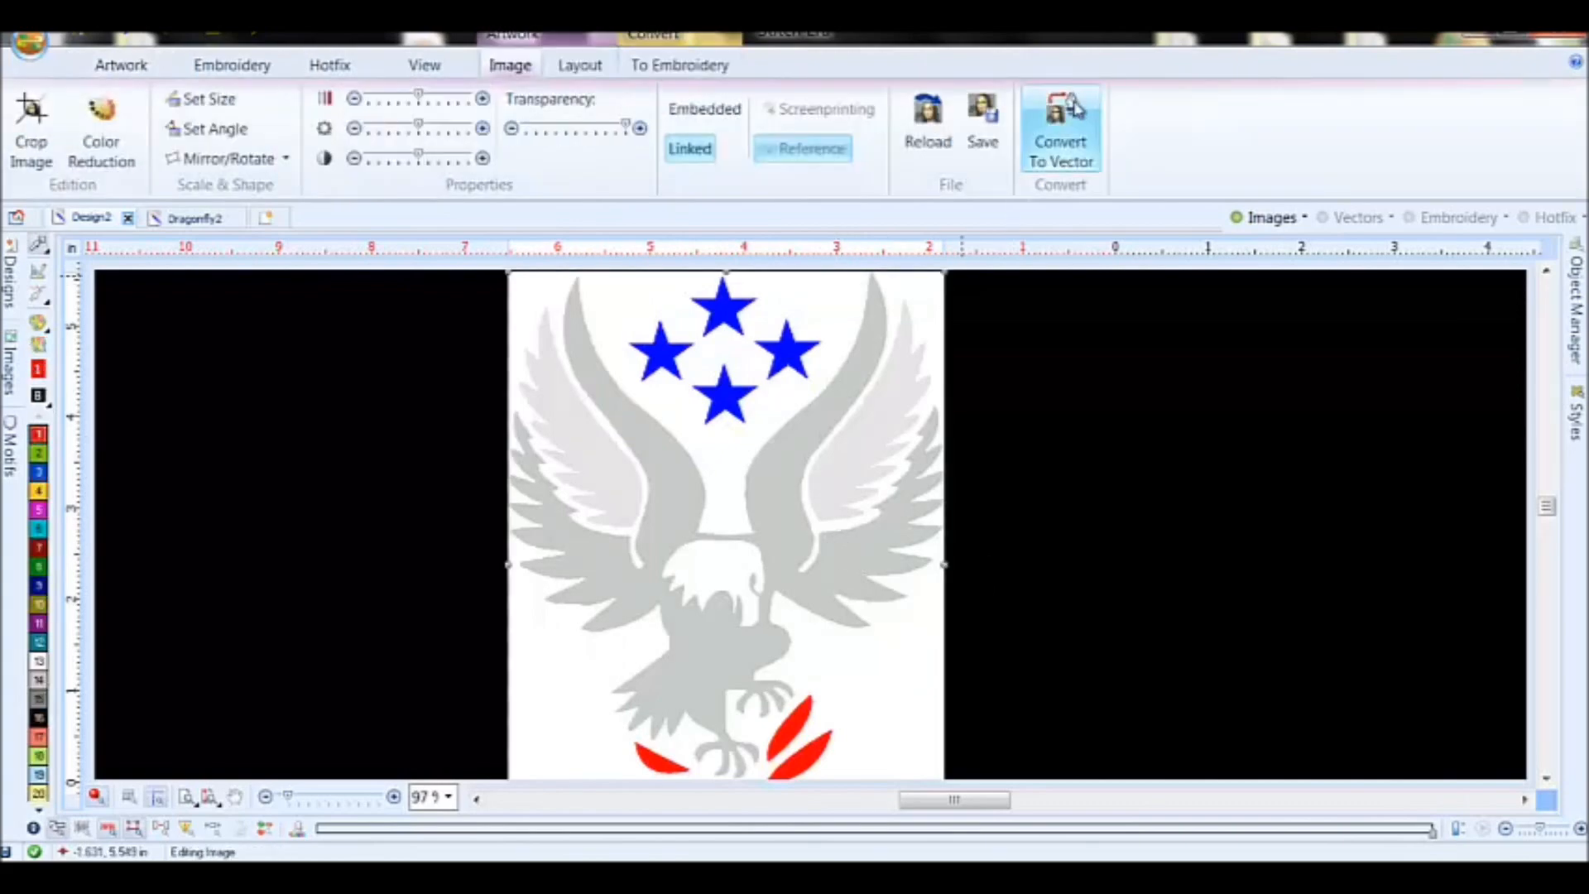
pyautogui.click(1067, 132)
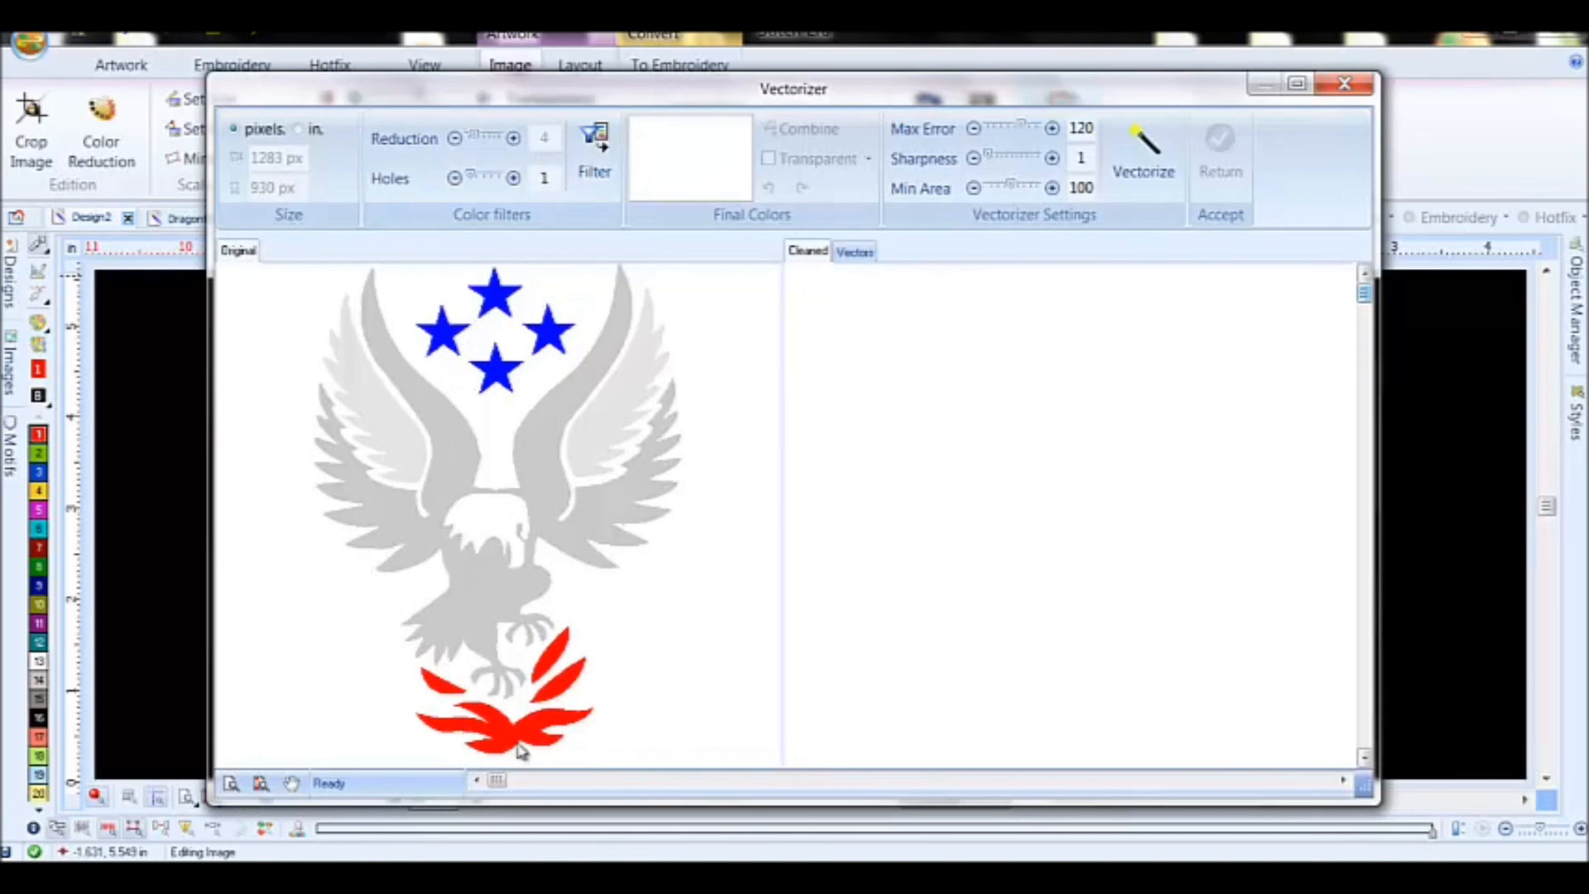
pyautogui.click(513, 138)
pyautogui.click(513, 138)
pyautogui.click(593, 149)
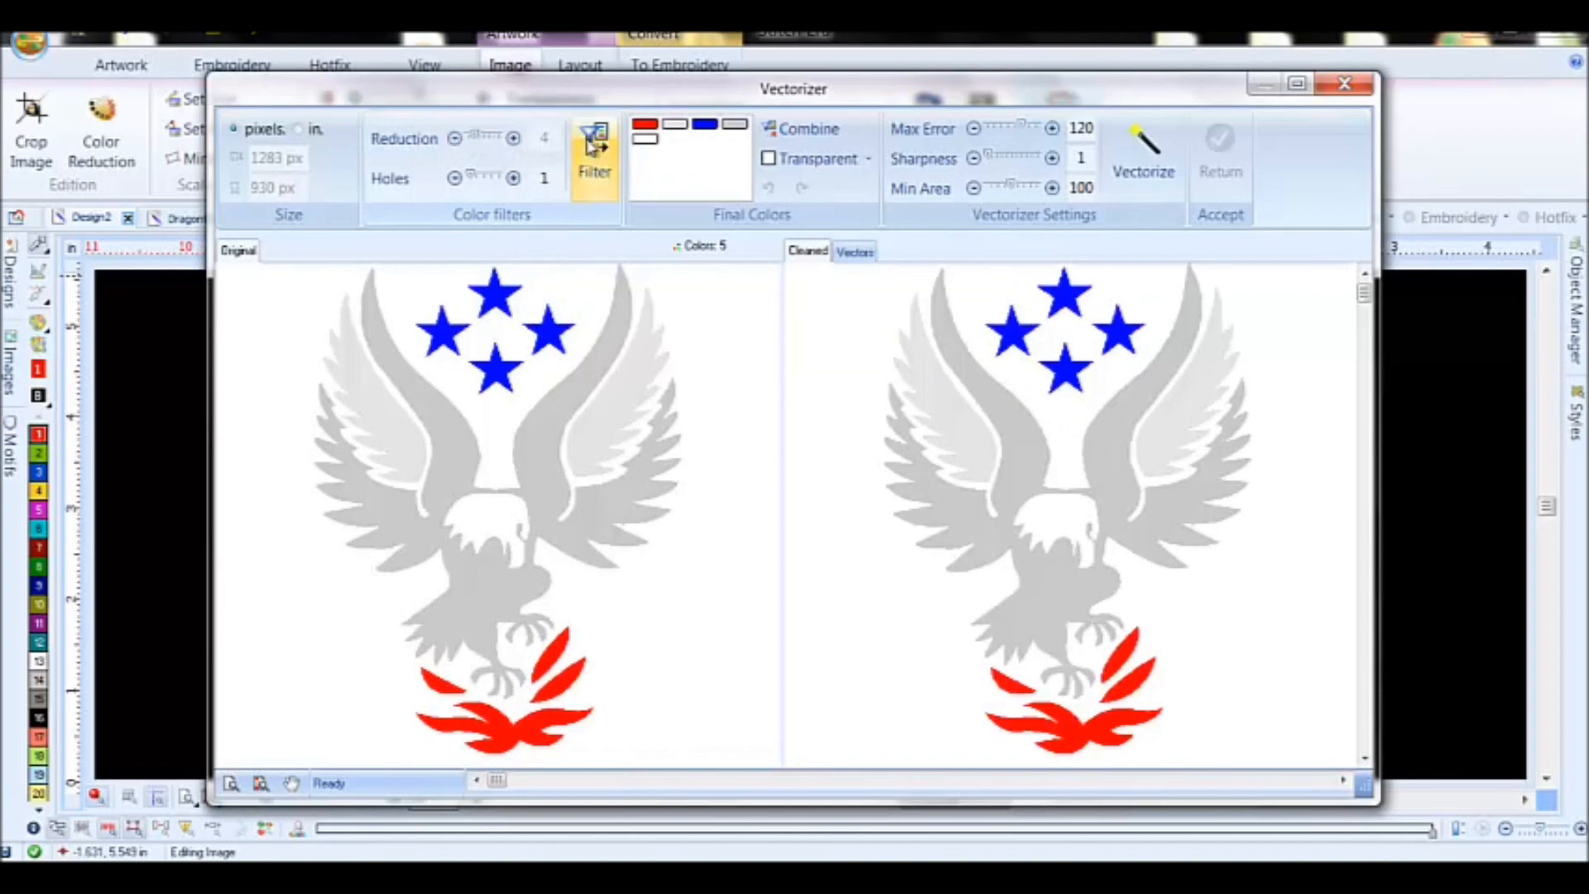
pyautogui.click(593, 143)
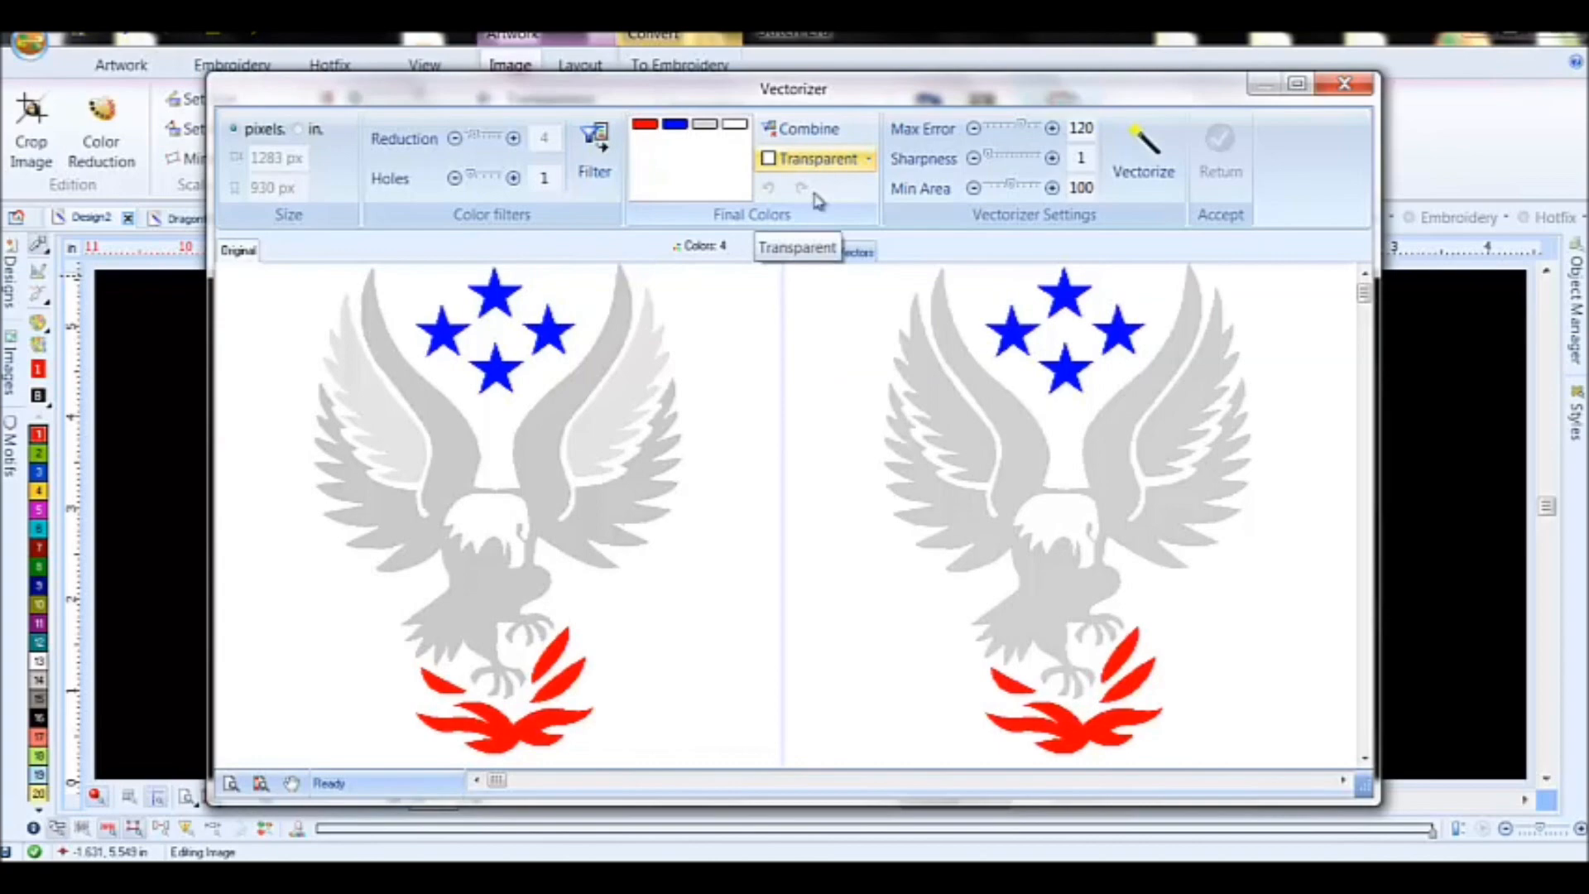
# - Vectorize the cleaned eagle image with the current settings and return the vectors to the design
pyautogui.moveTo(824, 87); pyautogui.dragTo(1424, 145)
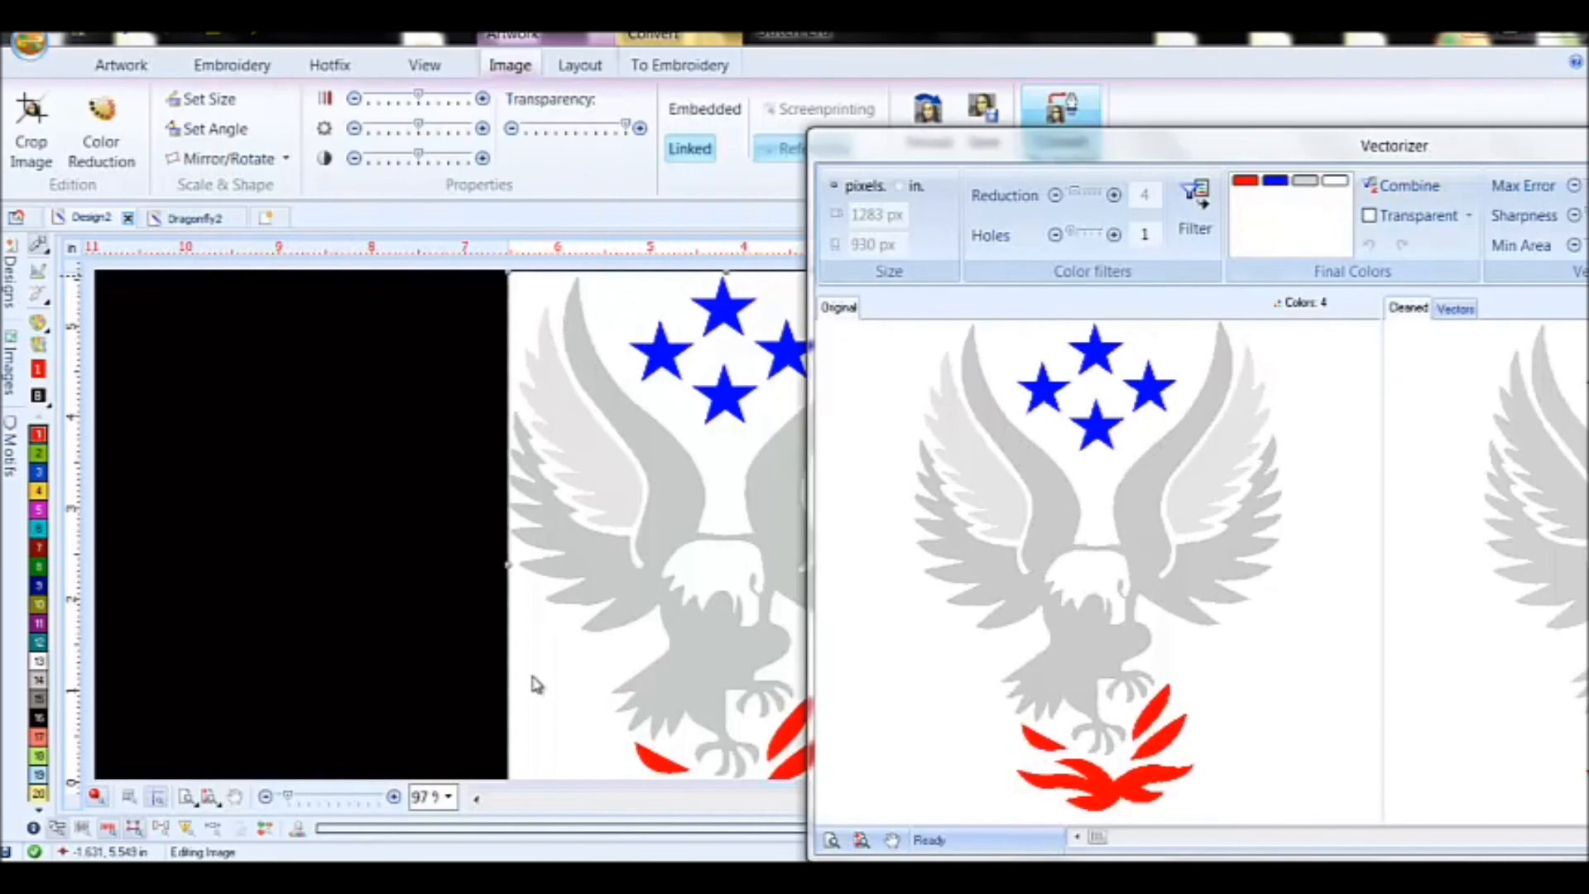
pyautogui.moveTo(1193, 152); pyautogui.dragTo(679, 73)
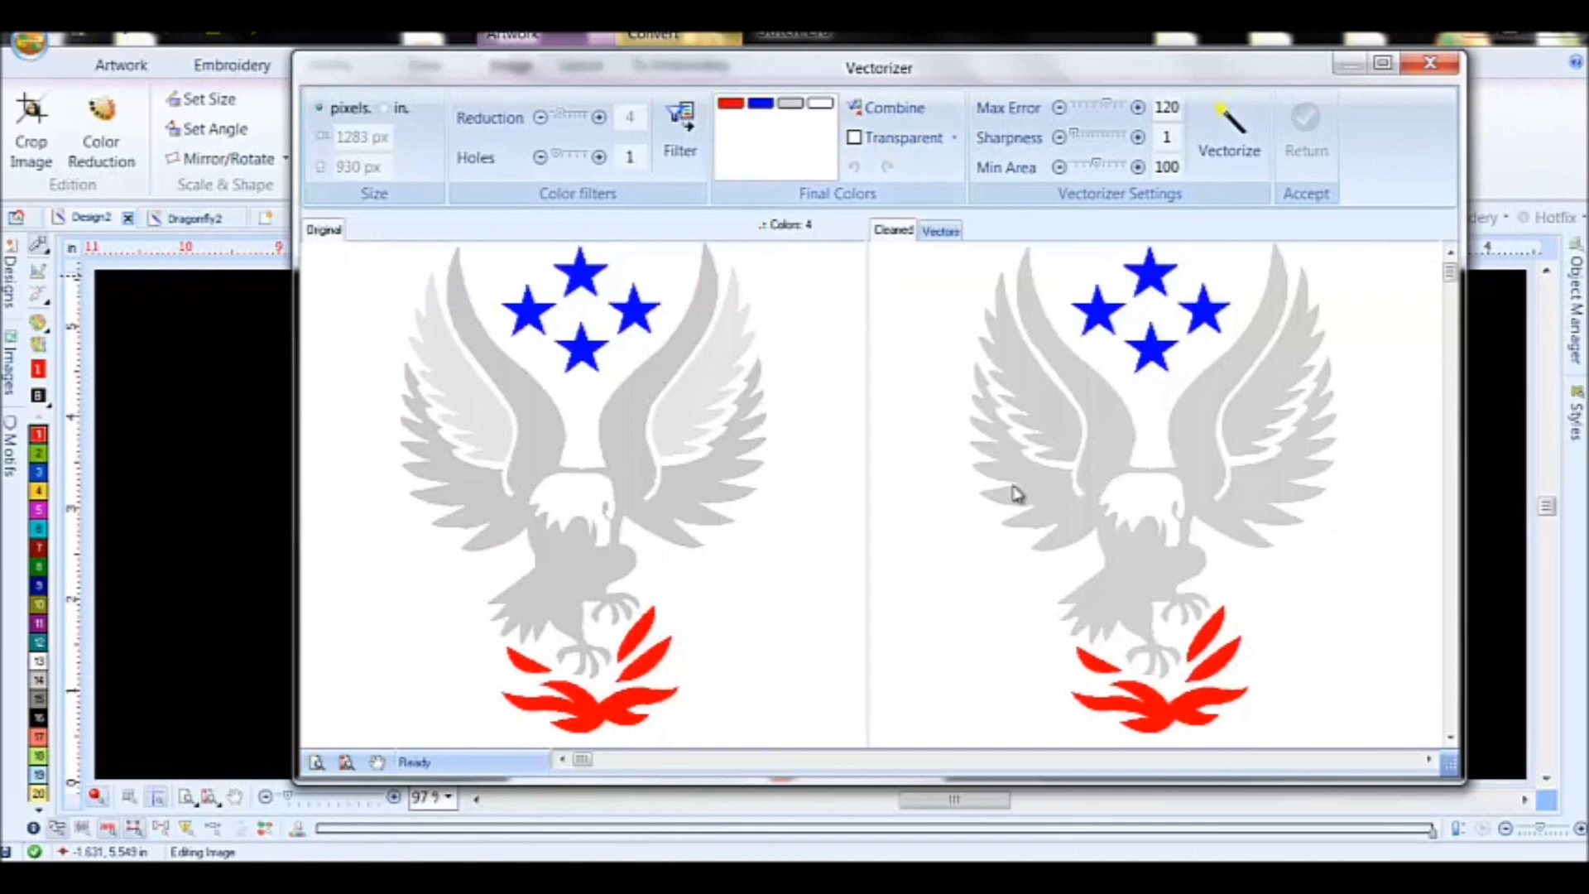
pyautogui.click(1233, 137)
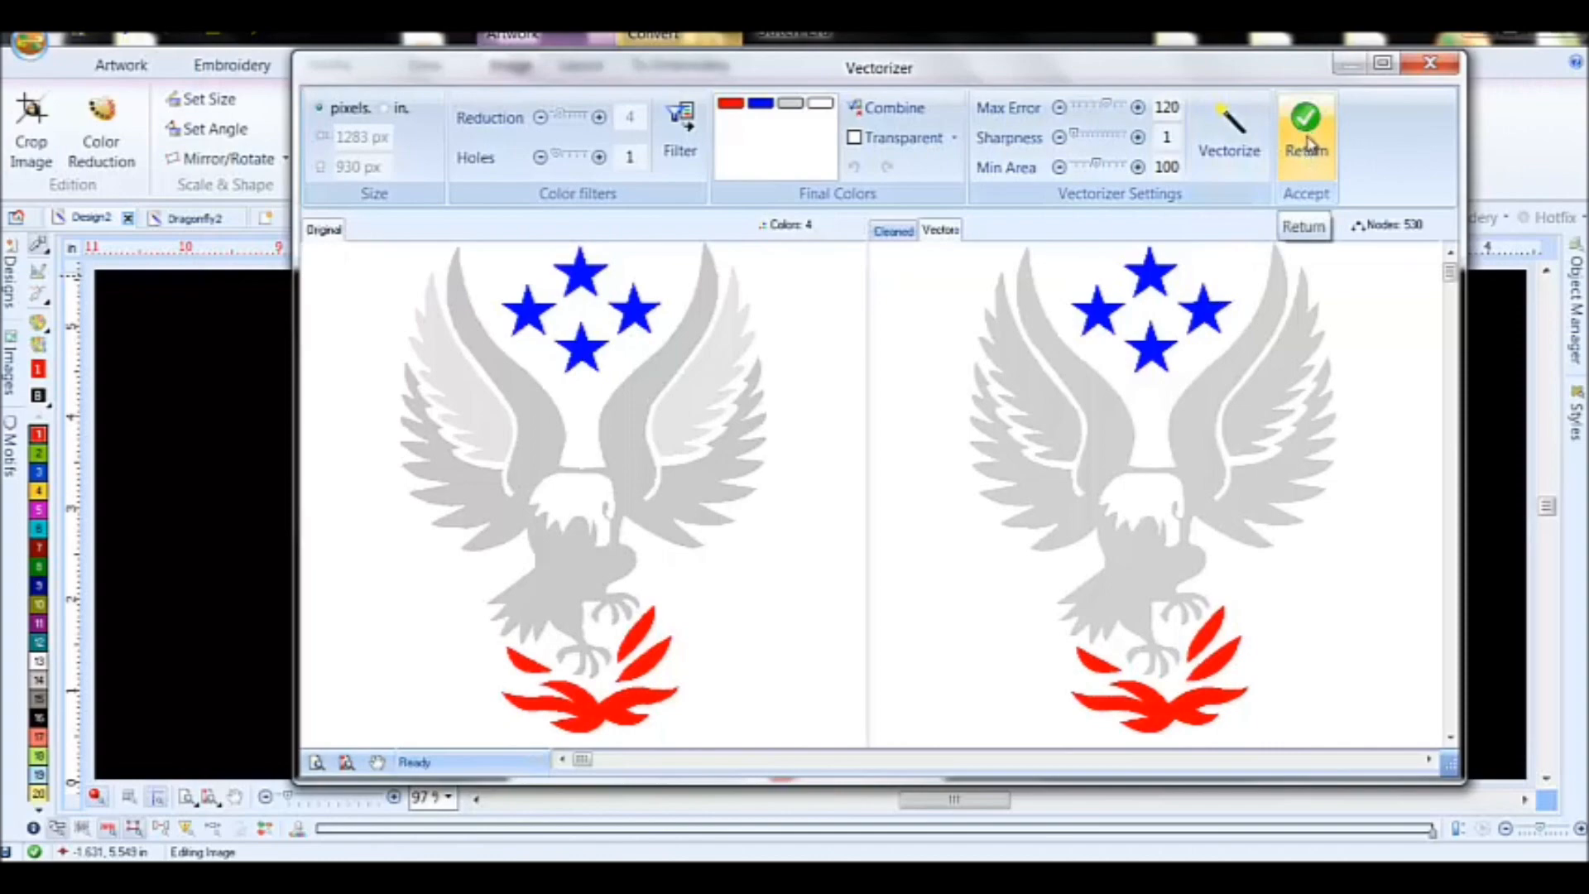
pyautogui.click(1306, 124)
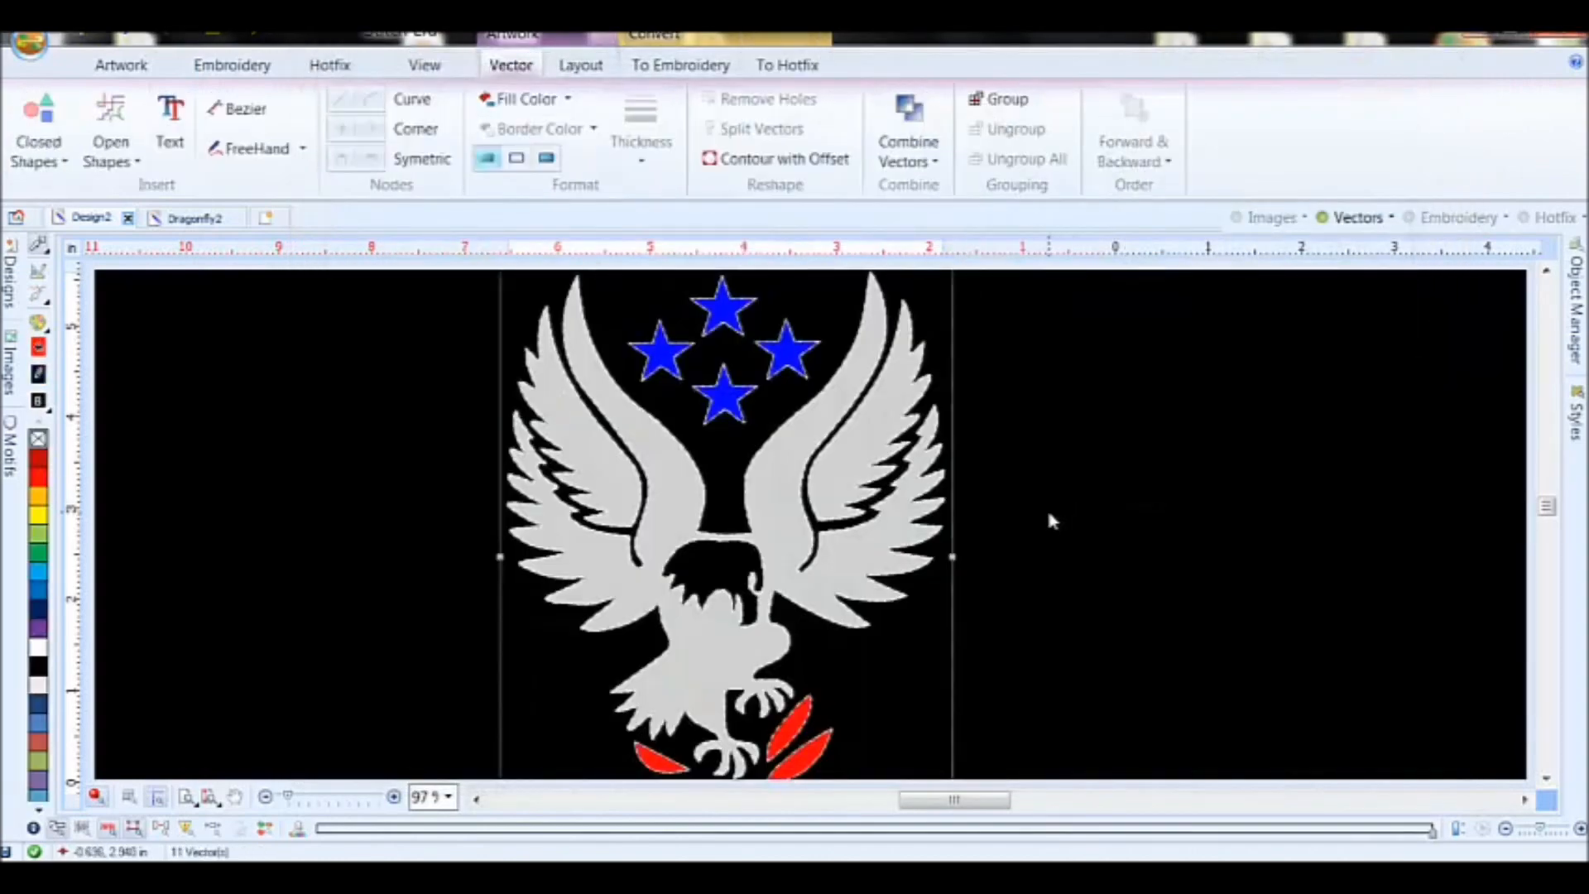
pyautogui.click(1054, 514)
# - Delete all four red flame shapes beneath the eagle's talons
pyautogui.scroll(-3, 738, 621)
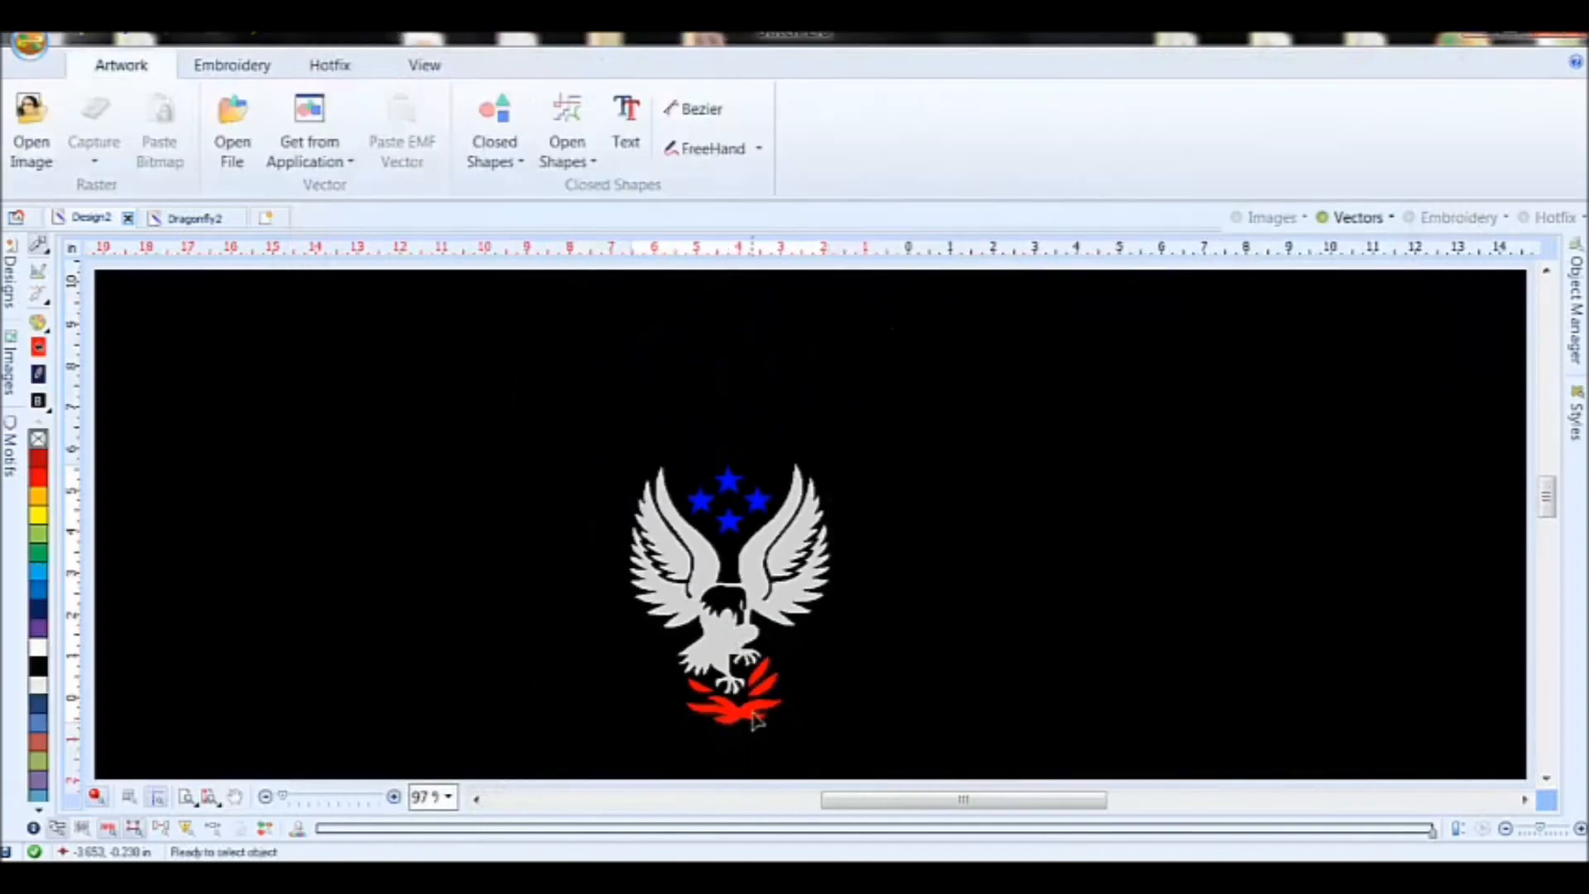
pyautogui.scroll(2, 747, 707)
pyautogui.scroll(2, 748, 710)
pyautogui.click(749, 712)
pyautogui.press('Delete')
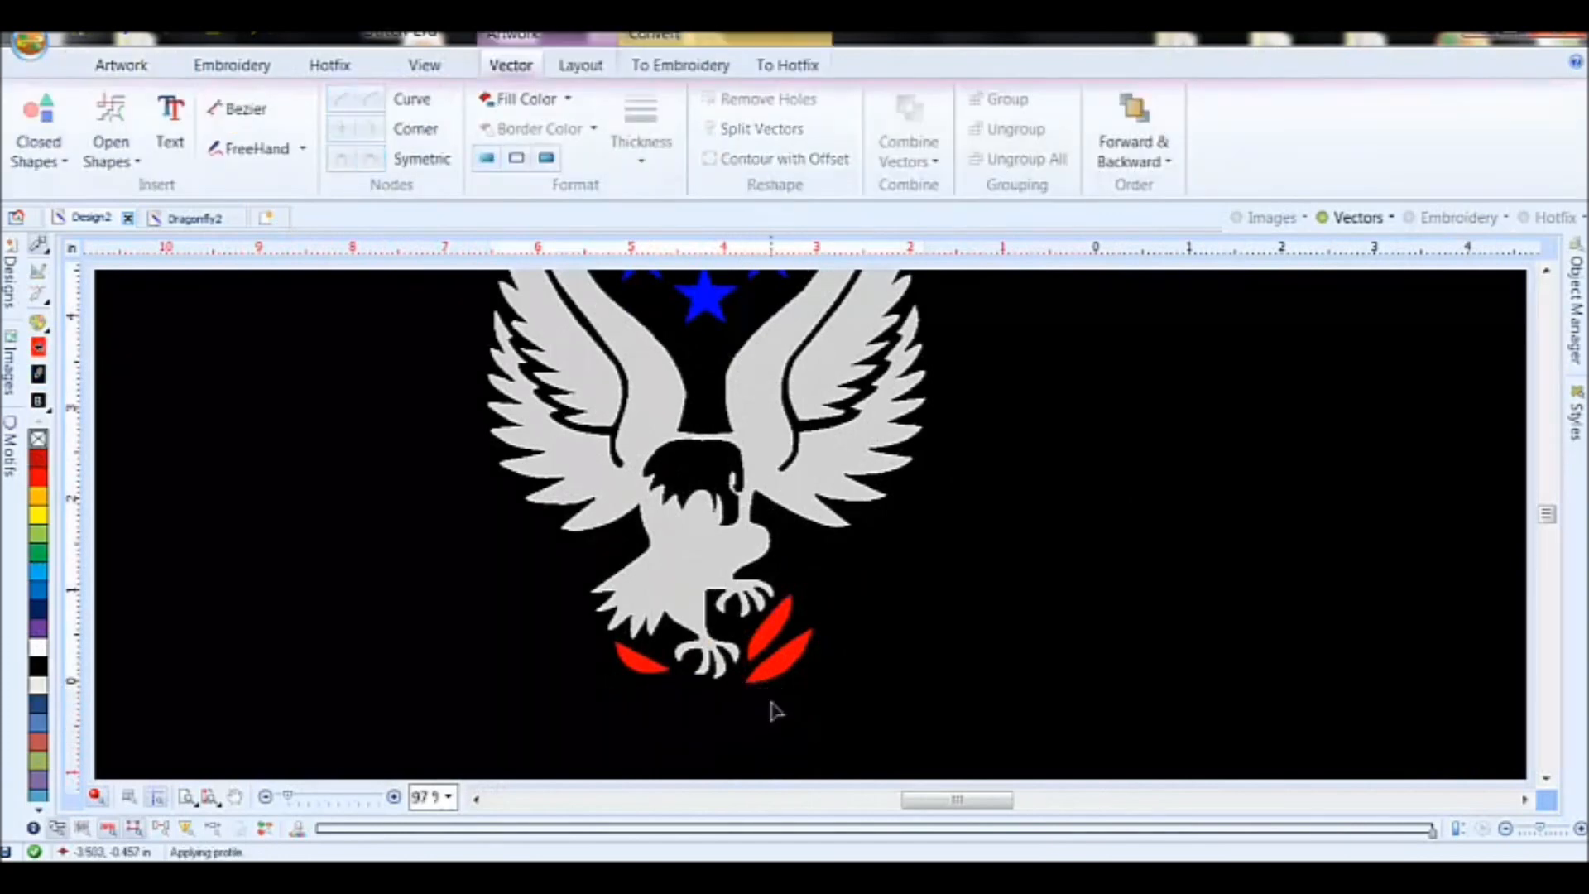
pyautogui.click(778, 664)
pyautogui.press('Delete')
pyautogui.click(778, 623)
pyautogui.press('Delete')
pyautogui.click(637, 658)
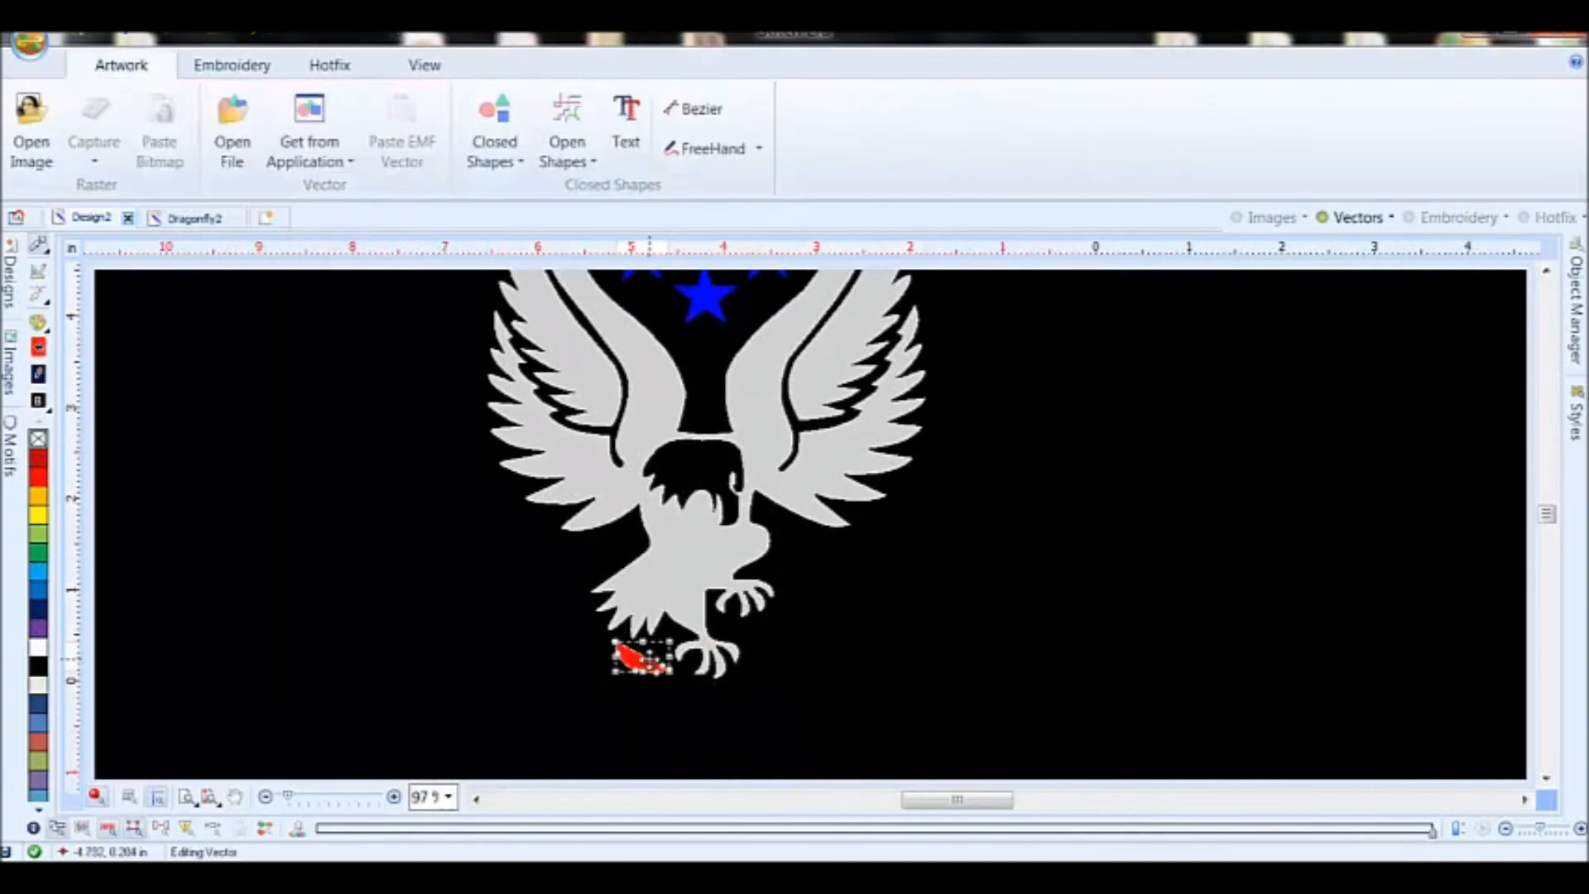
pyautogui.press('Delete')
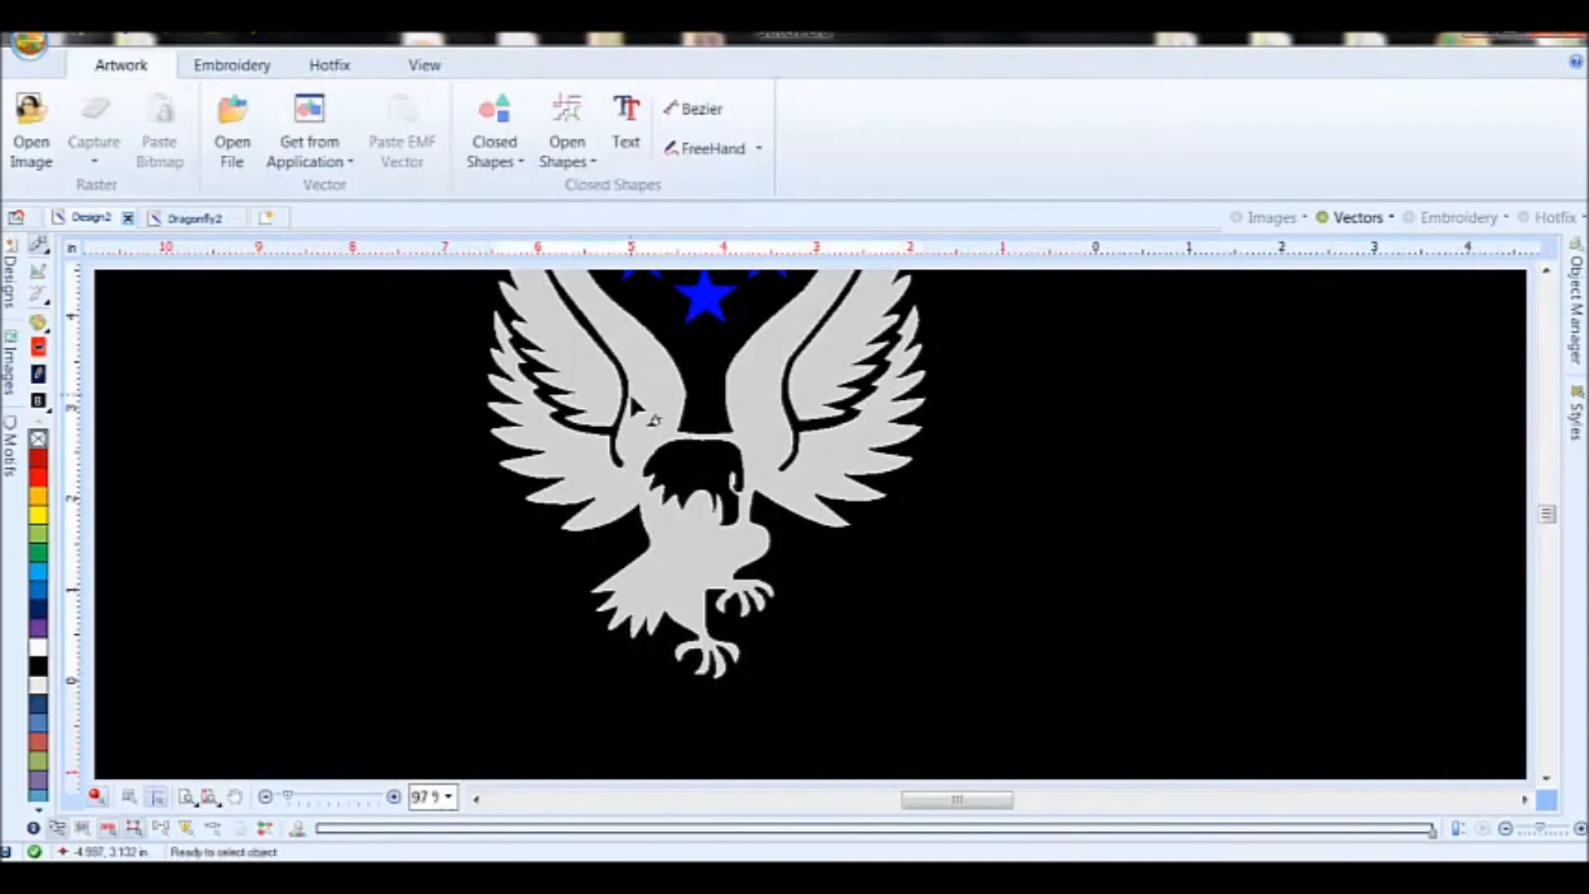
# - Split the left wing off the gray eagle vector with a cut from under the wing around the head to its top center
pyautogui.click(687, 451)
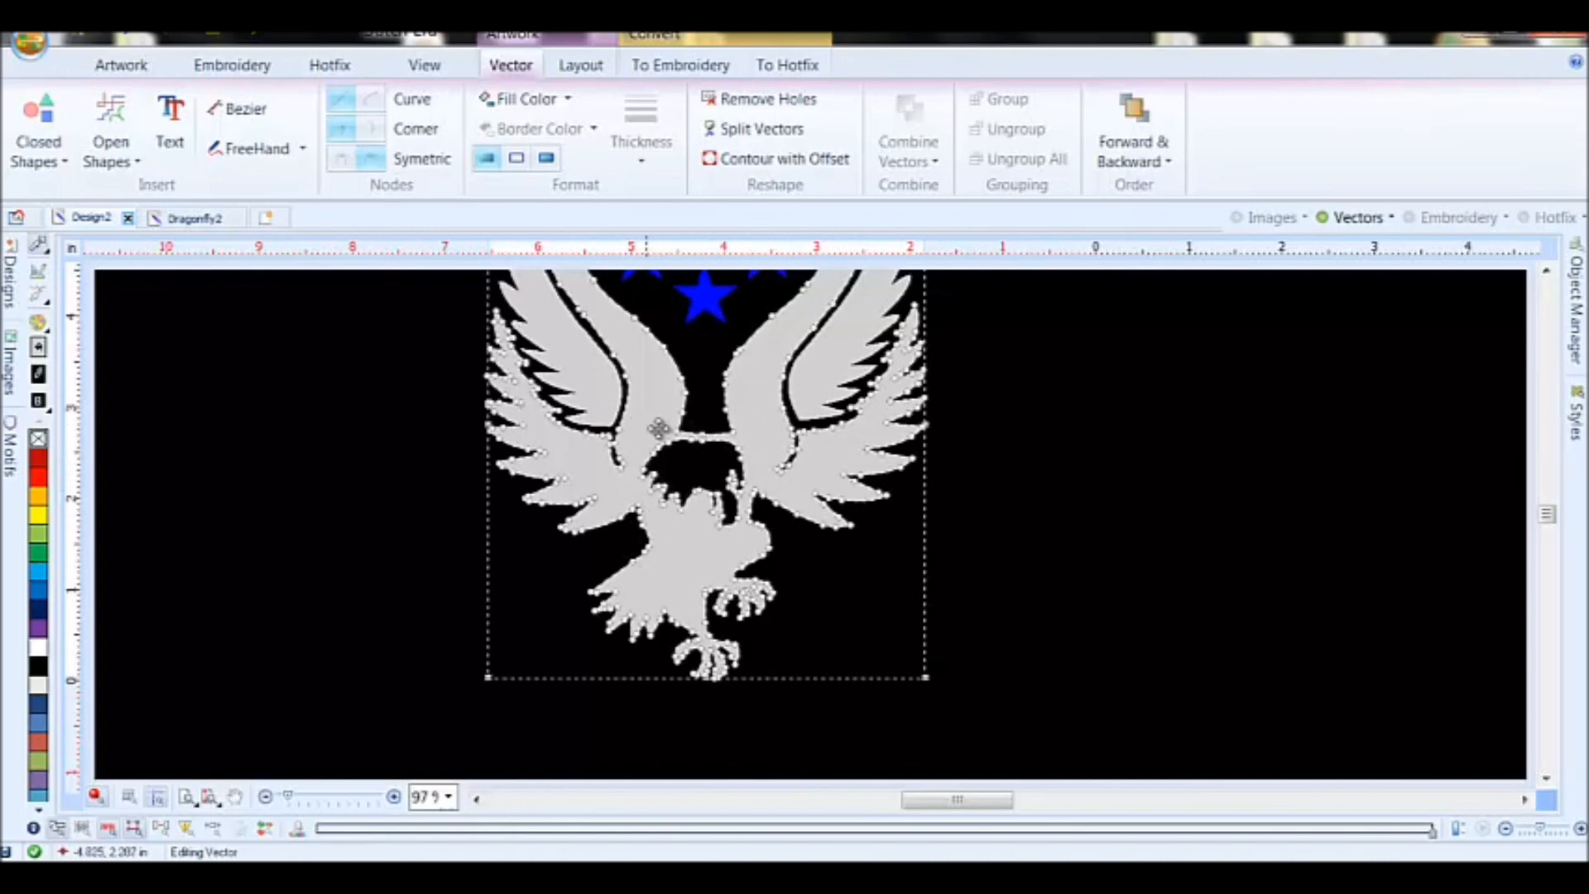
pyautogui.click(782, 130)
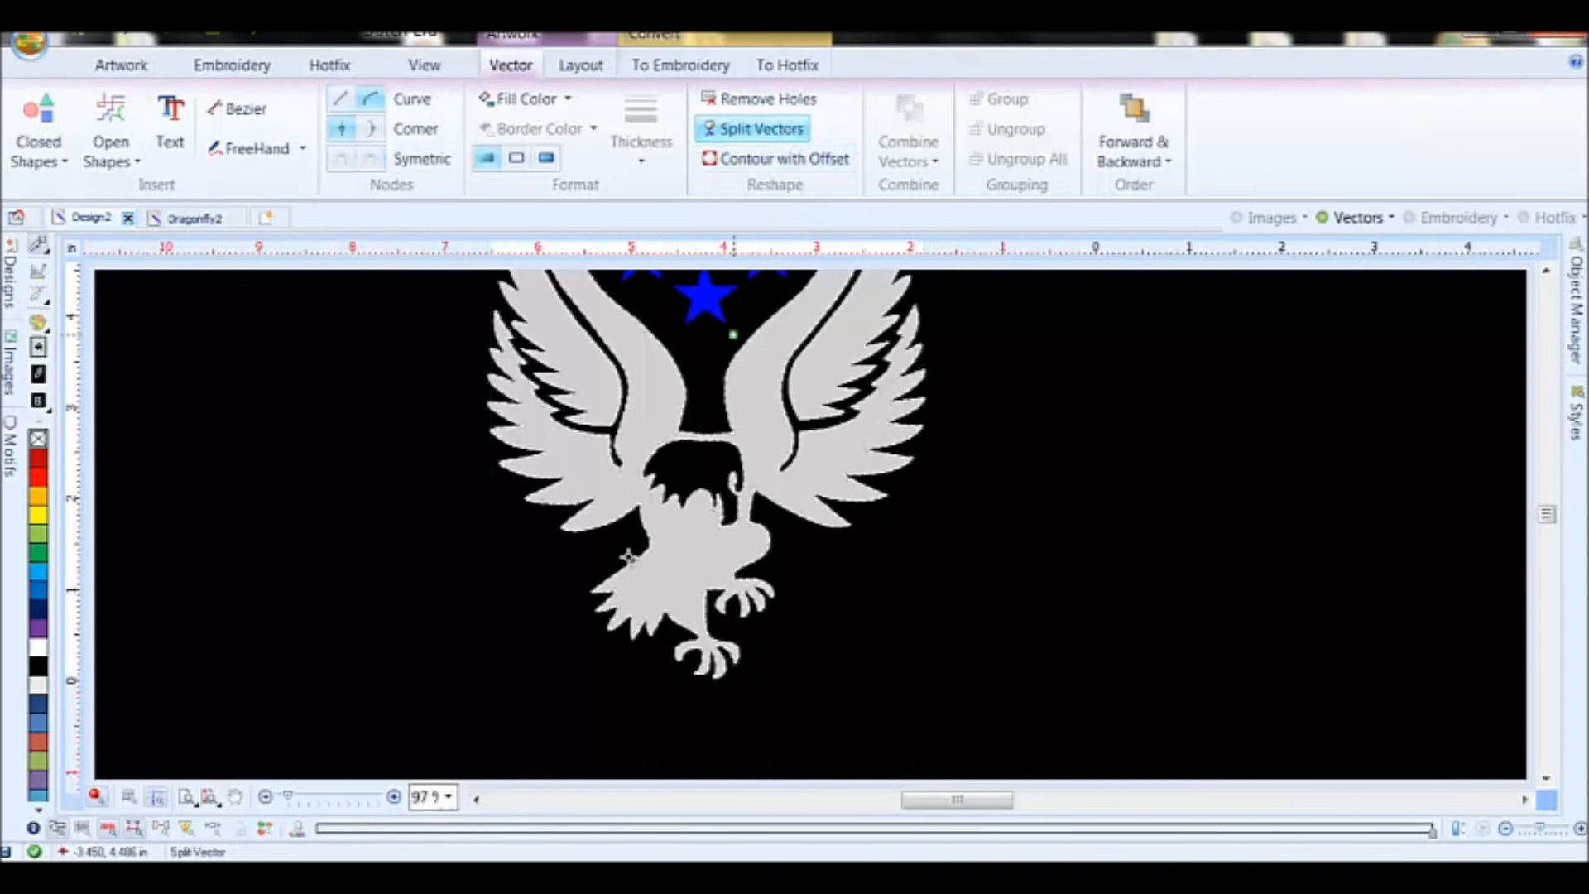
pyautogui.click(615, 551)
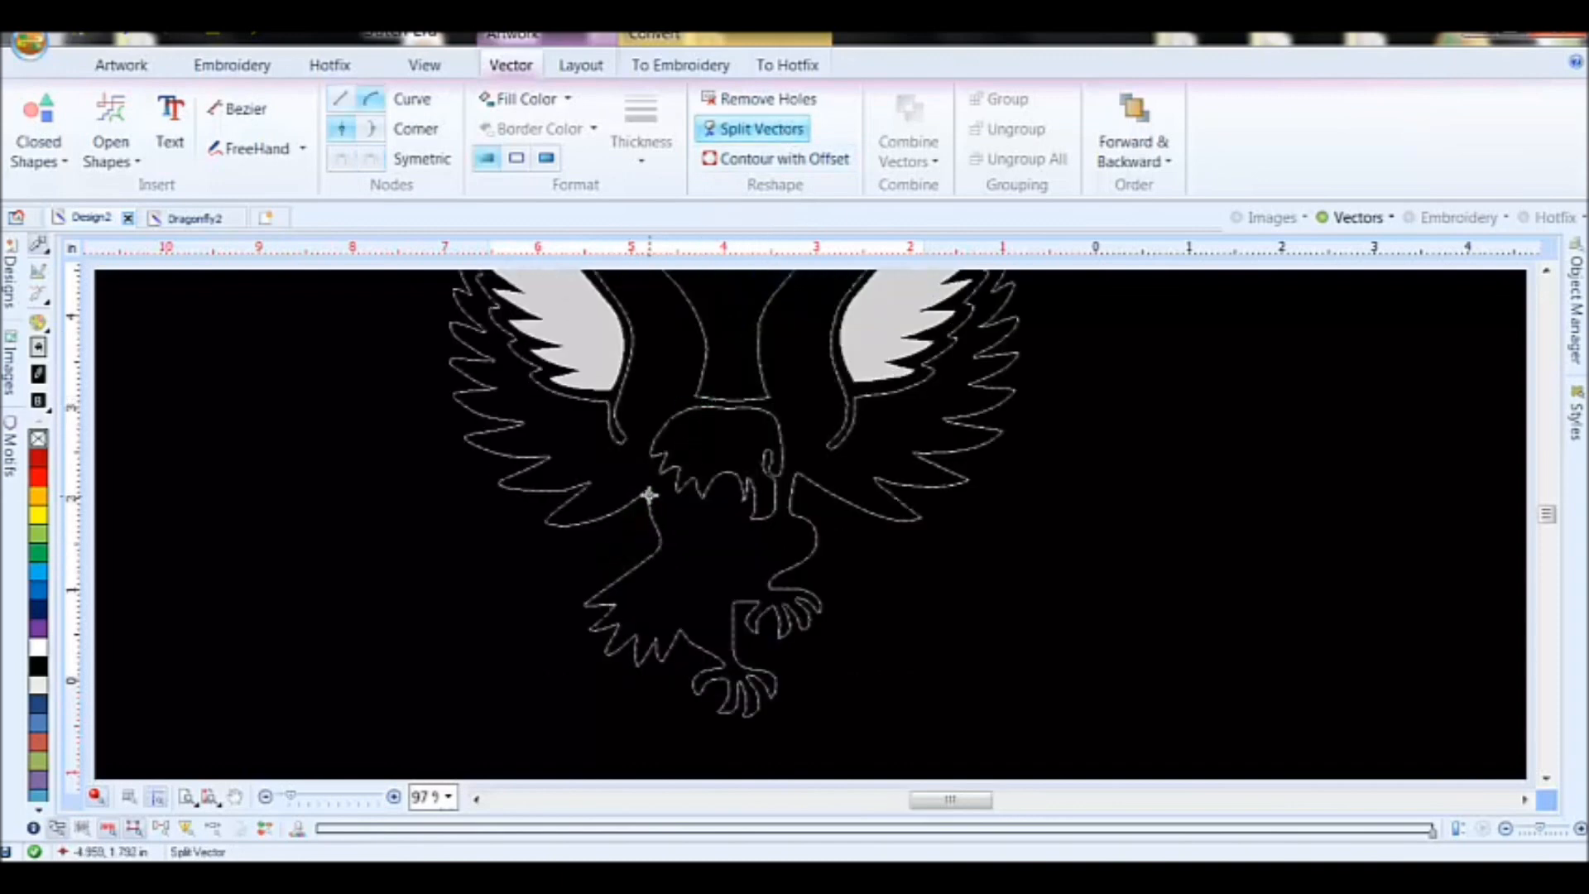
pyautogui.click(635, 514)
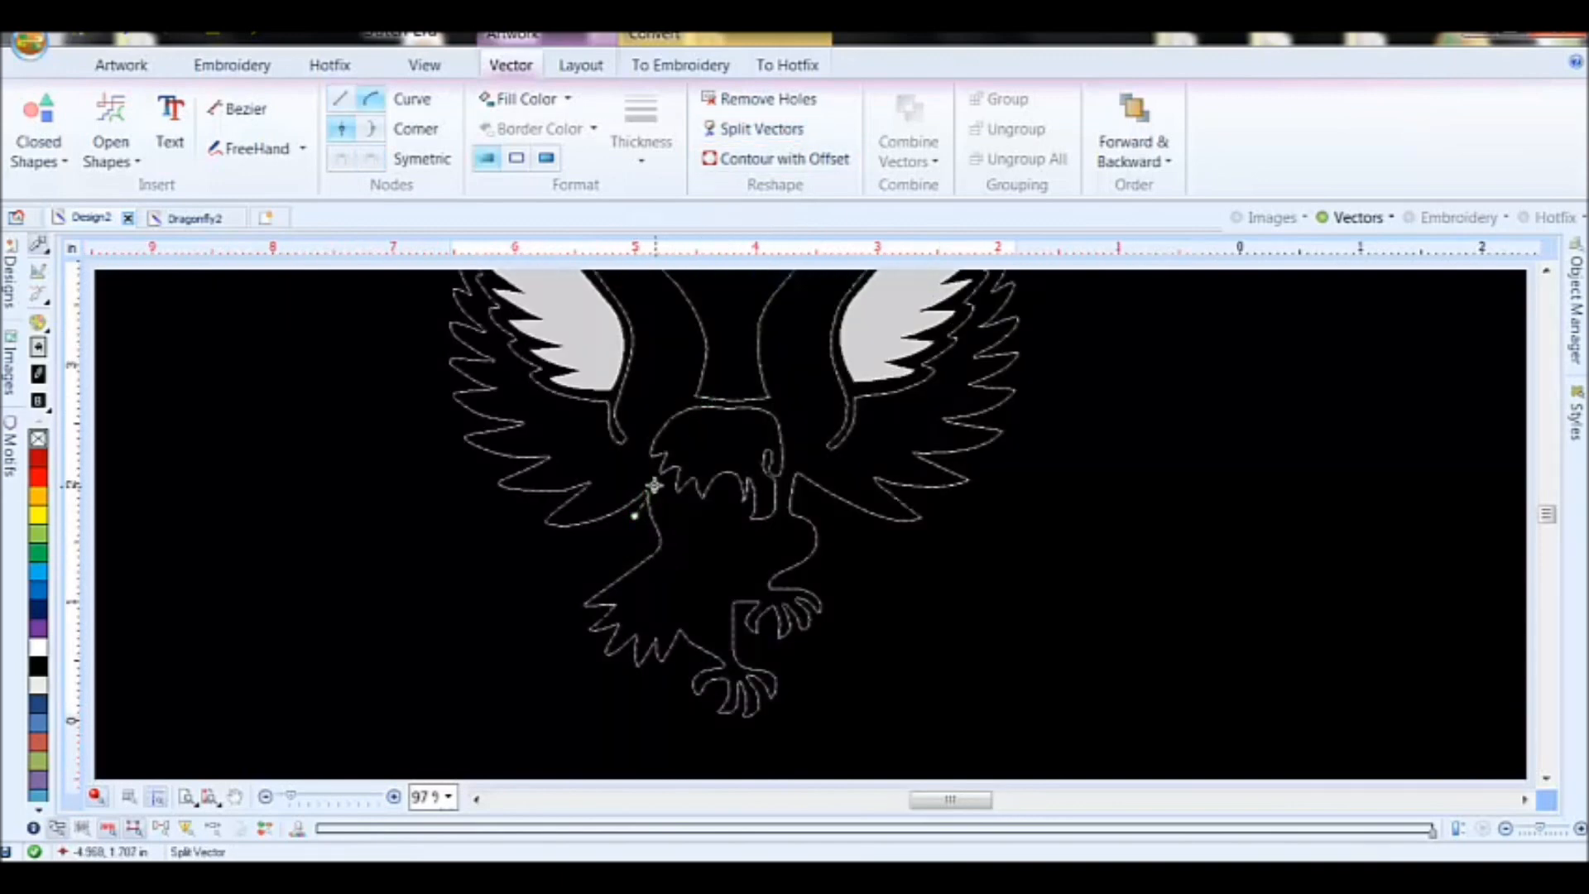
pyautogui.click(648, 442)
pyautogui.click(670, 415)
pyautogui.click(704, 403)
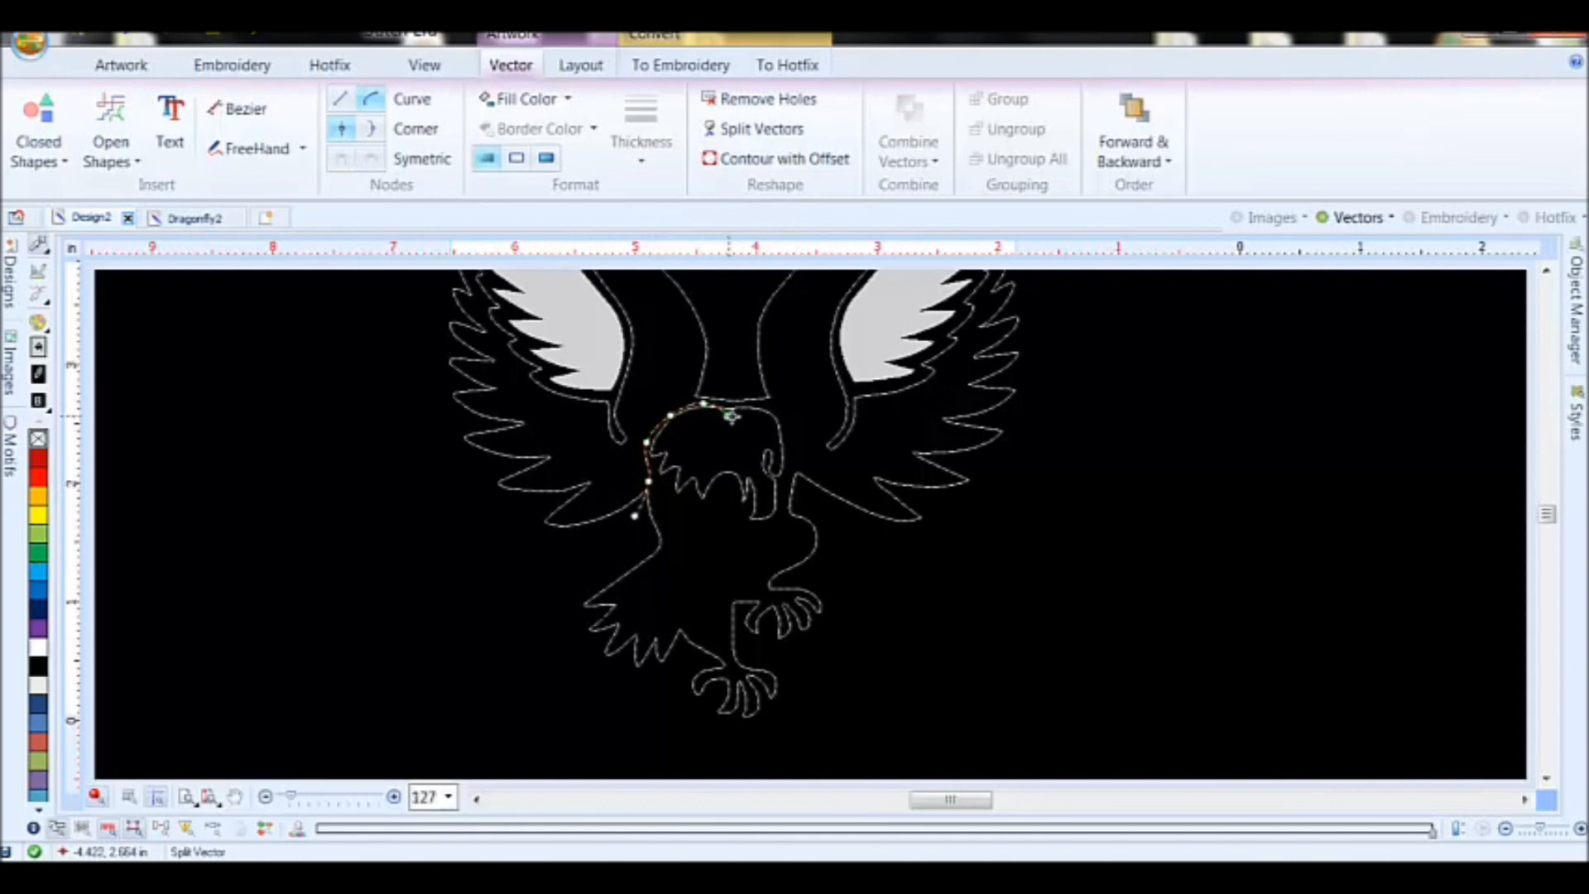
pyautogui.click(730, 404)
pyautogui.rightClick(730, 382)
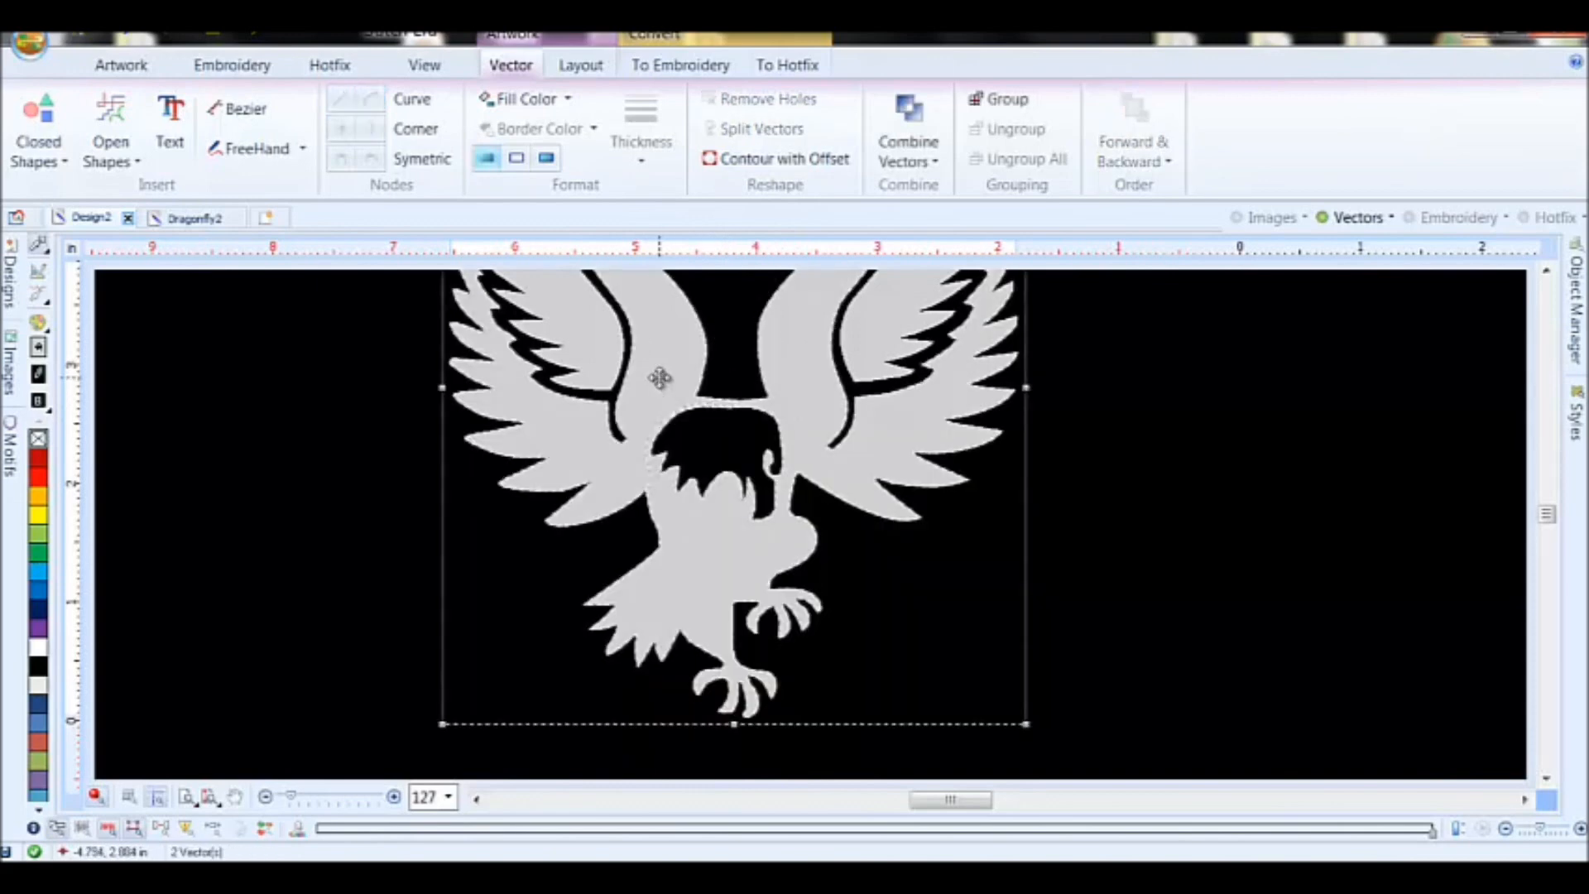
pyautogui.doubleClick(660, 379)
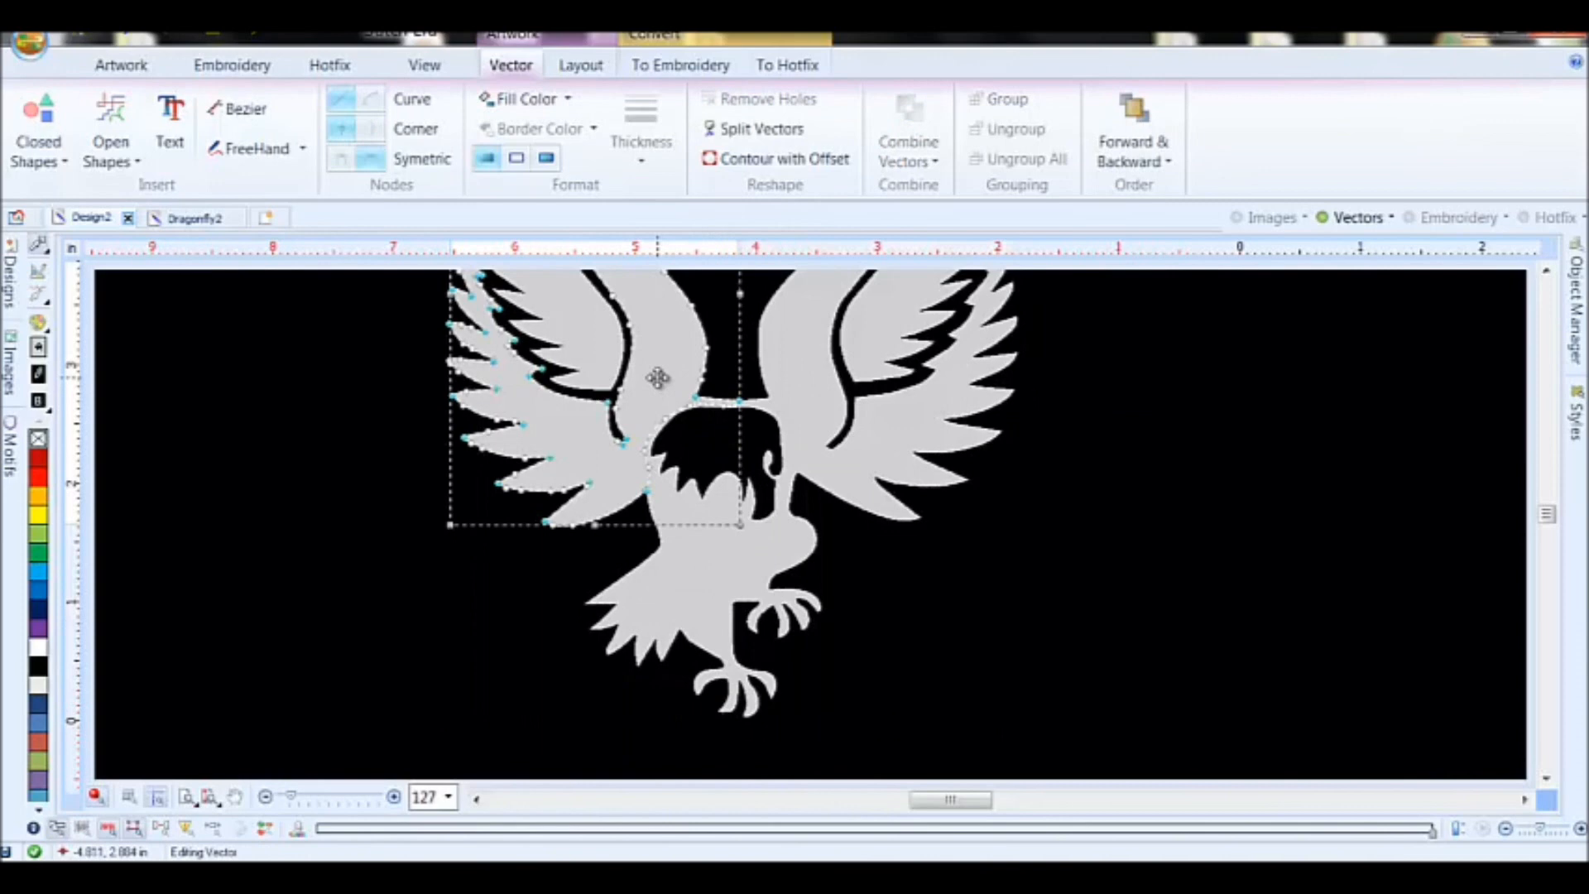
# - Split the right wing off the eagle's body with a cut from under the wing to the top of the head
pyautogui.click(716, 581)
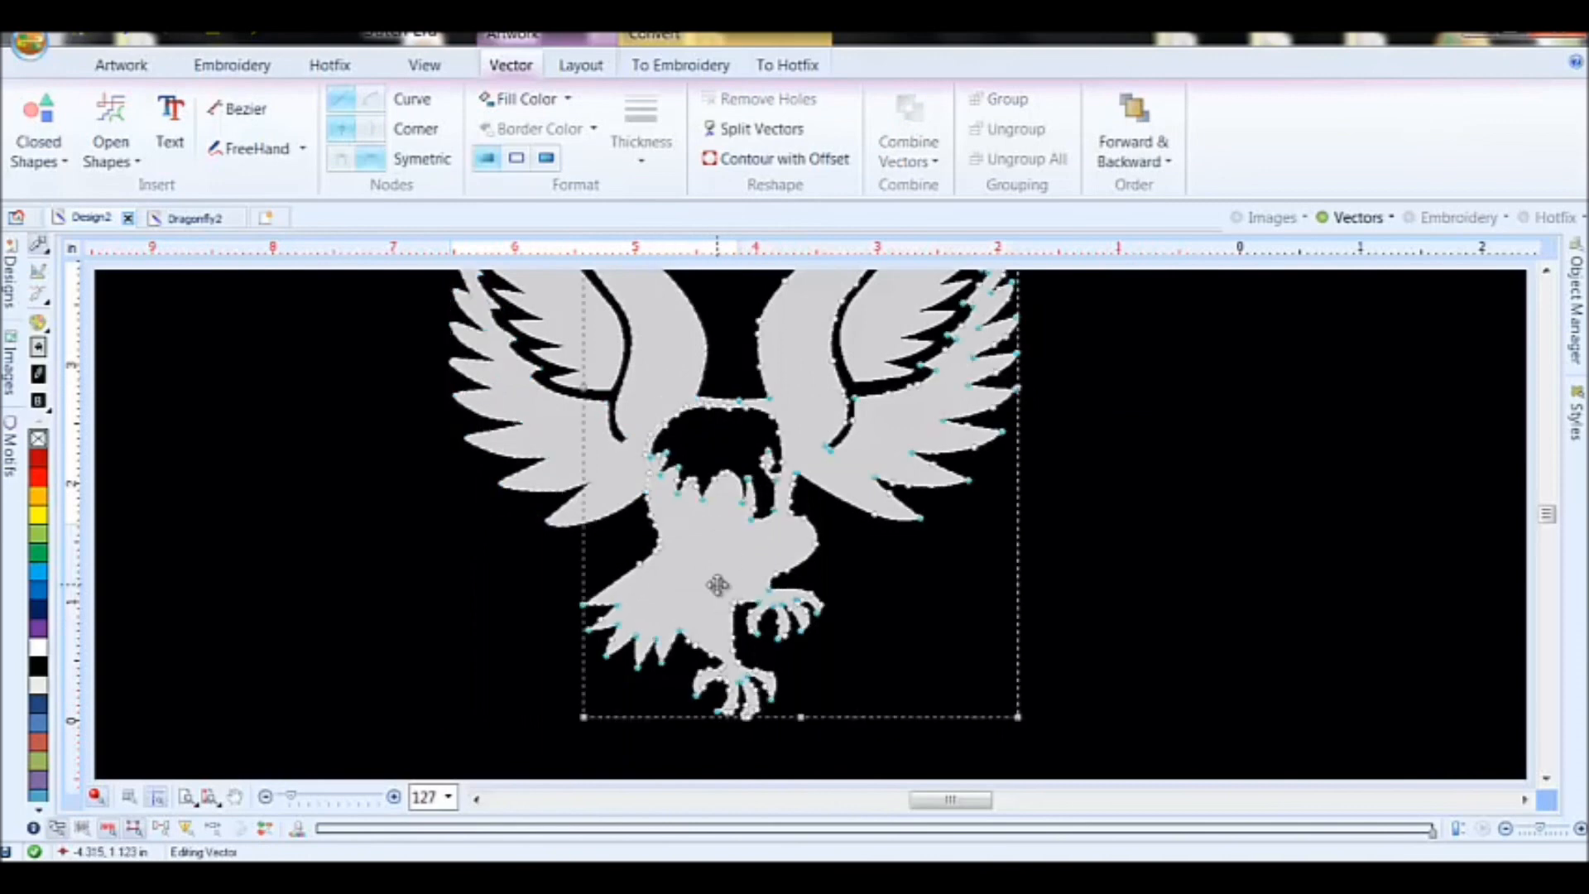
pyautogui.click(763, 130)
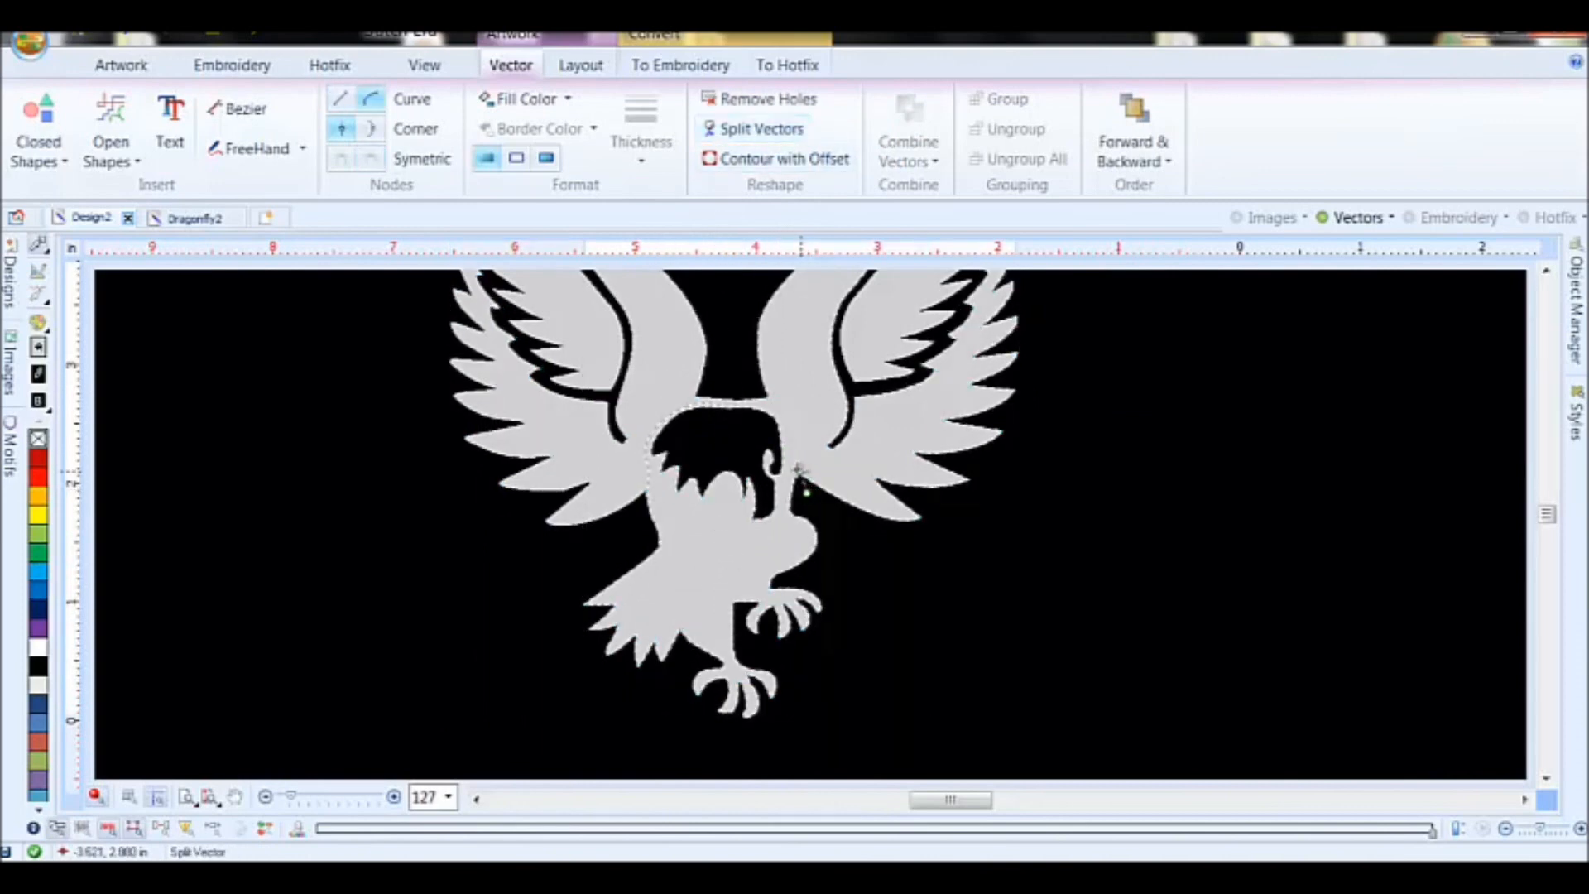
pyautogui.click(806, 490)
pyautogui.click(727, 404)
pyautogui.rightClick(738, 386)
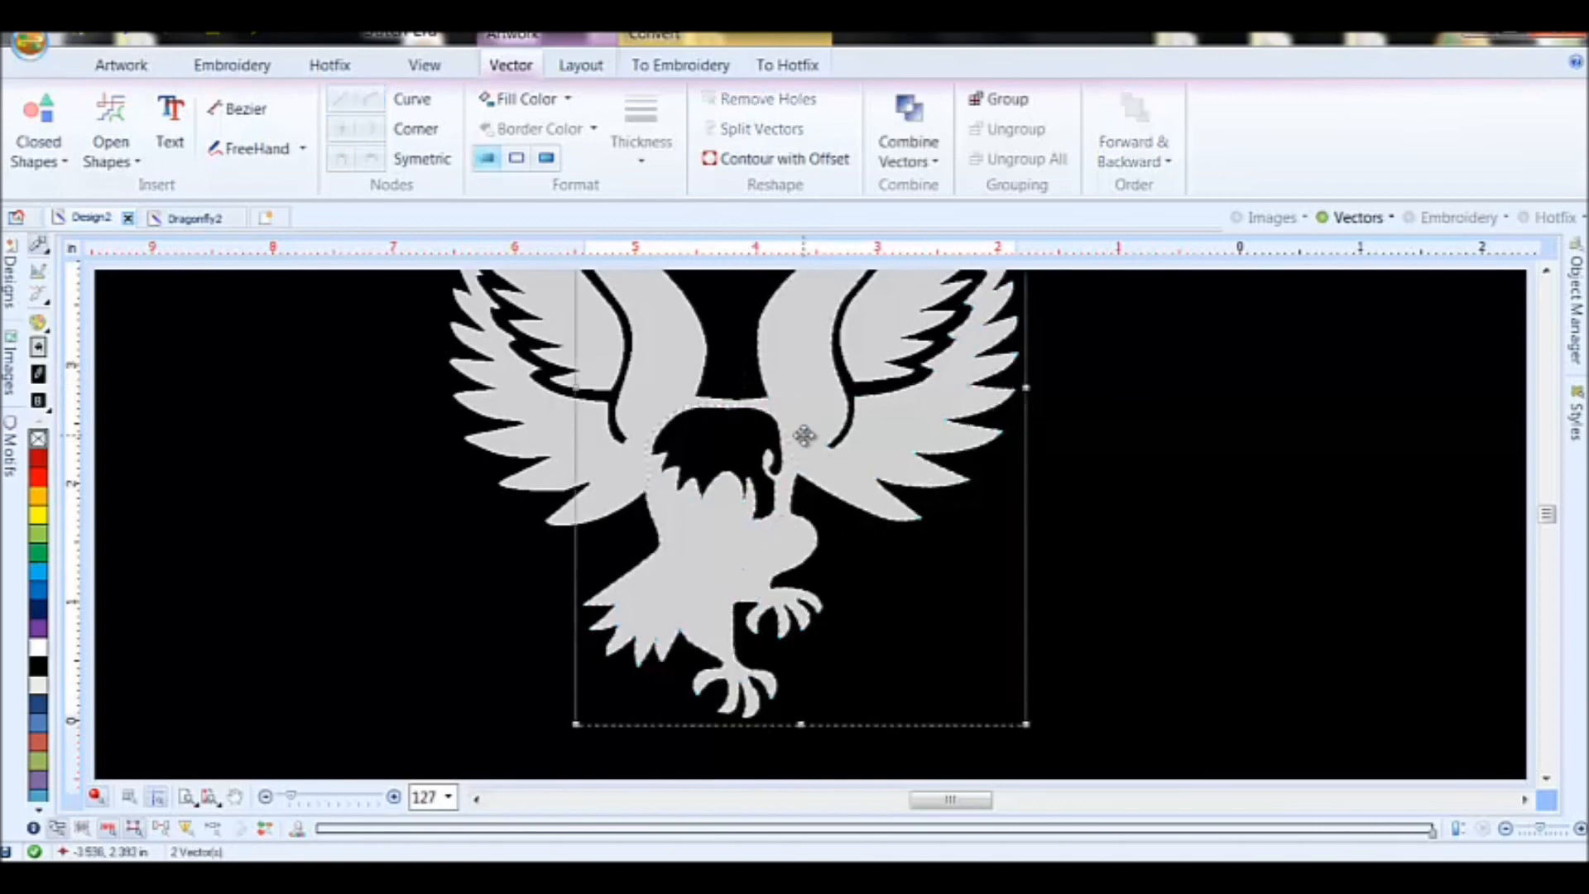
# - Recolor the separated eagle body vector red
pyautogui.click(721, 560)
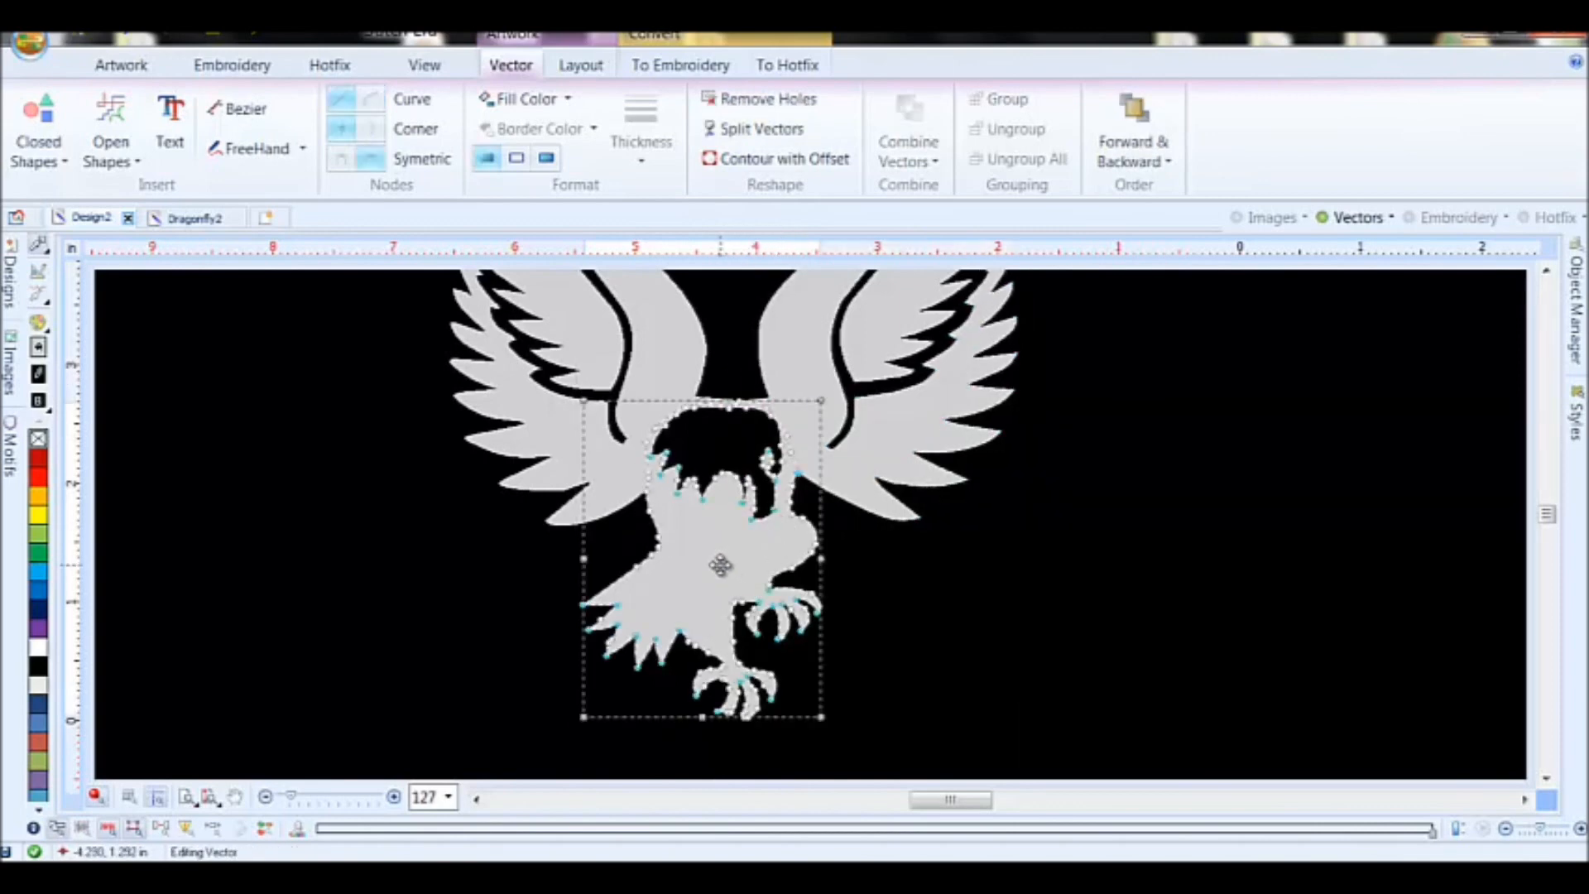
pyautogui.click(37, 485)
pyautogui.click(350, 561)
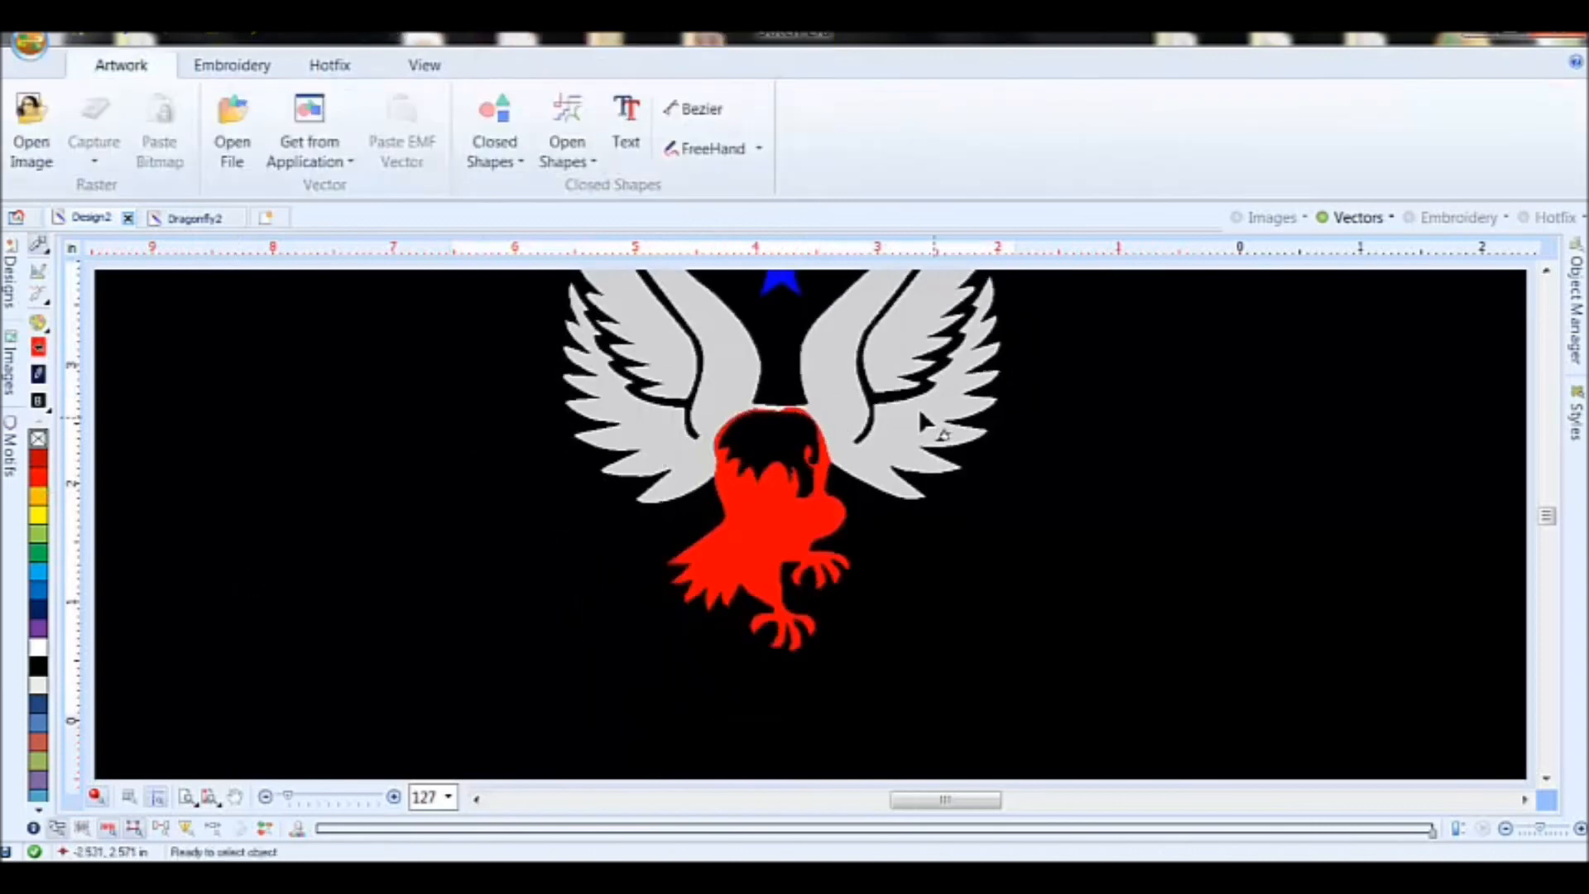
# - Convert the red eagle body vector to a Uniform Area embroidery object and hide the vectors
pyautogui.scroll(-1, 923, 409)
pyautogui.moveTo(1559, 532)
pyautogui.mouseDown()
pyautogui.moveTo(1560, 489)
pyautogui.moveTo(1559, 513)
pyautogui.mouseUp()
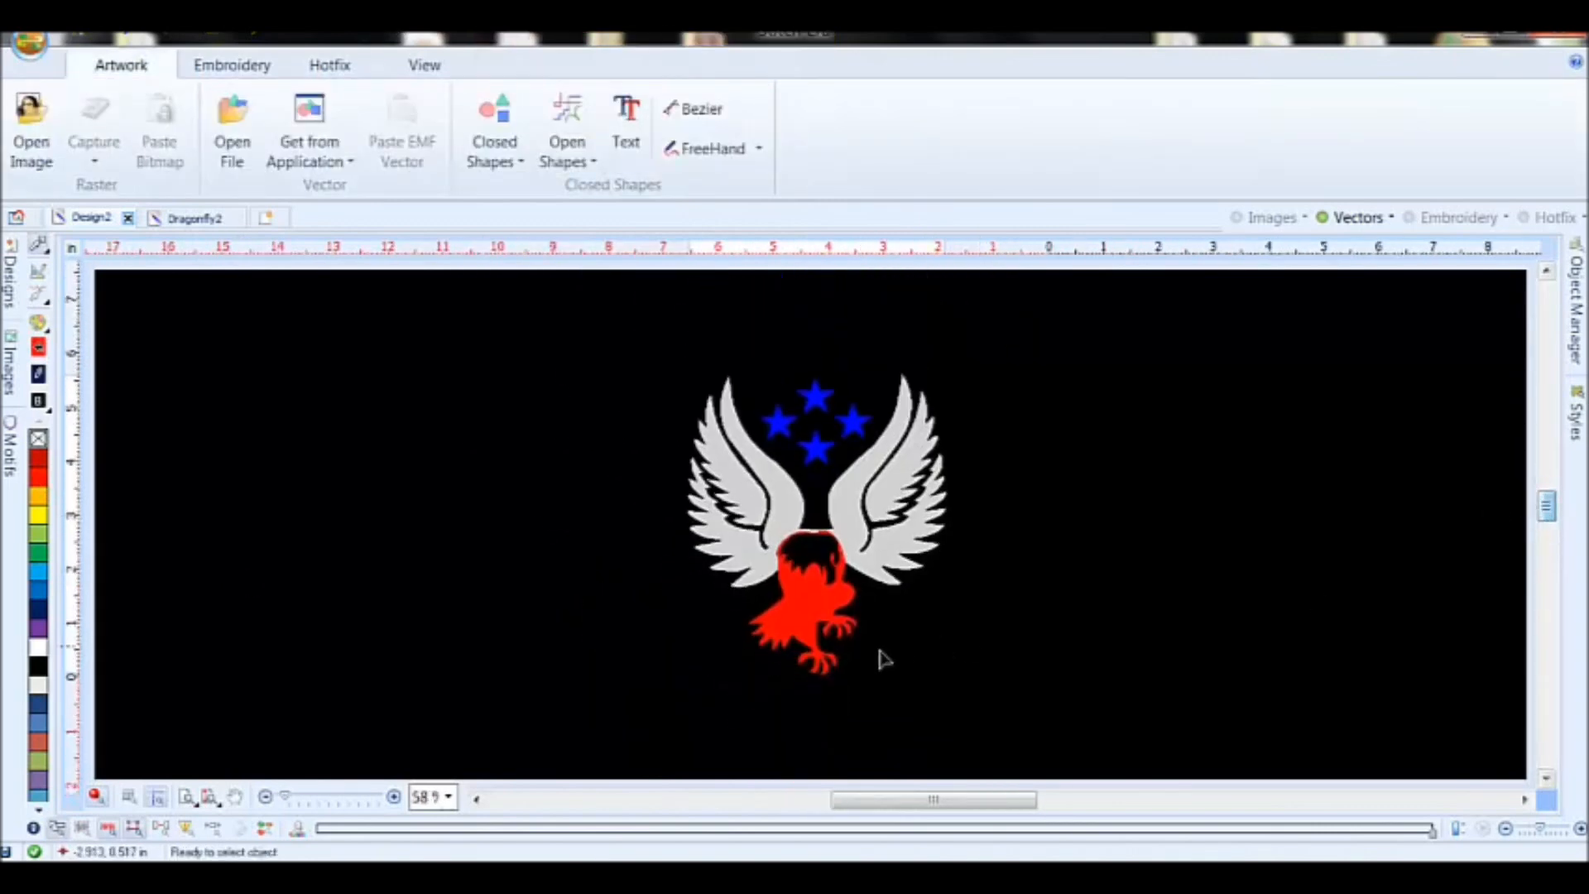
pyautogui.scroll(2, 865, 616)
pyautogui.scroll(2, 787, 578)
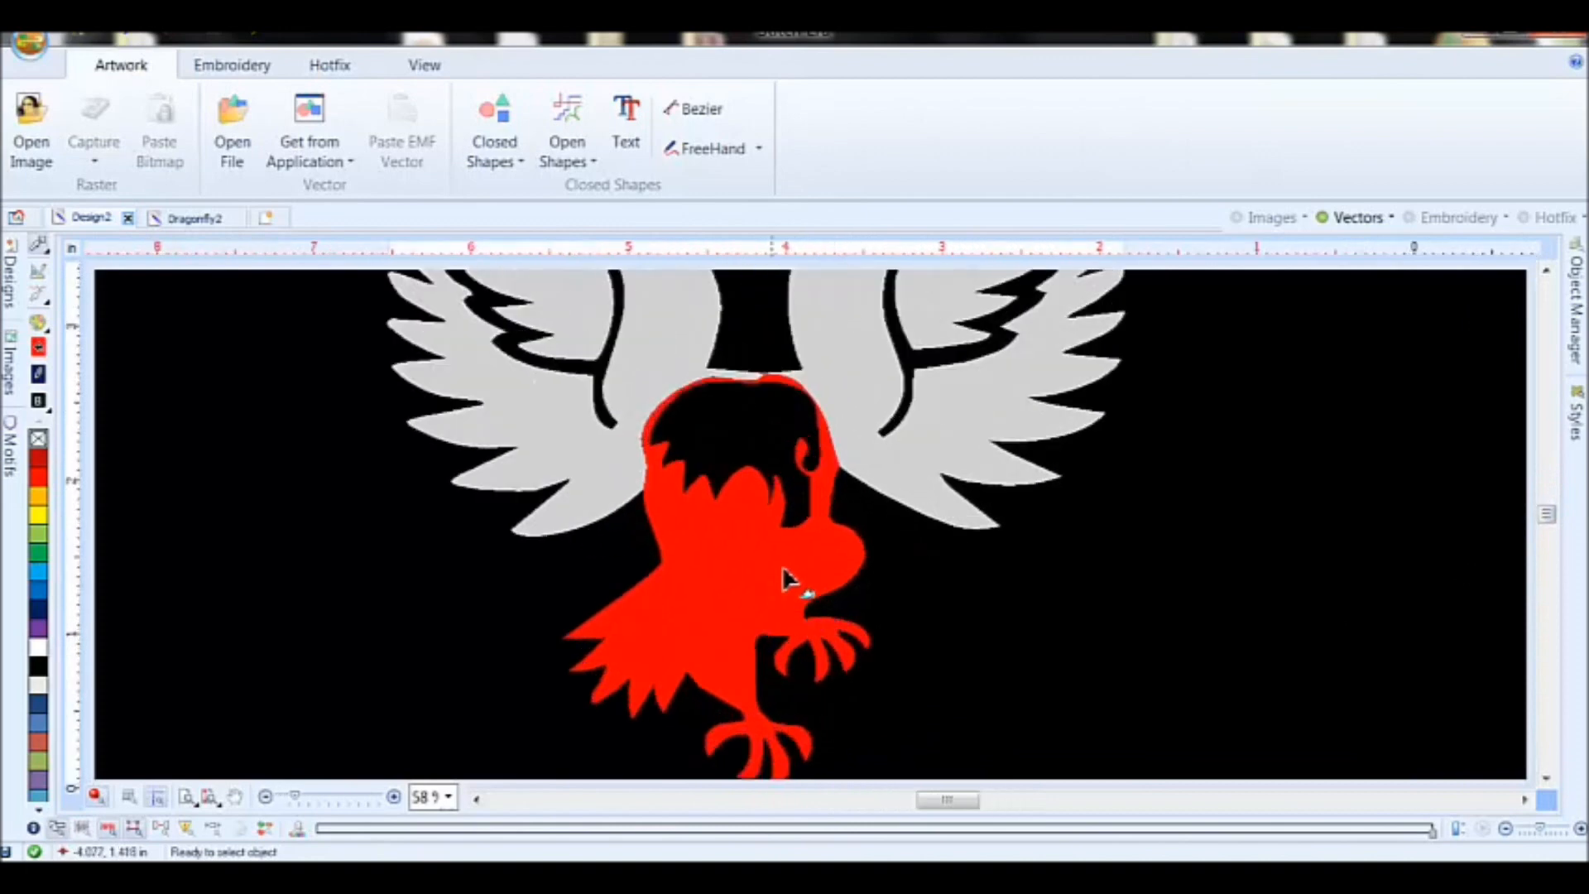
pyautogui.click(703, 540)
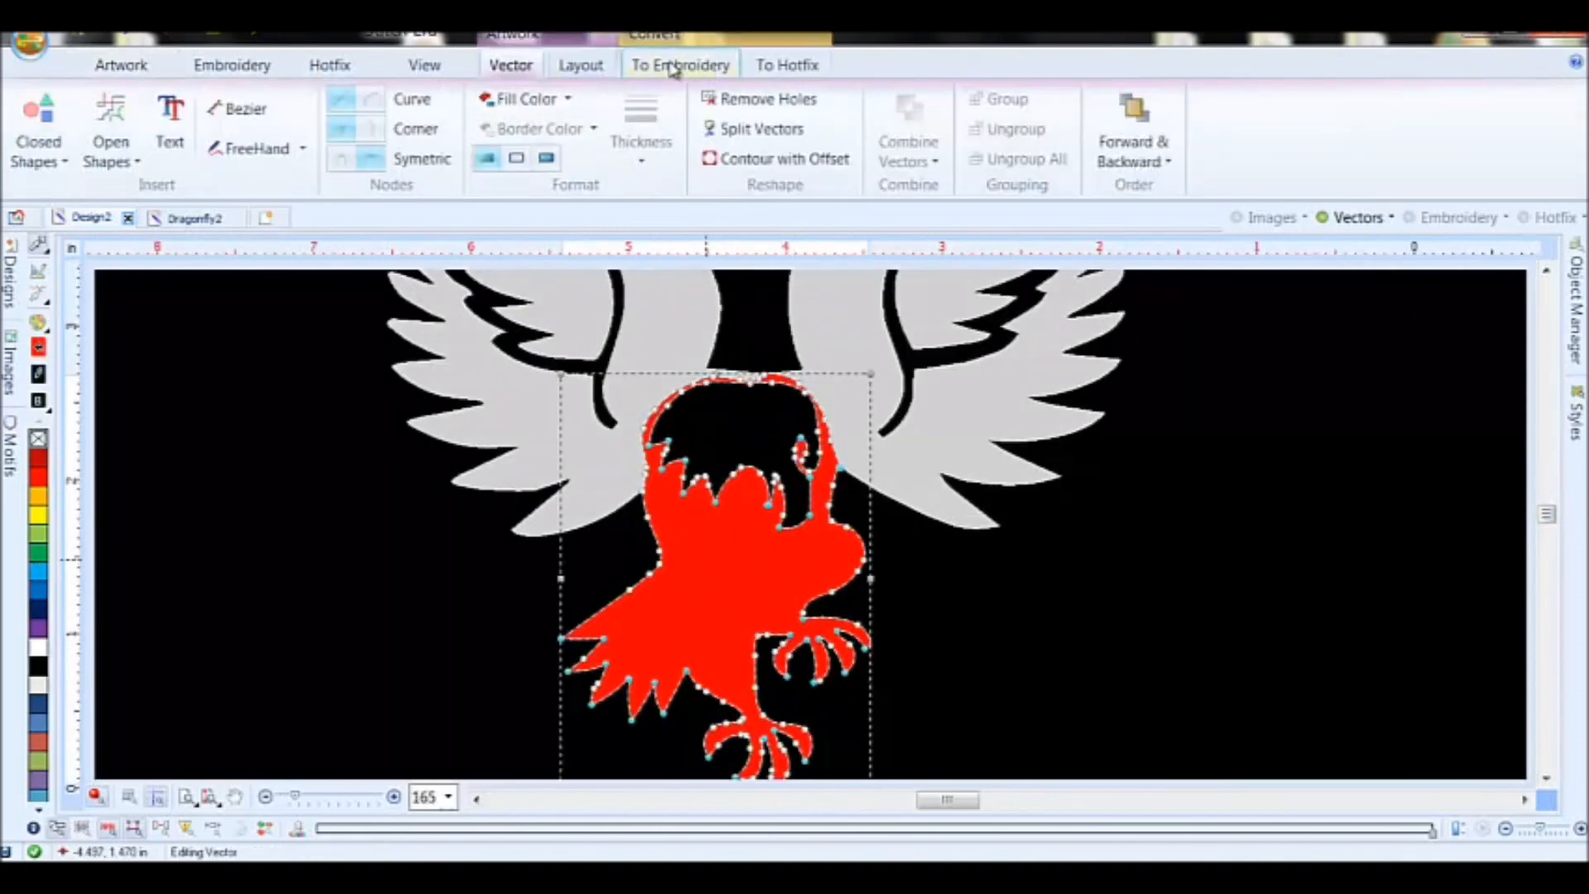
pyautogui.click(674, 66)
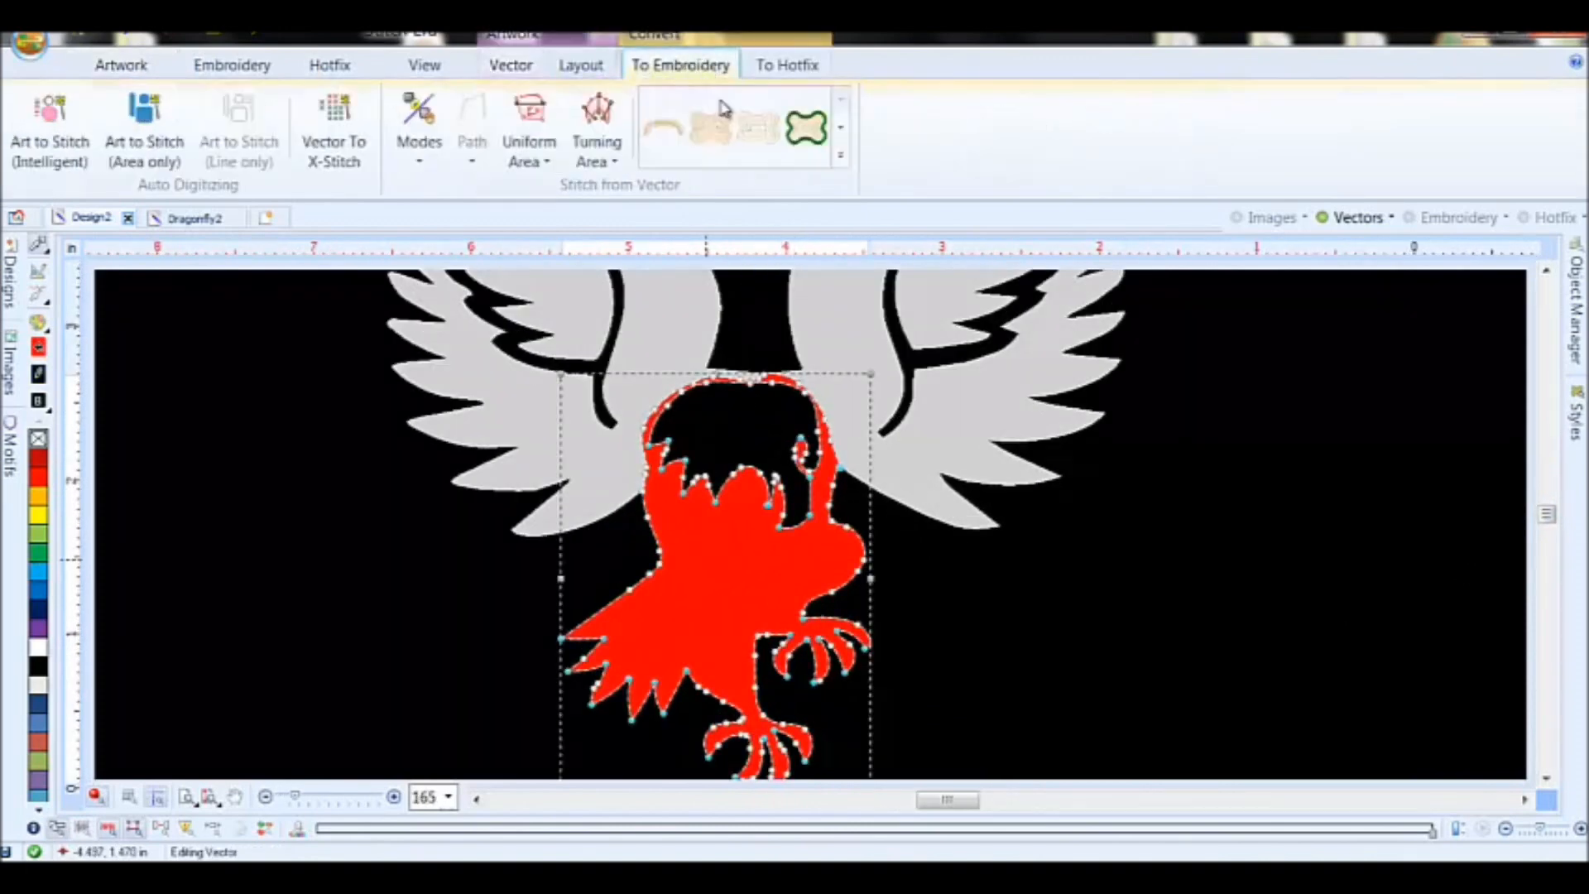
pyautogui.click(534, 142)
pyautogui.click(571, 213)
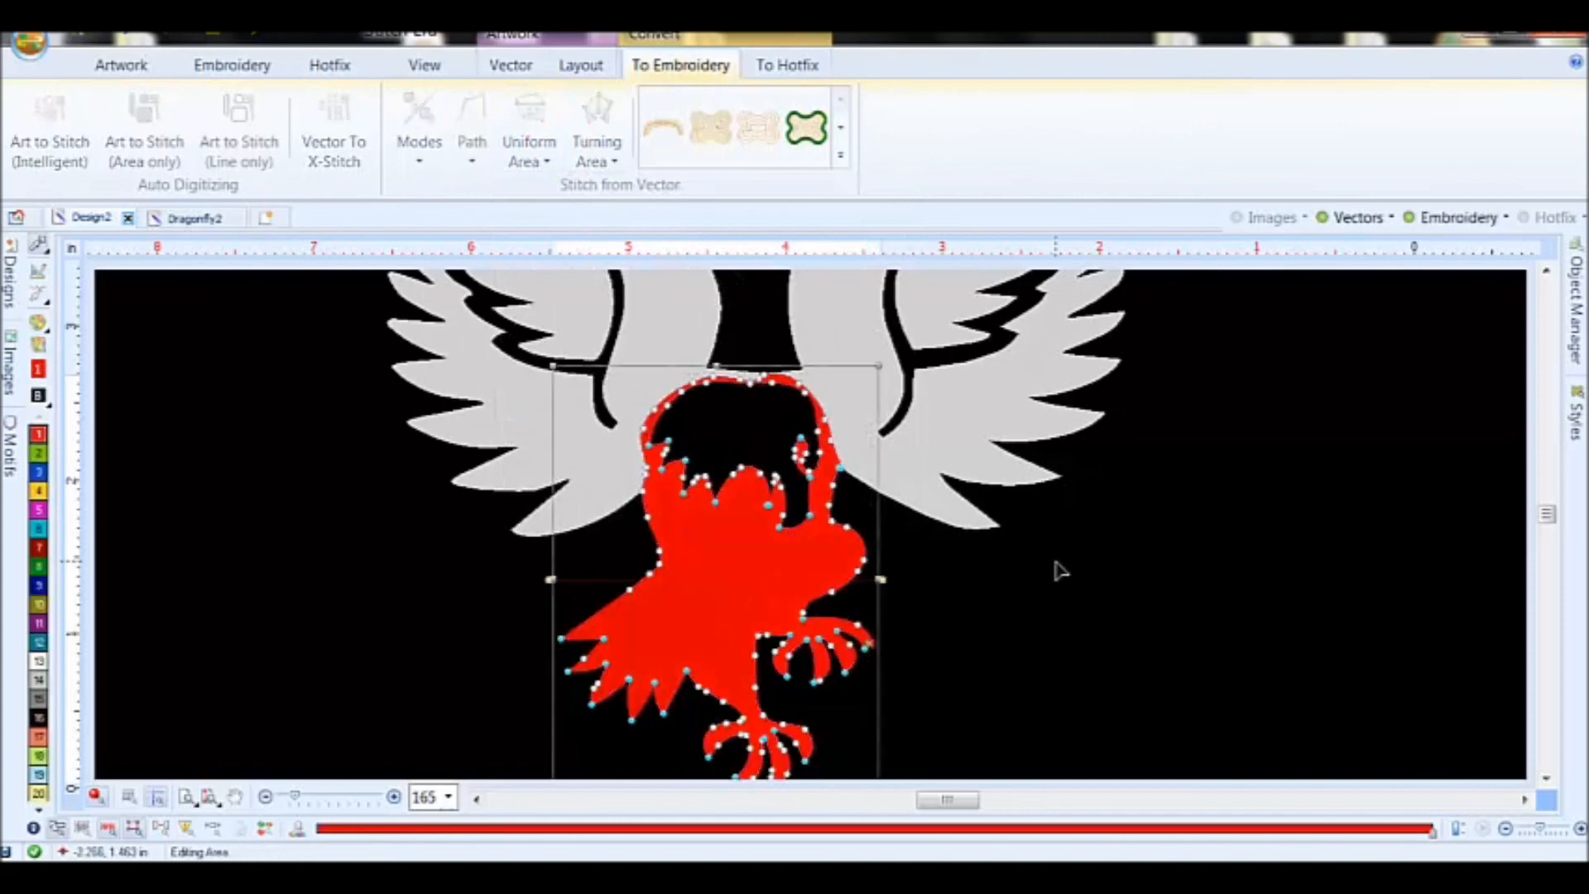
pyautogui.click(1358, 217)
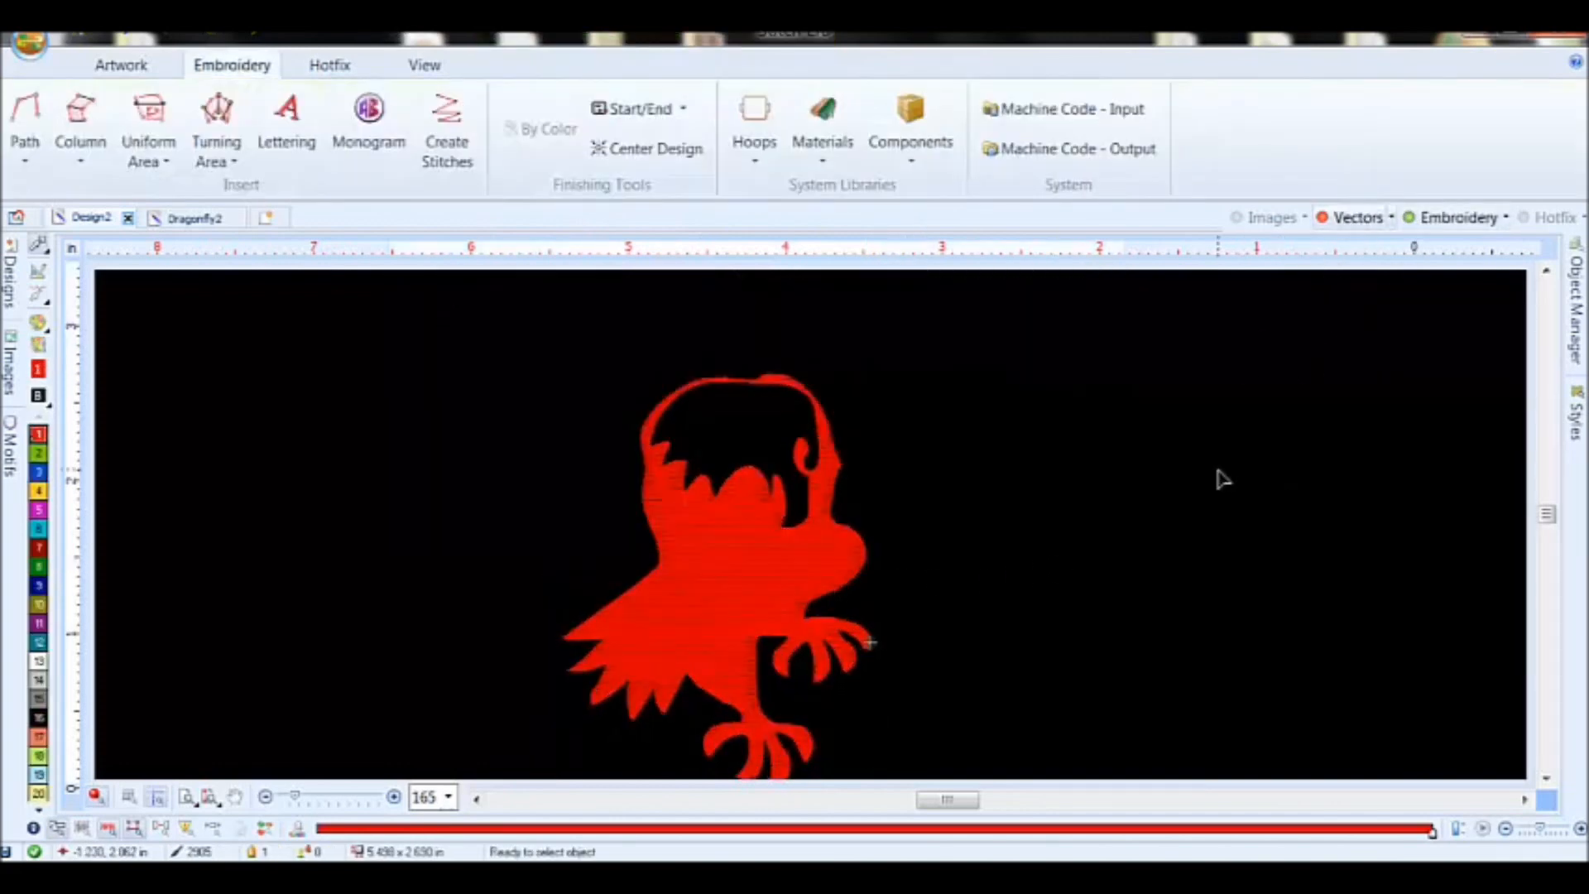
# - Slant the stitch direction of the red eagle body area to about -17 degrees
pyautogui.scroll(2, 755, 589)
pyautogui.click(754, 589)
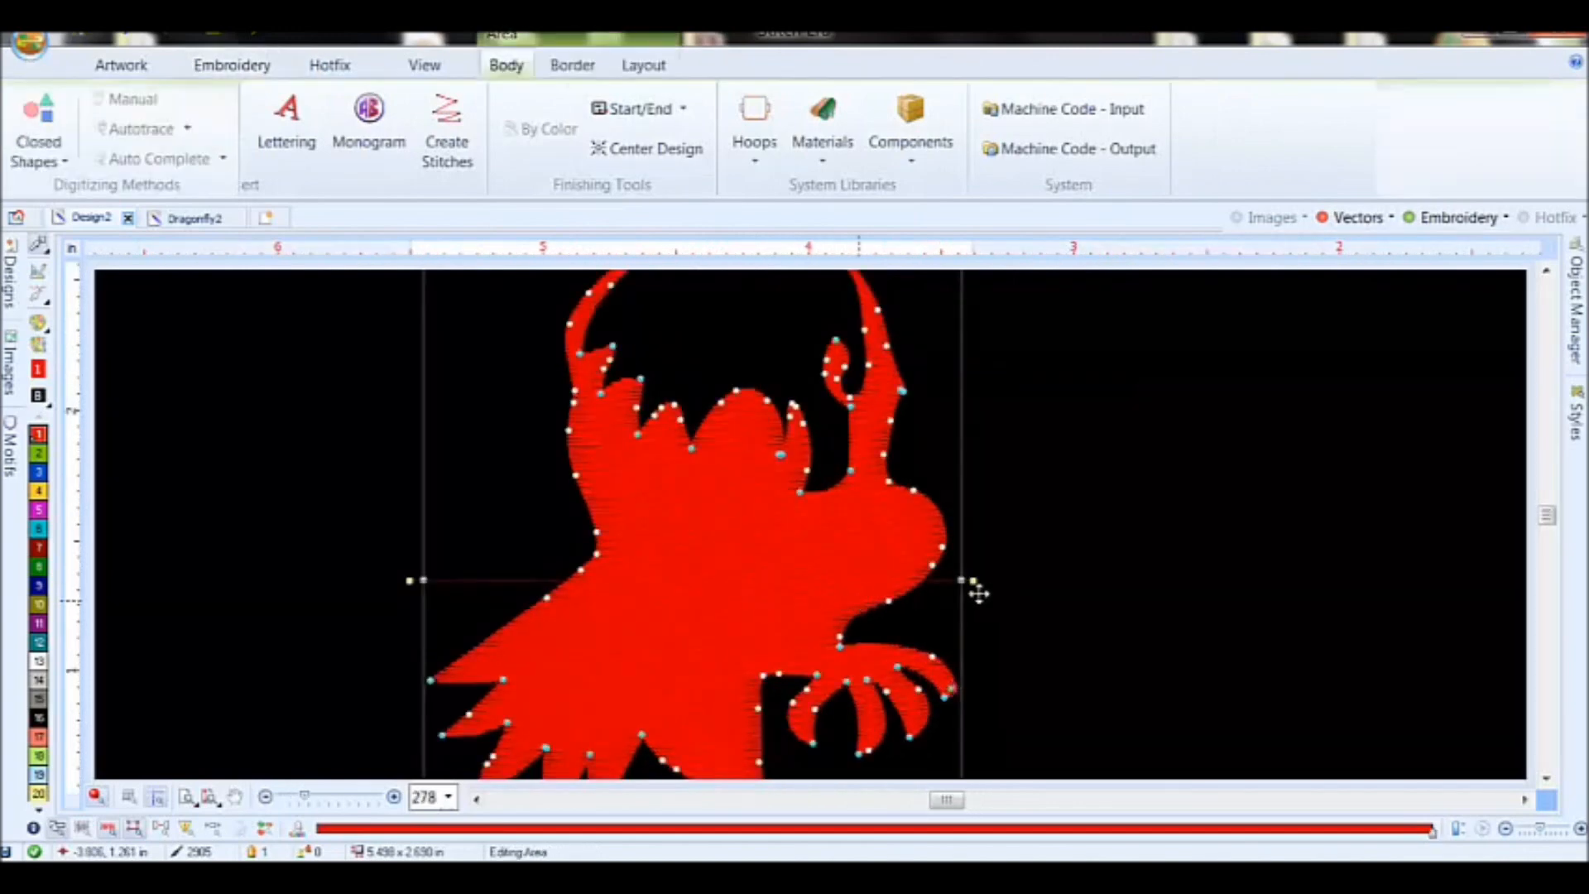
pyautogui.moveTo(975, 580); pyautogui.dragTo(962, 745)
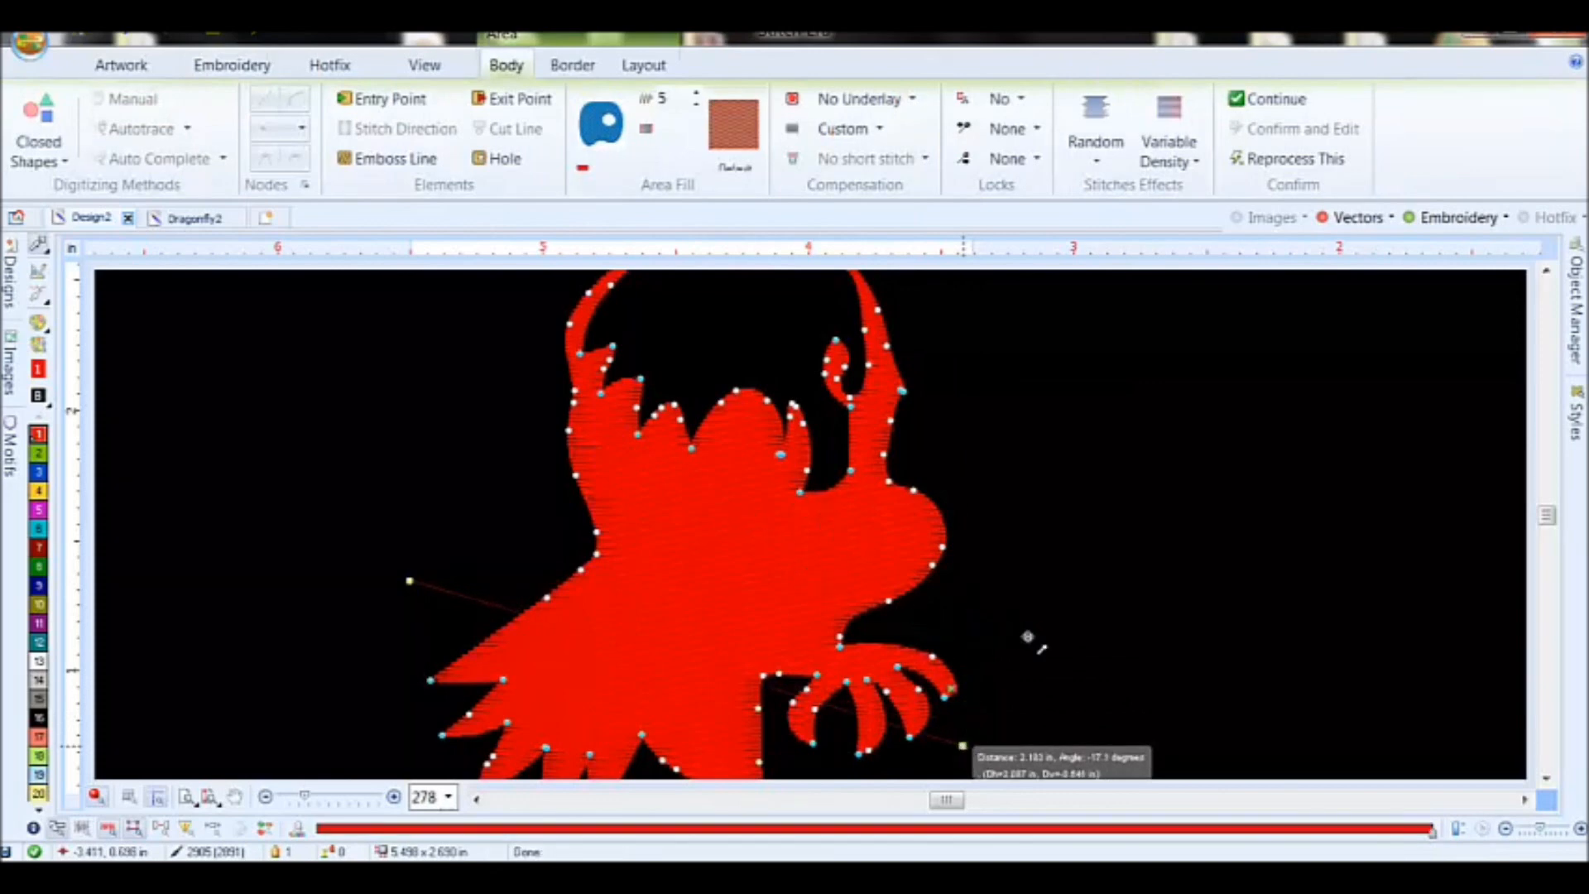
pyautogui.click(1237, 614)
pyautogui.scroll(-2, 1235, 614)
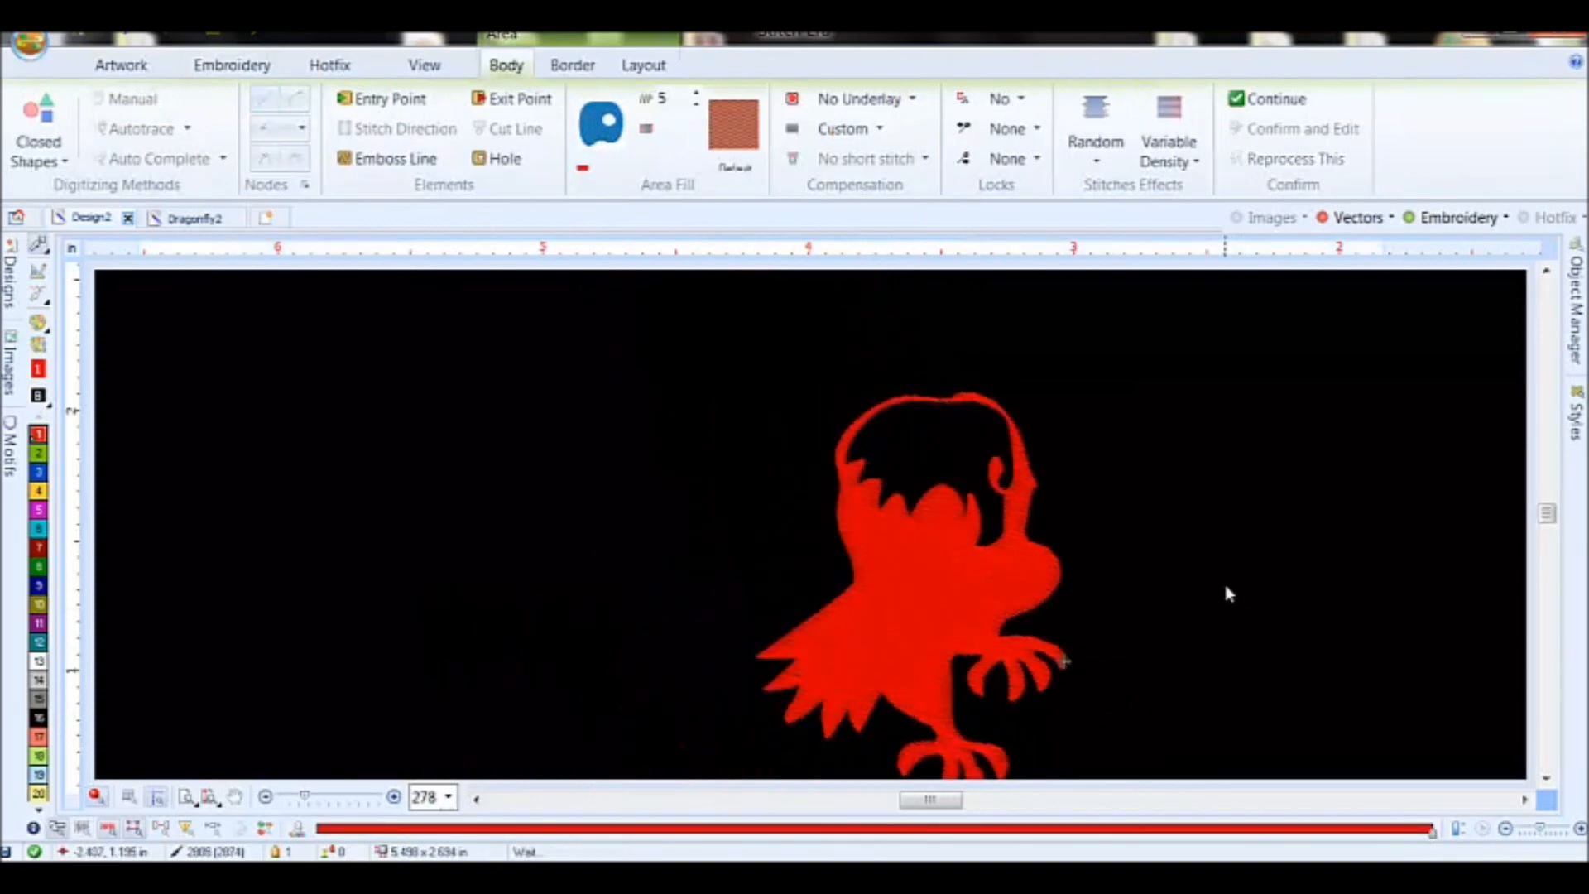
# - Show the vectors again and convert the four star vectors to Uniform Area embroidery objects in thread color 3 blue
pyautogui.click(1357, 217)
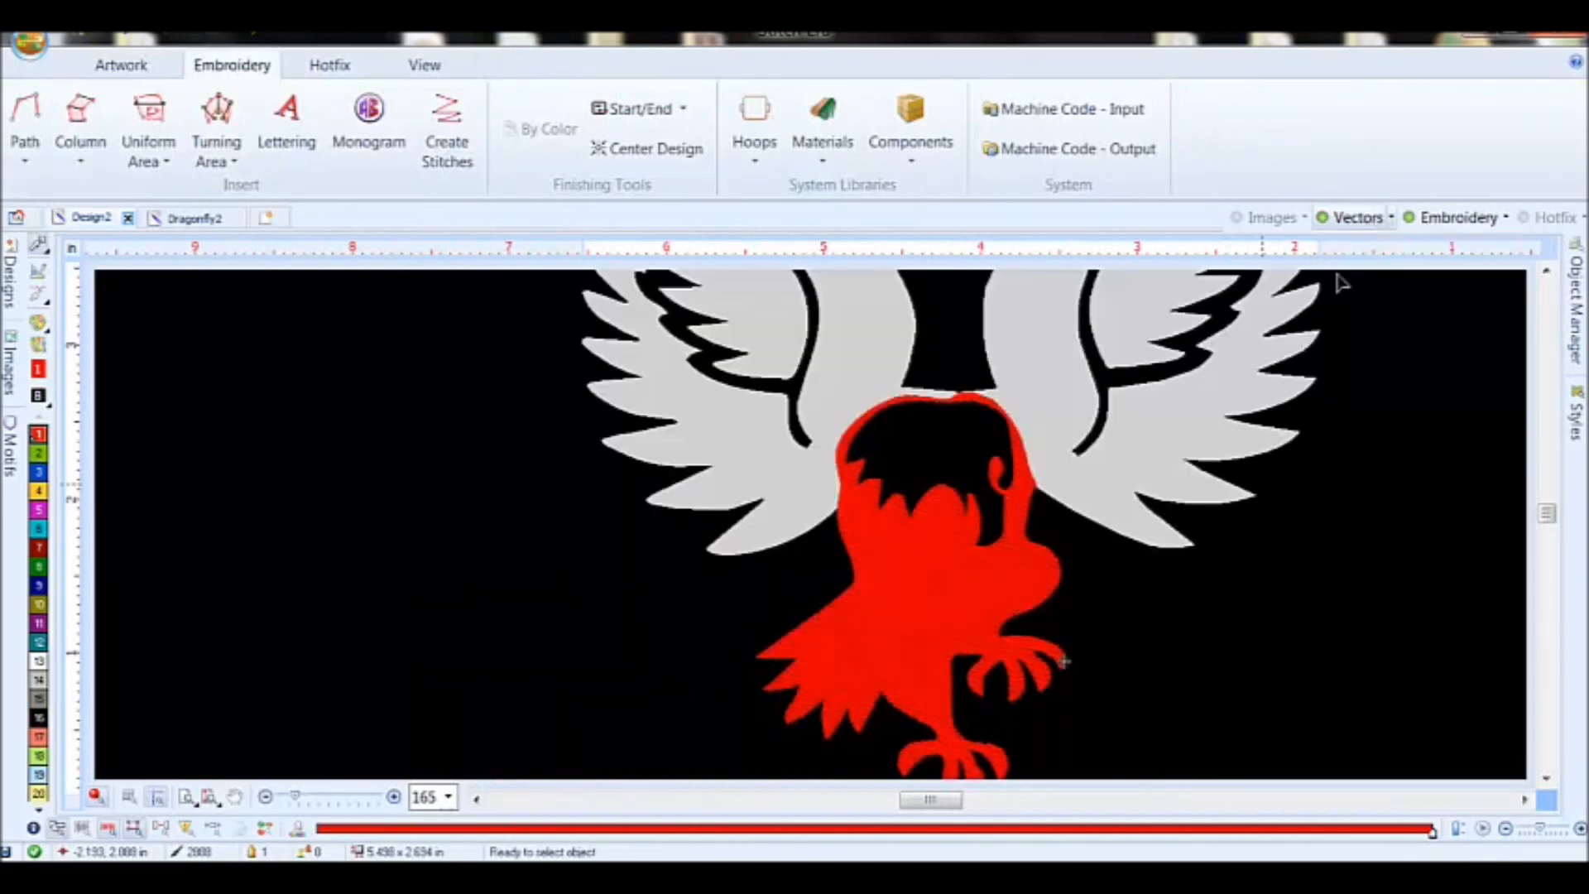
pyautogui.scroll(-3, 1322, 458)
pyautogui.moveTo(1545, 532); pyautogui.dragTo(1546, 498)
pyautogui.click(932, 530)
pyautogui.keyDown('ctrl'); pyautogui.click(974, 503); pyautogui.keyUp('ctrl')
pyautogui.keyDown('ctrl'); pyautogui.click(1002, 530); pyautogui.keyUp('ctrl')
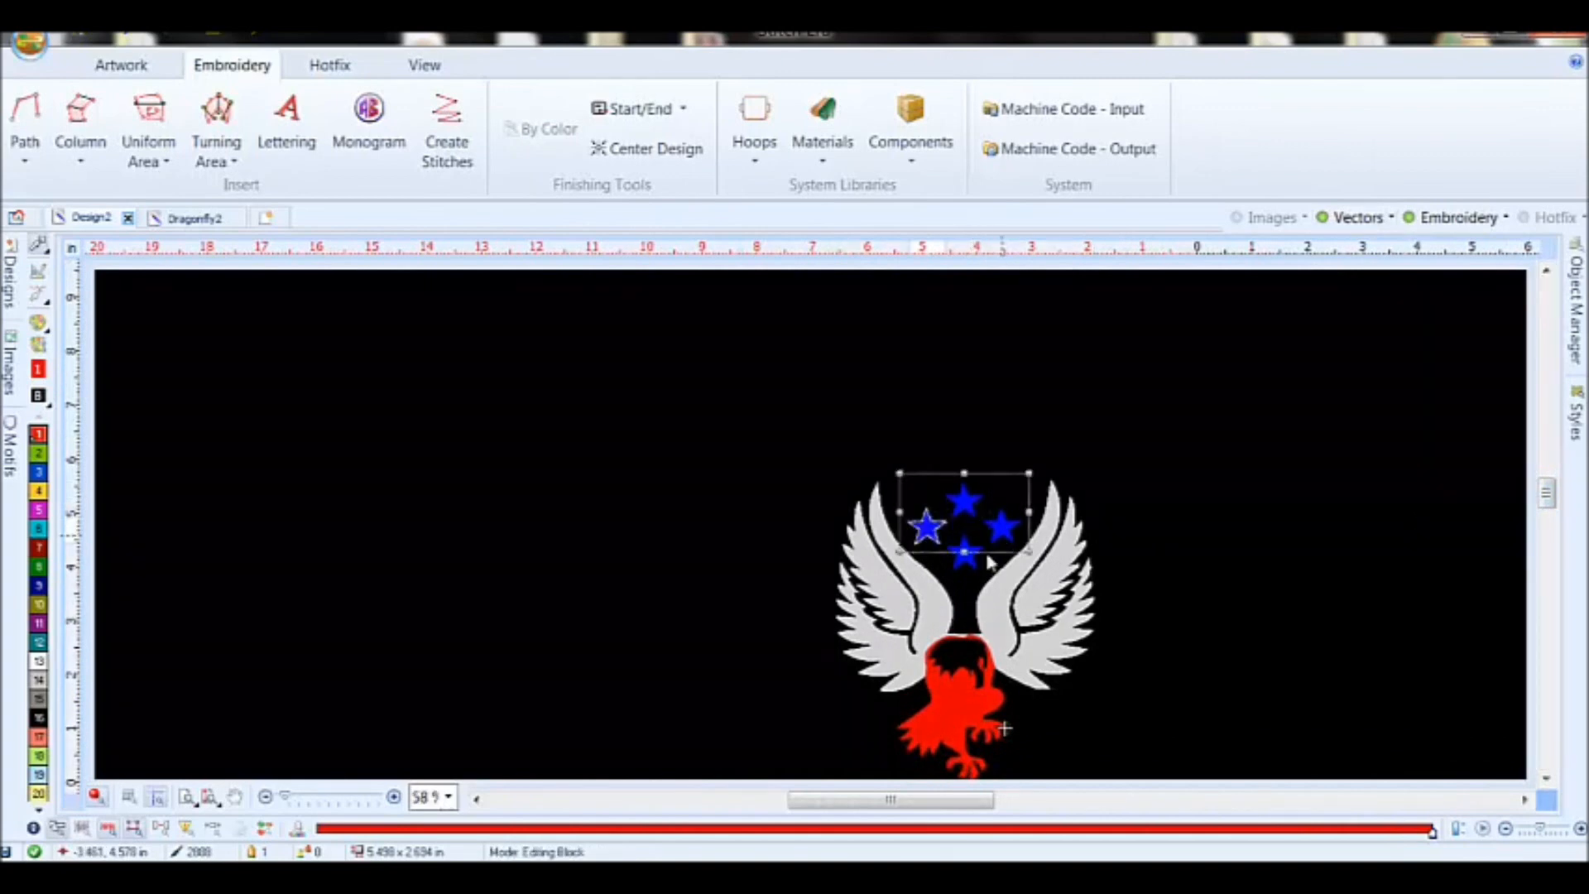
pyautogui.keyDown('ctrl'); pyautogui.click(966, 556); pyautogui.keyUp('ctrl')
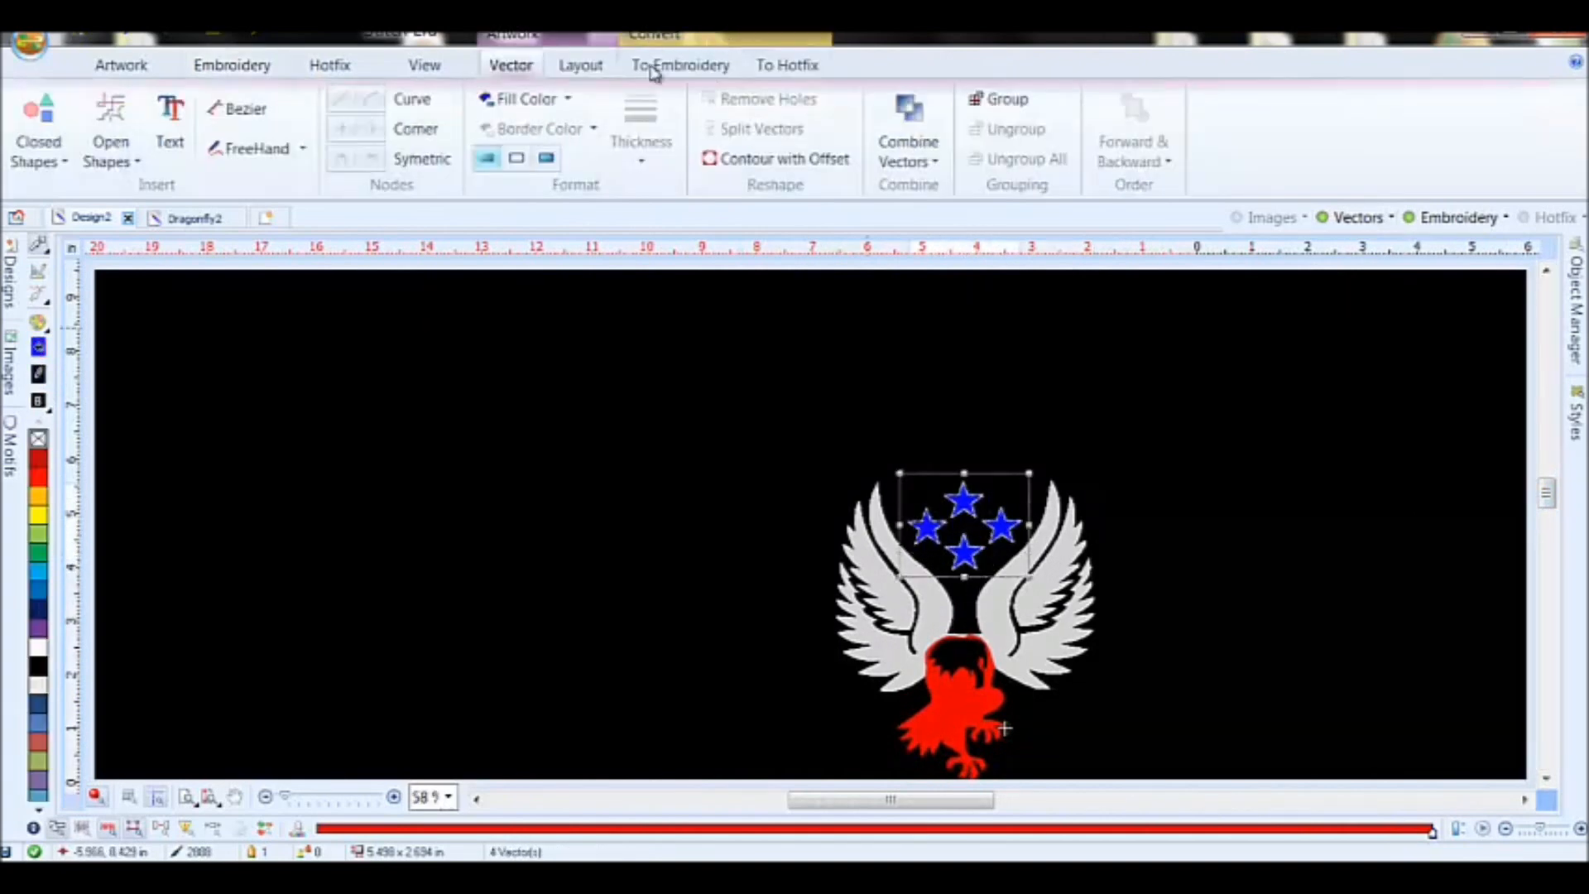
pyautogui.click(684, 70)
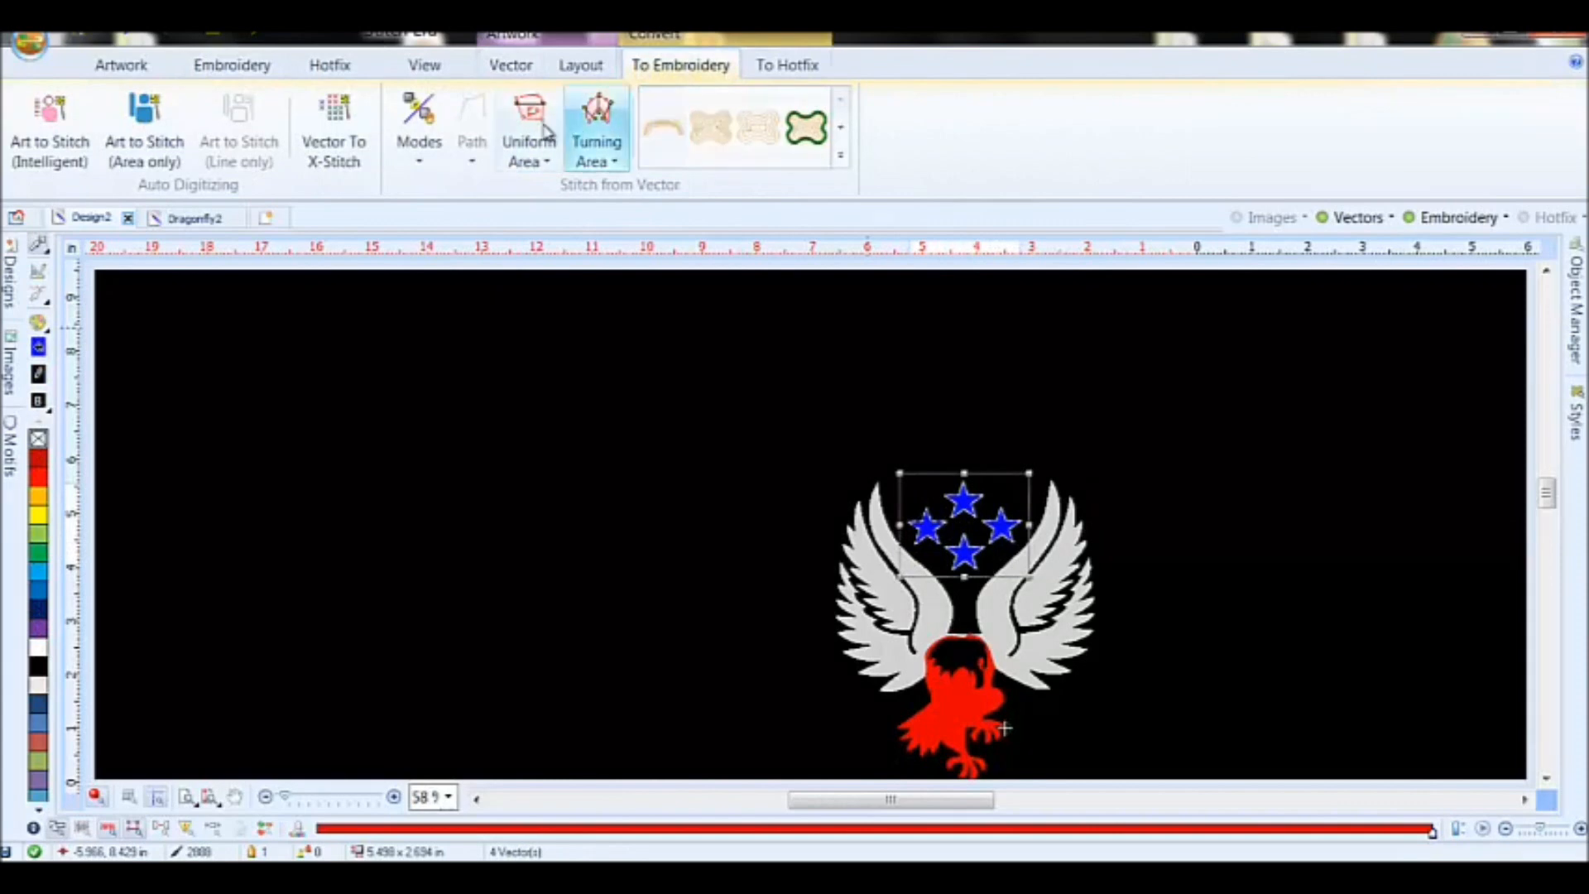
pyautogui.click(548, 163)
pyautogui.click(550, 206)
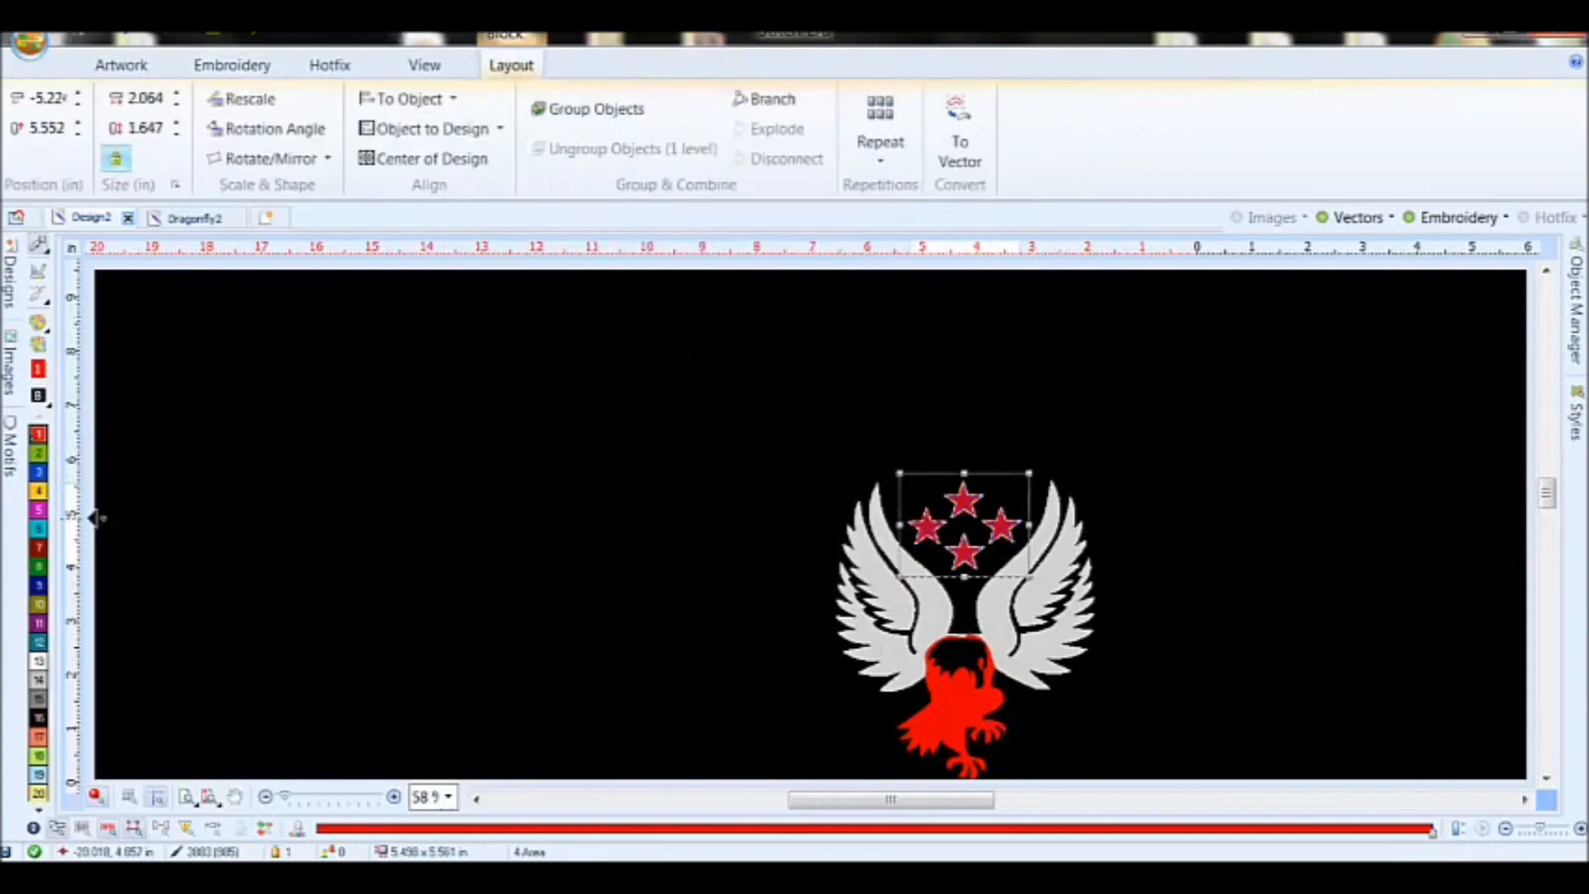
pyautogui.click(39, 473)
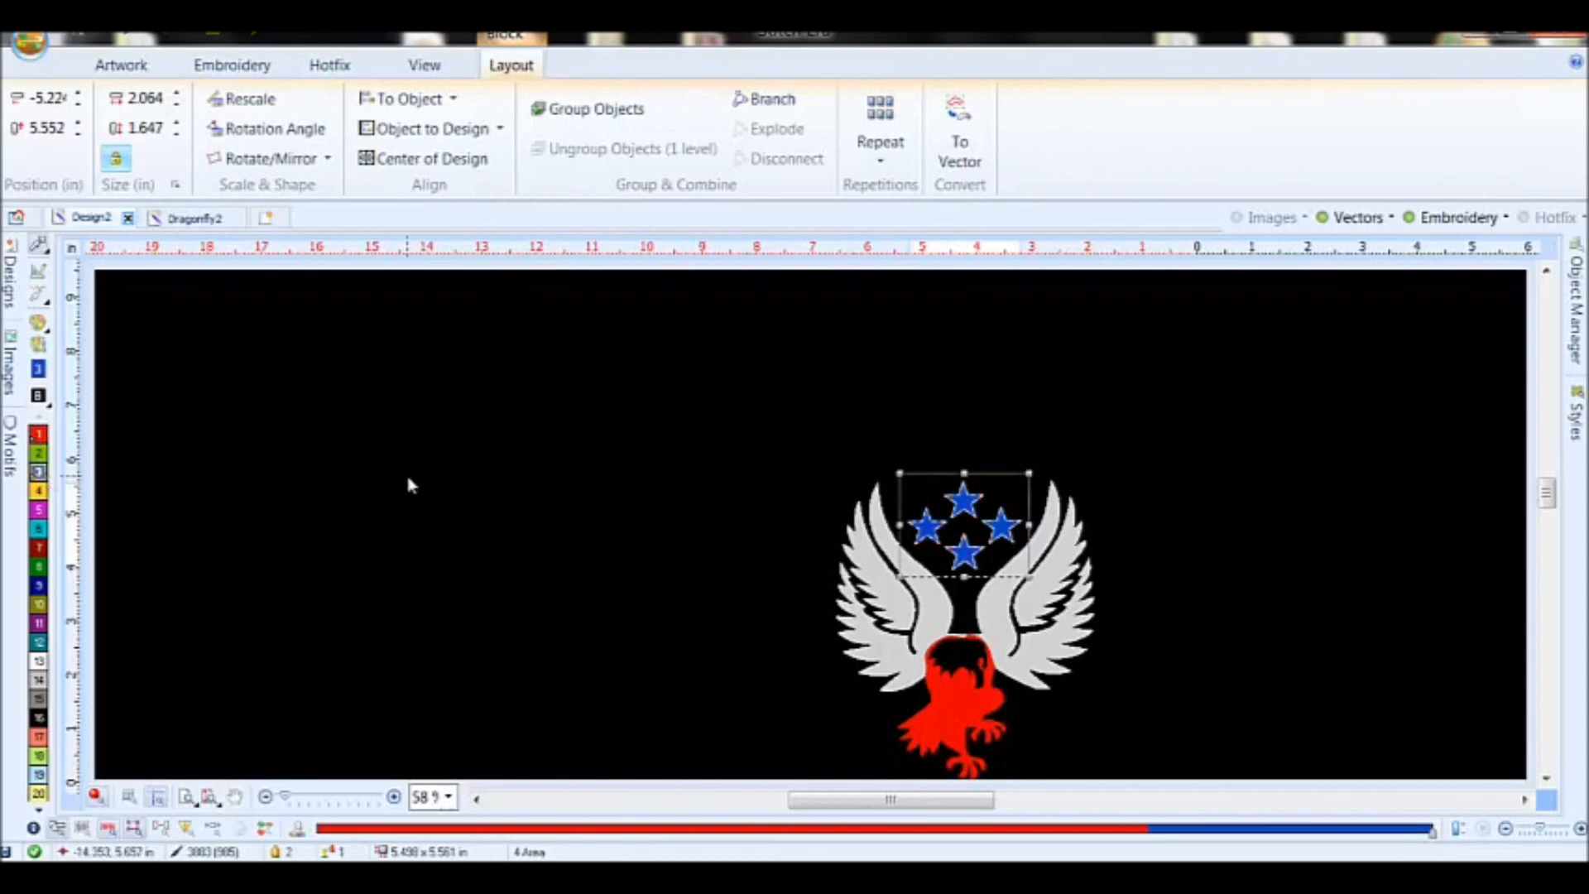
pyautogui.click(496, 501)
# - Add a line-fill border around the topmost star's embroidery area
pyautogui.scroll(2, 979, 553)
pyautogui.scroll(3, 979, 553)
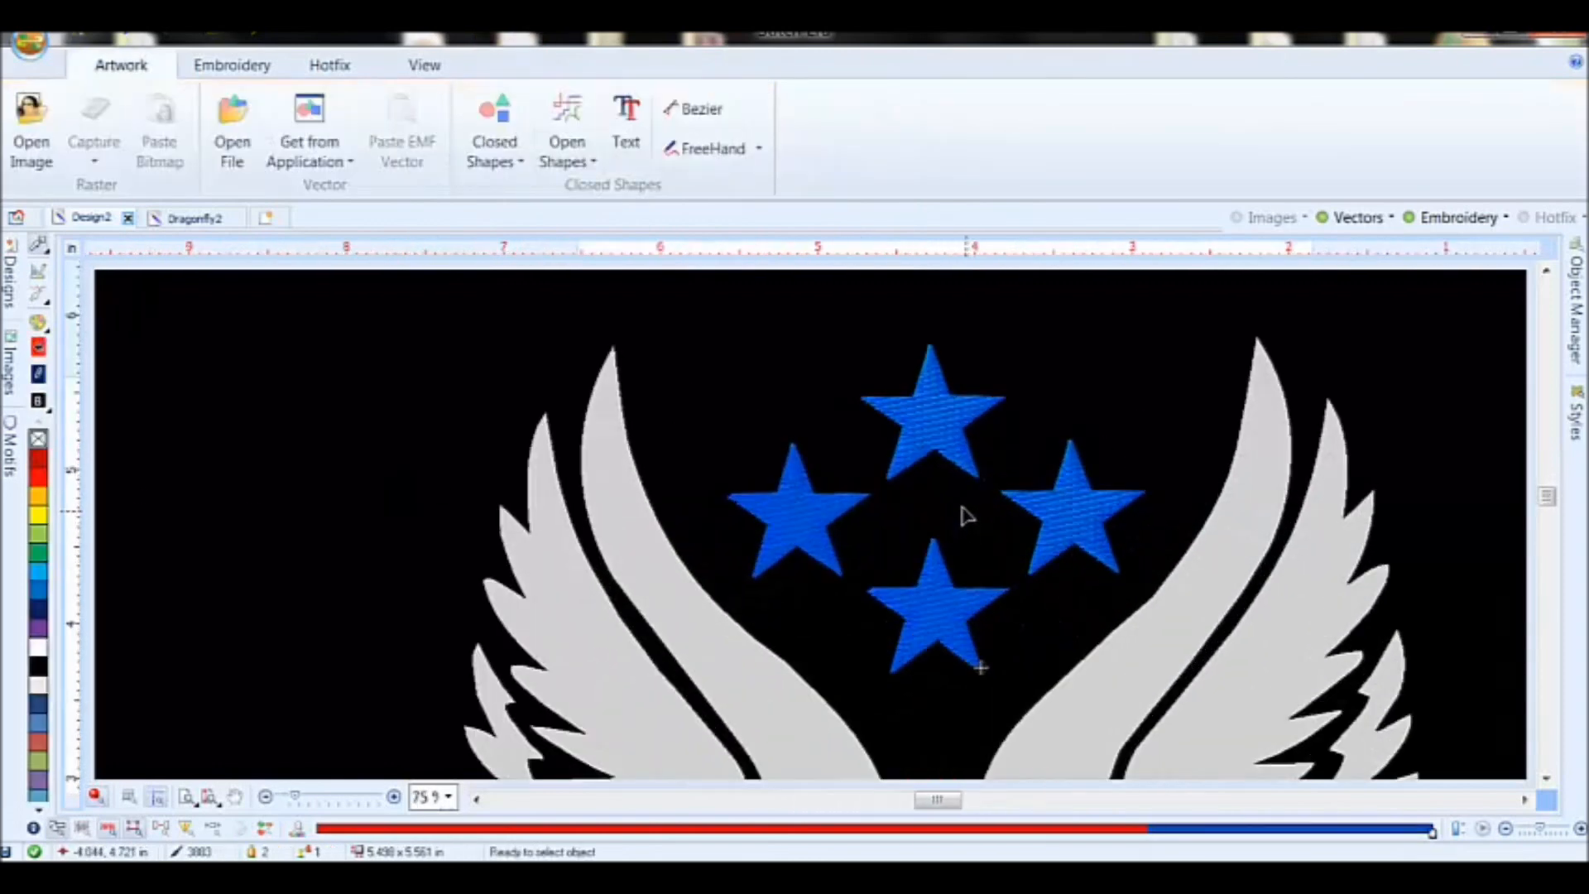
pyautogui.click(948, 437)
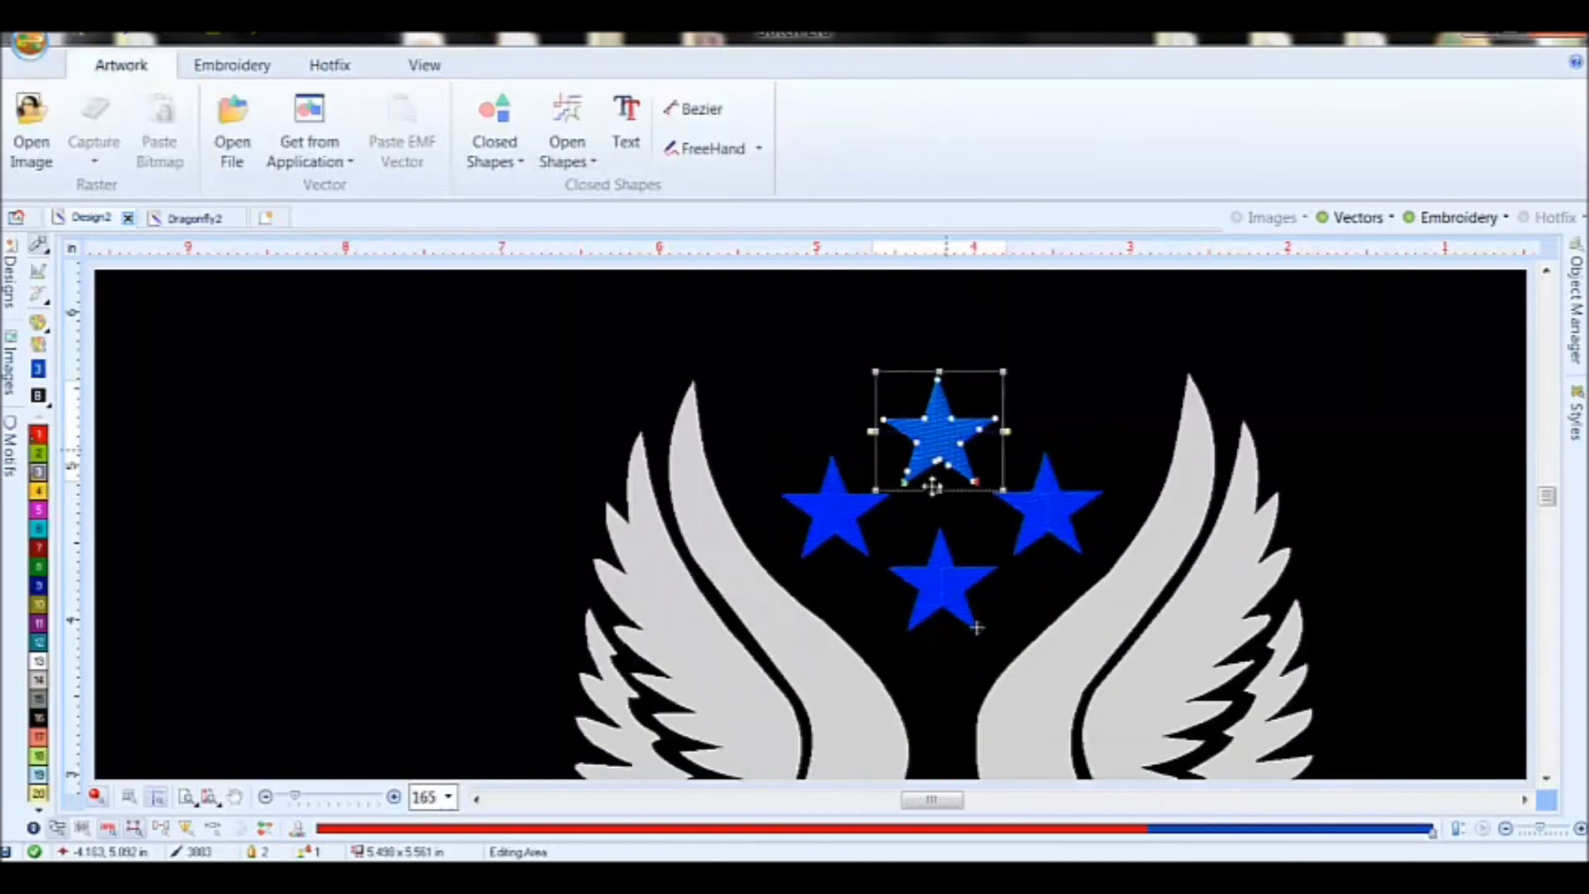
pyautogui.click(572, 64)
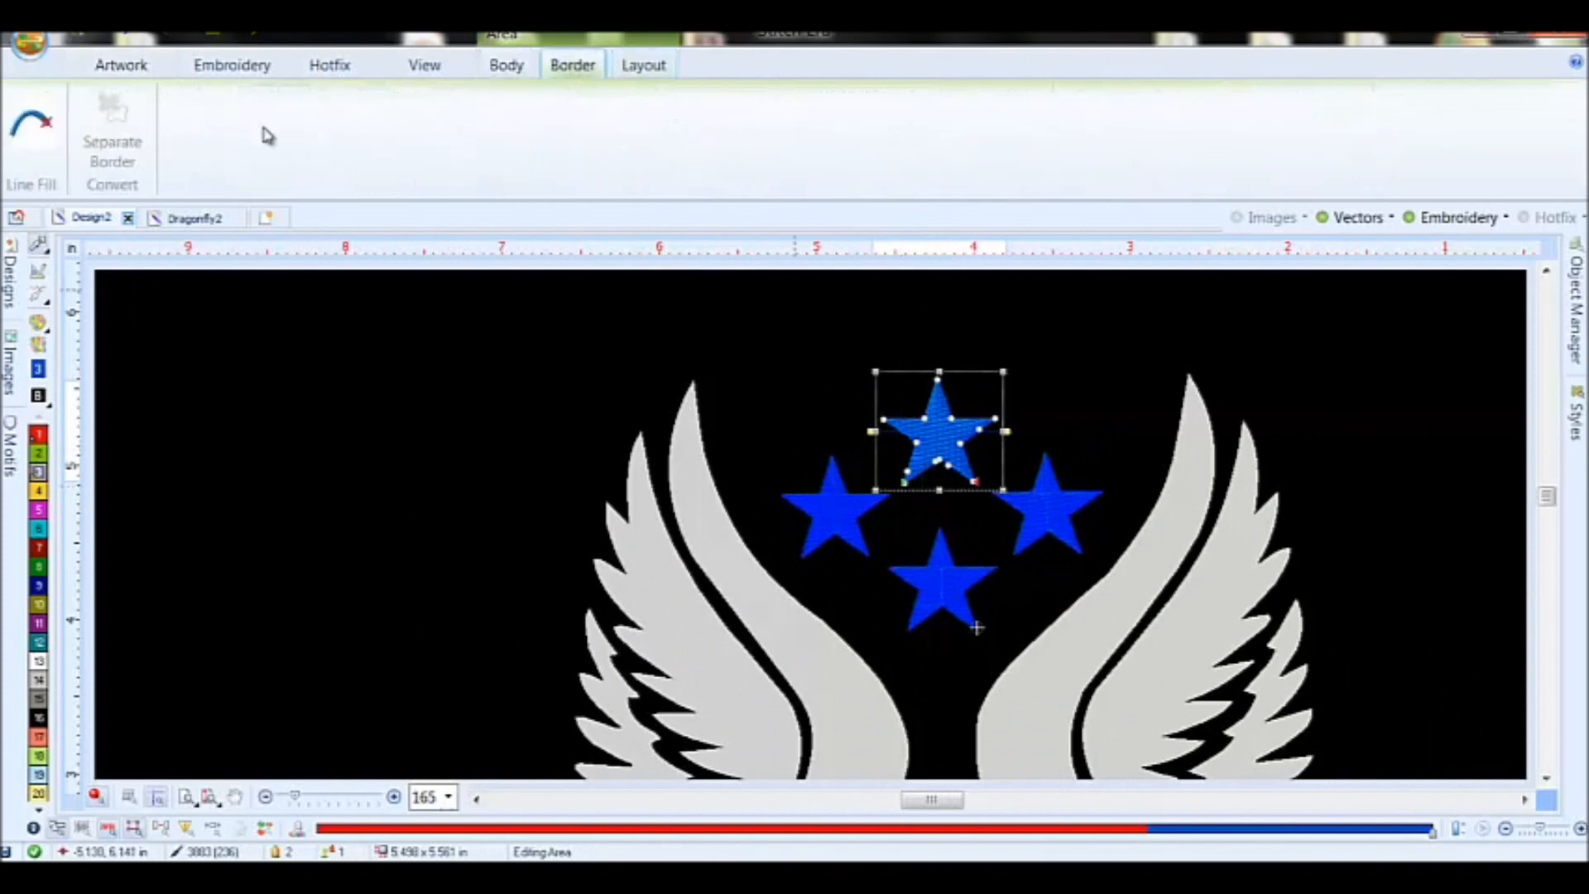
pyautogui.click(31, 122)
pyautogui.click(75, 336)
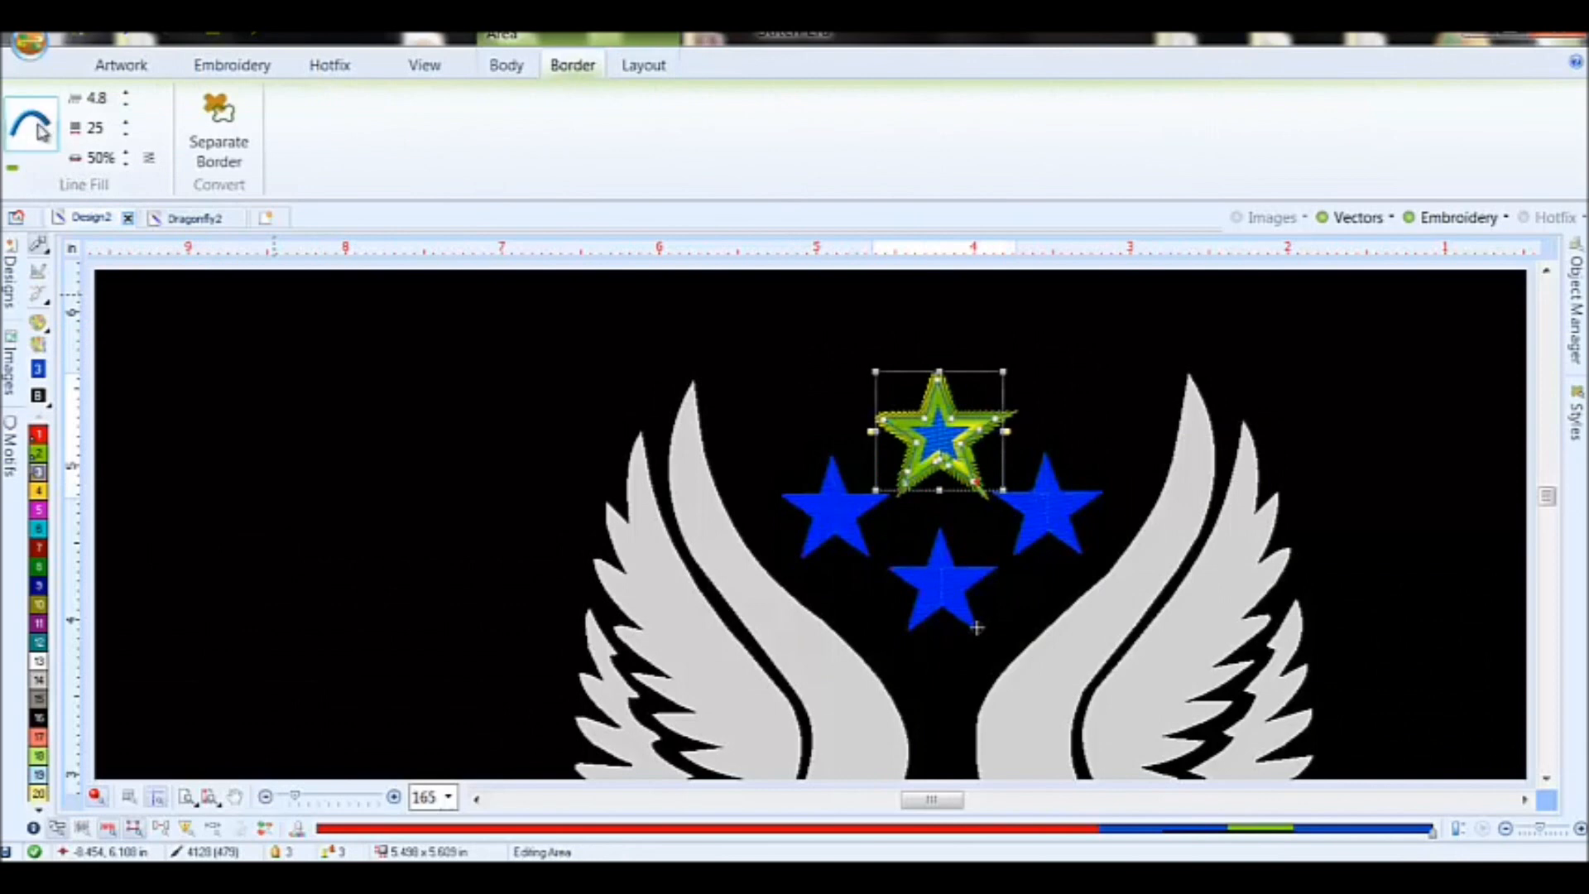
# - Color the topmost star's border white and set its width to 10
pyautogui.click(15, 171)
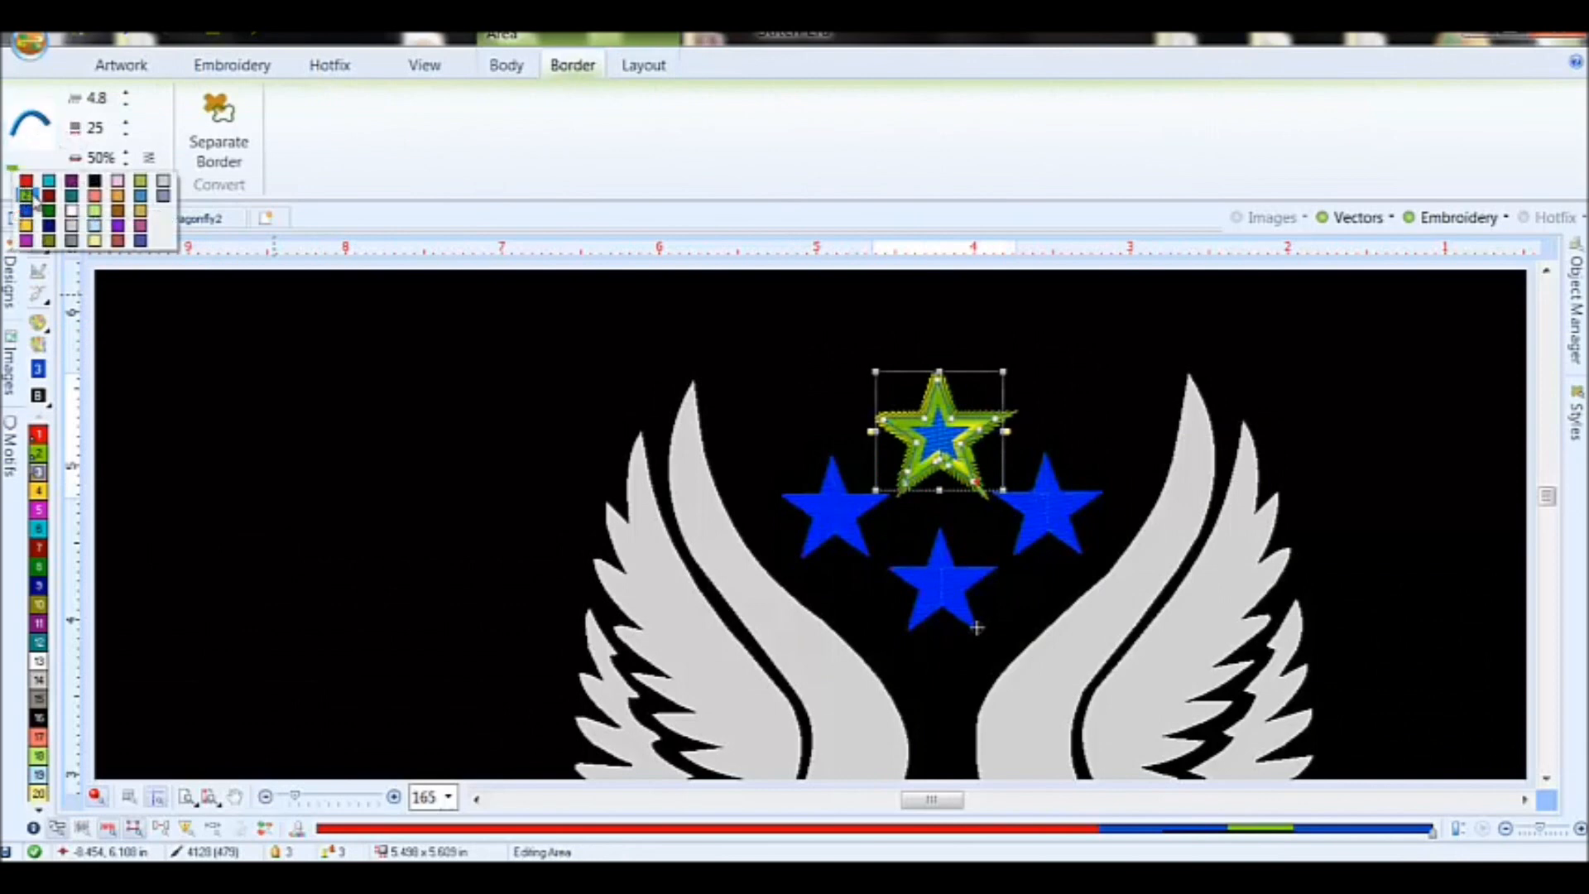
pyautogui.click(73, 212)
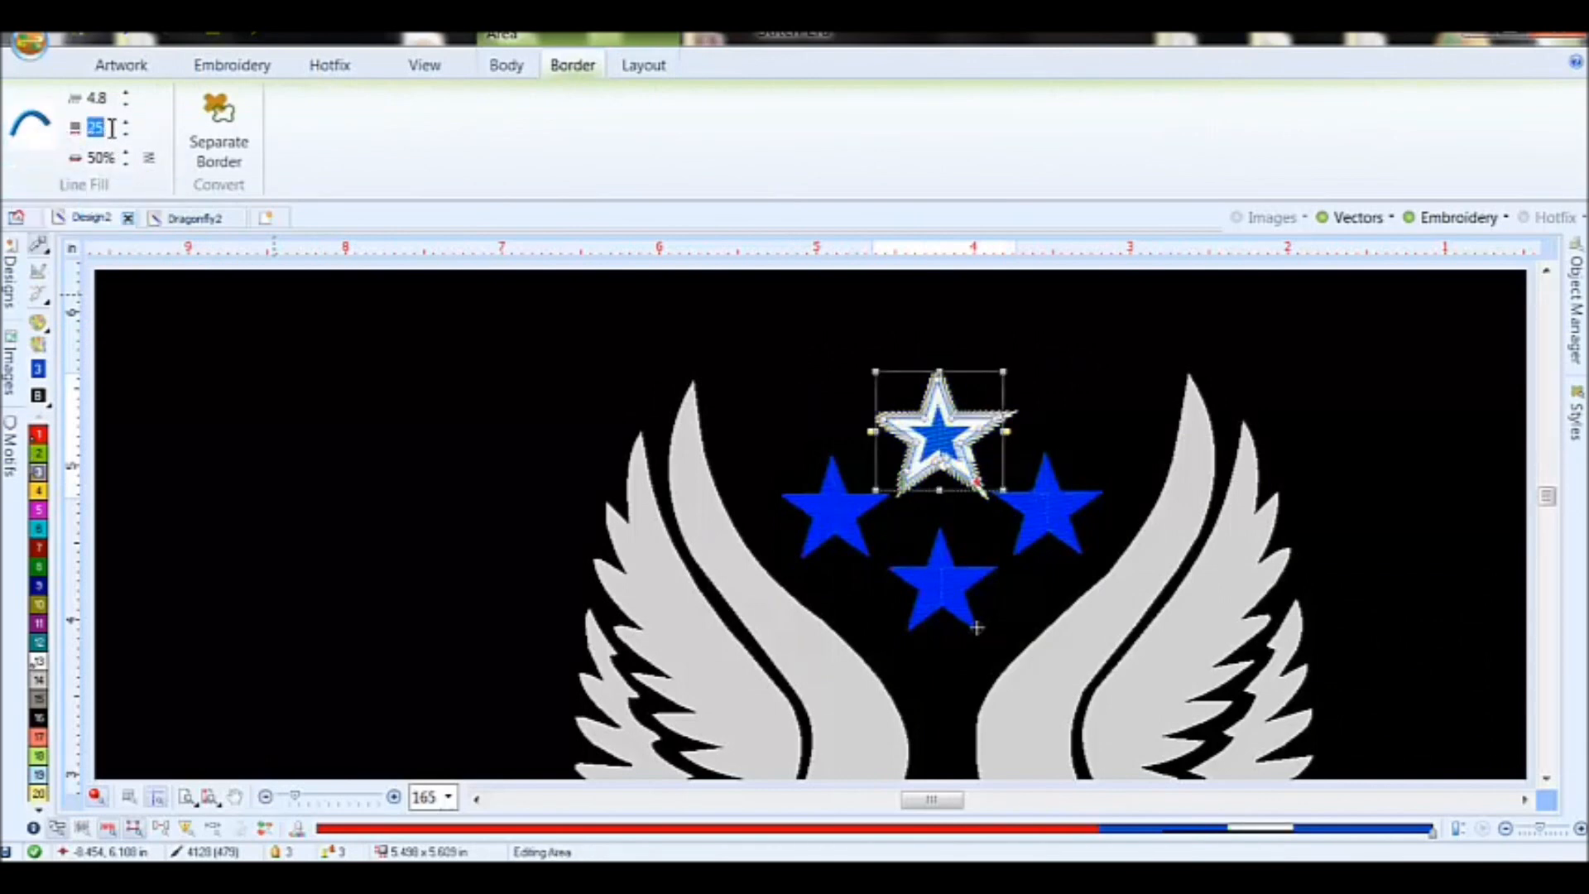
pyautogui.write('10')
pyautogui.press('Return')
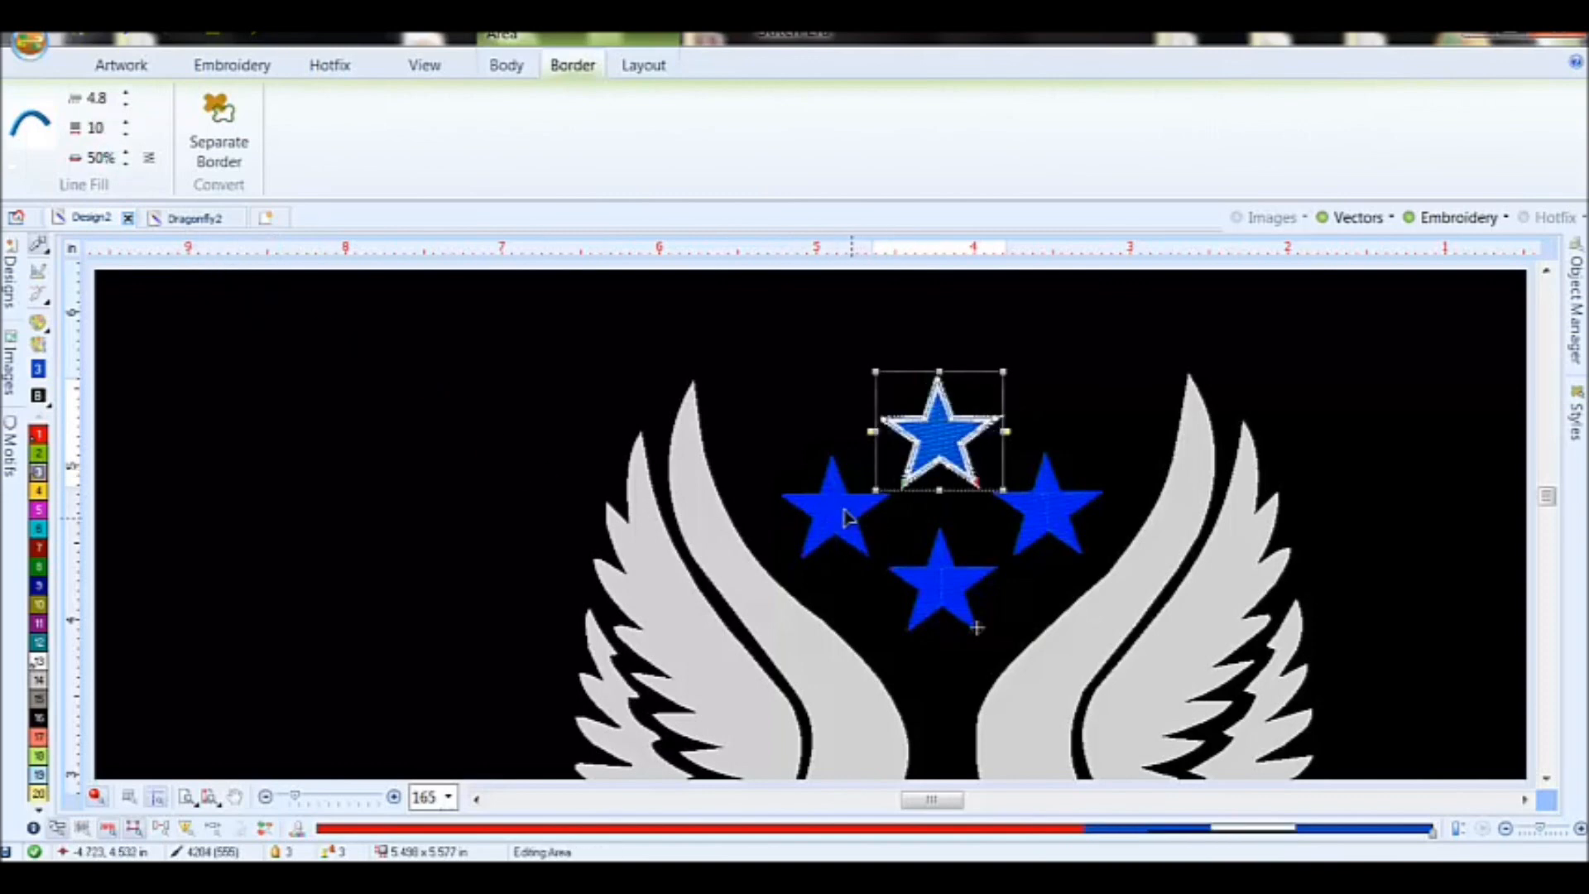
pyautogui.click(441, 454)
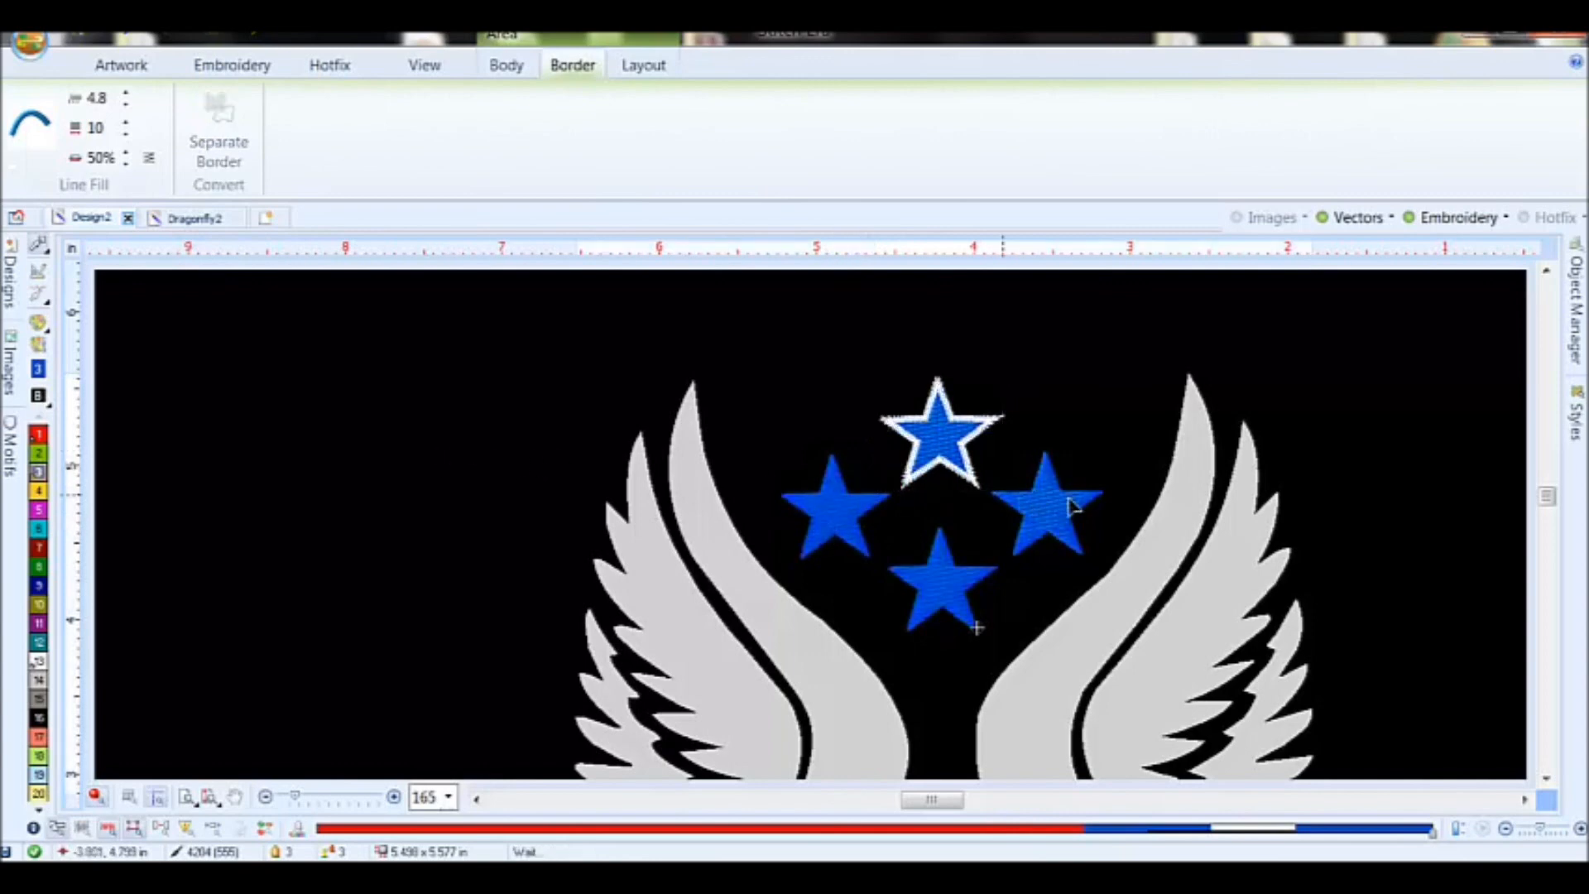
# - Convert the inner feather vectors of both wings to Uniform Area embroidery objects
pyautogui.scroll(-4, 1016, 585)
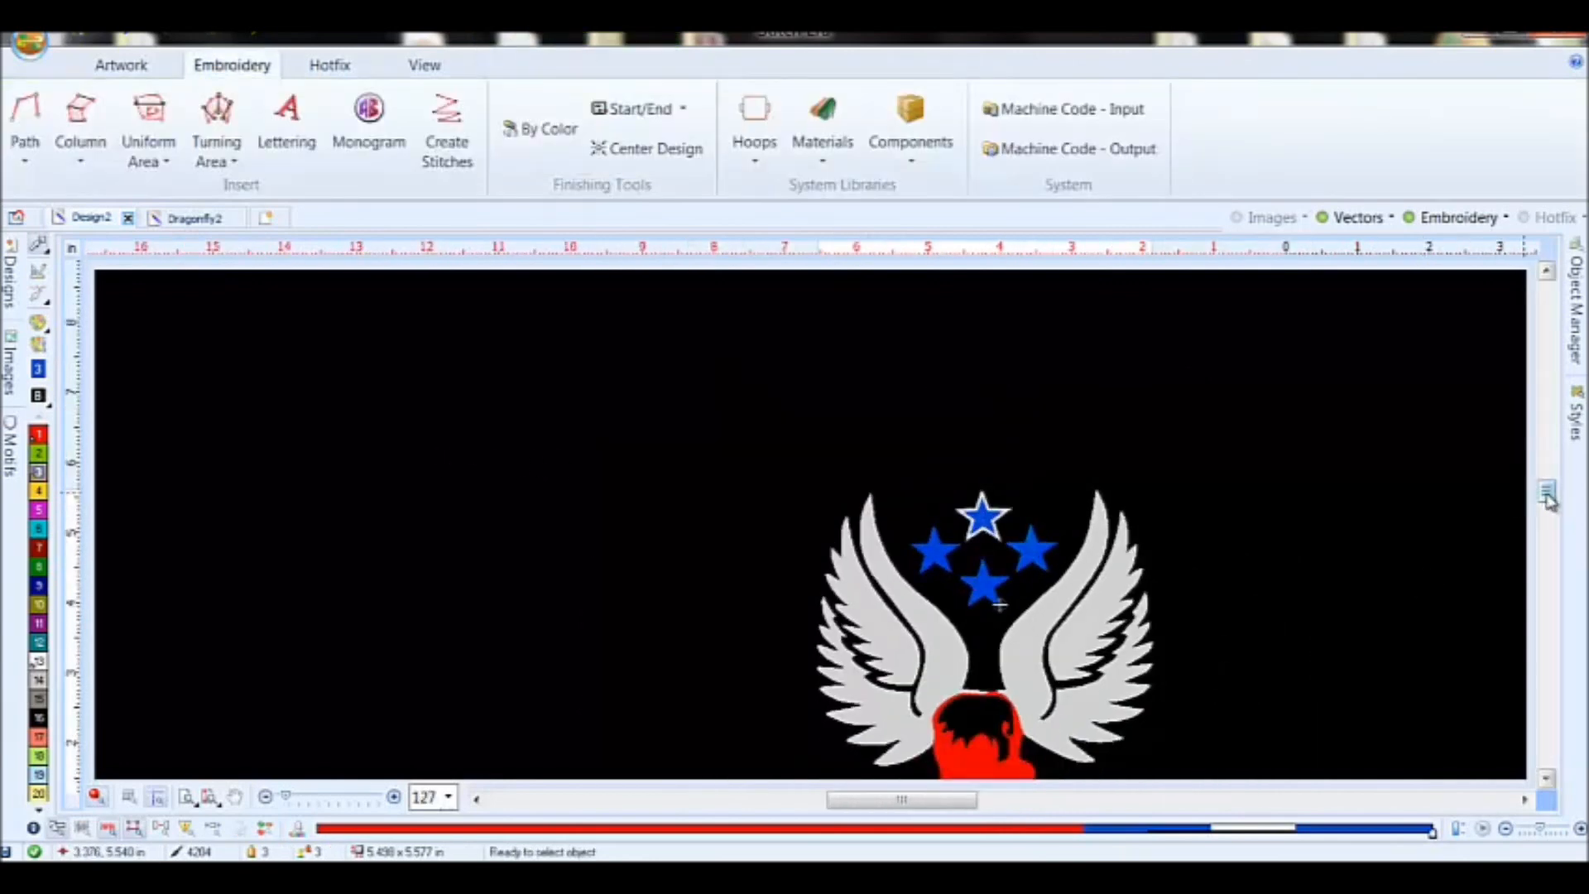
pyautogui.moveTo(1546, 492); pyautogui.dragTo(1547, 506)
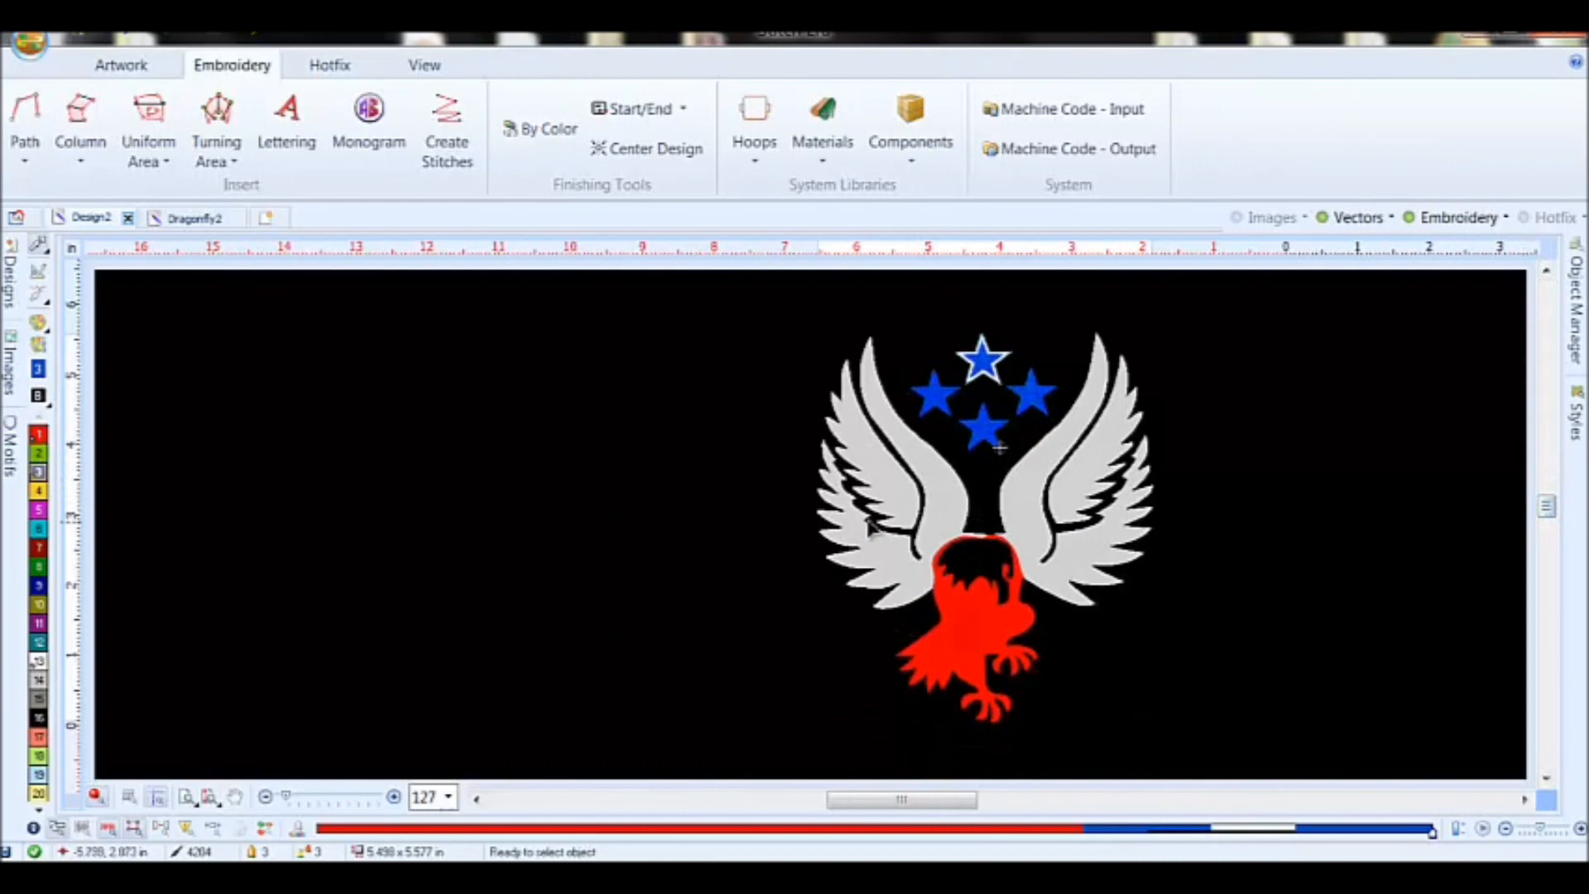
pyautogui.scroll(3, 869, 515)
pyautogui.click(901, 459)
pyautogui.keyDown('shift'); pyautogui.click(1259, 443); pyautogui.keyUp('shift')
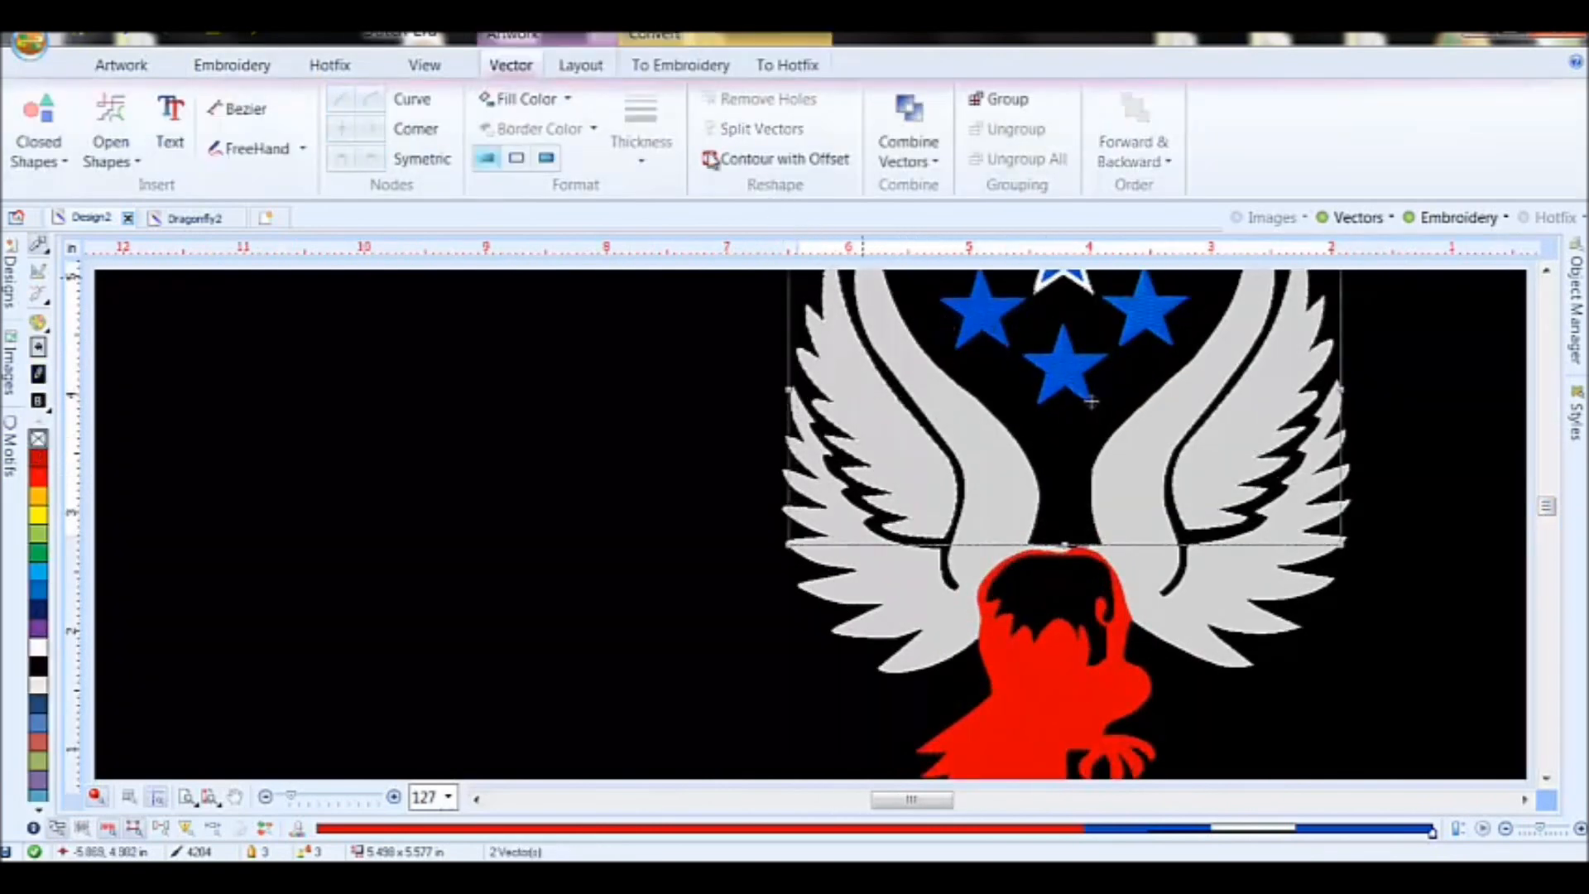
pyautogui.click(684, 65)
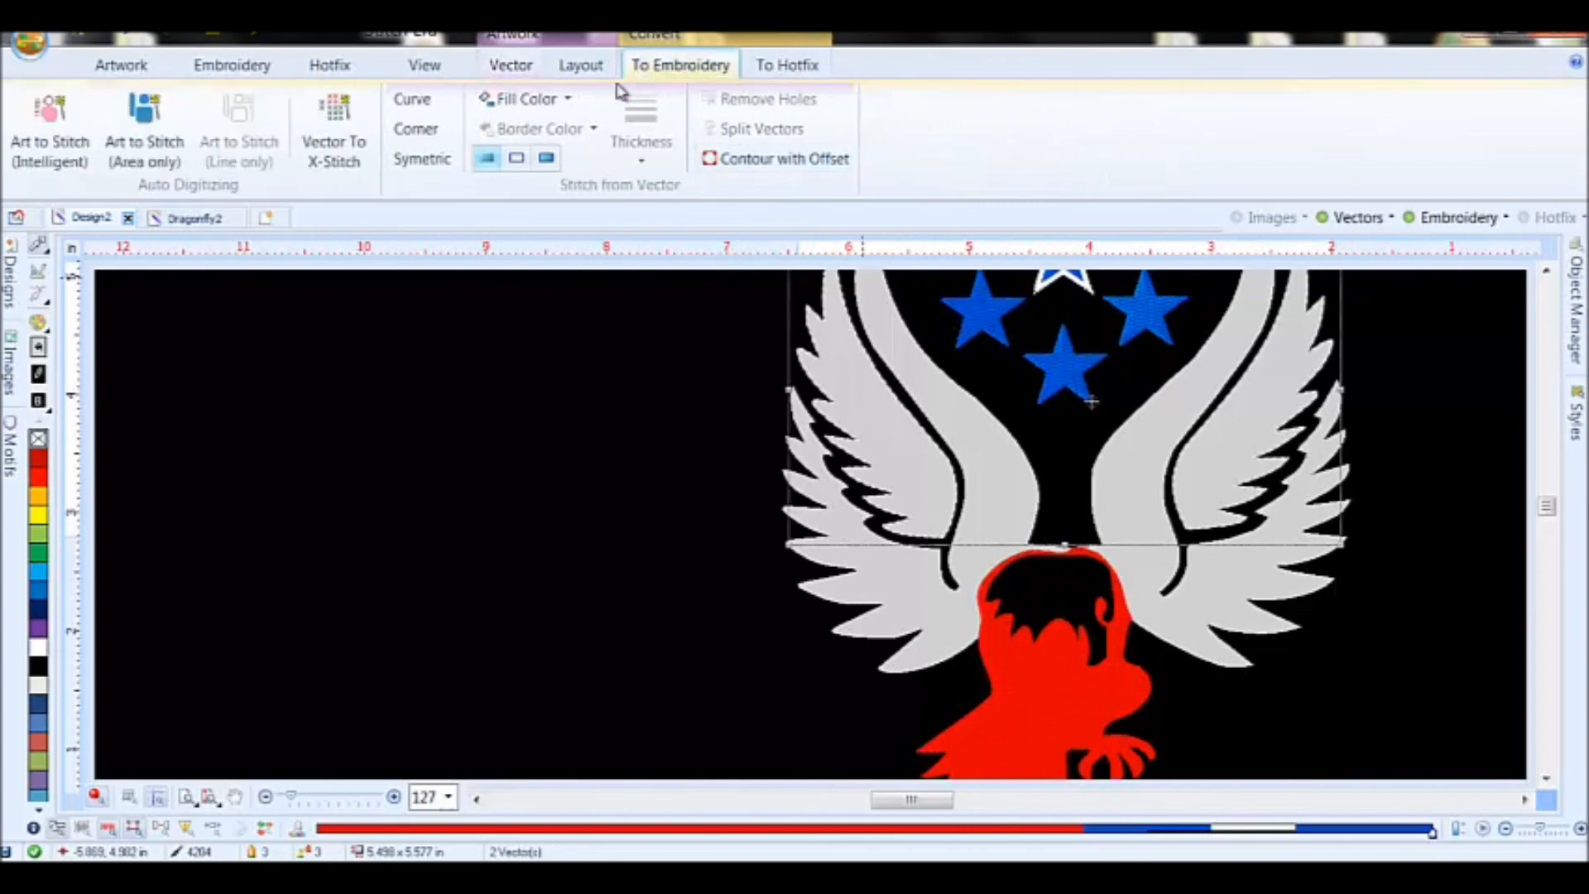
pyautogui.click(530, 153)
pyautogui.click(557, 213)
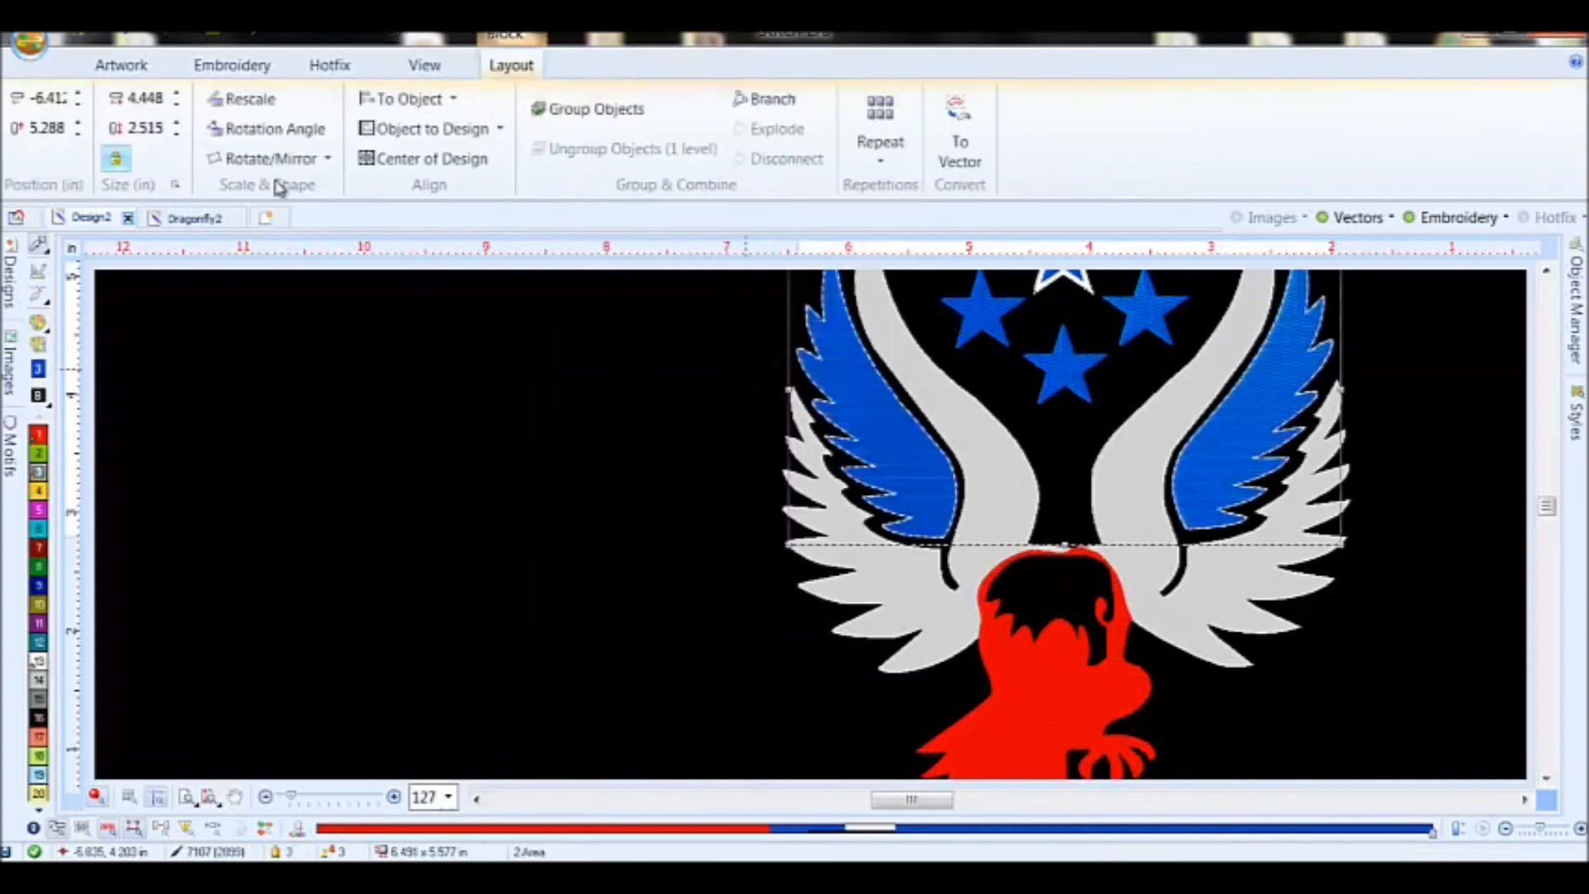
# - Recolor the inner feather areas of both wings white
pyautogui.doubleClick(905, 444)
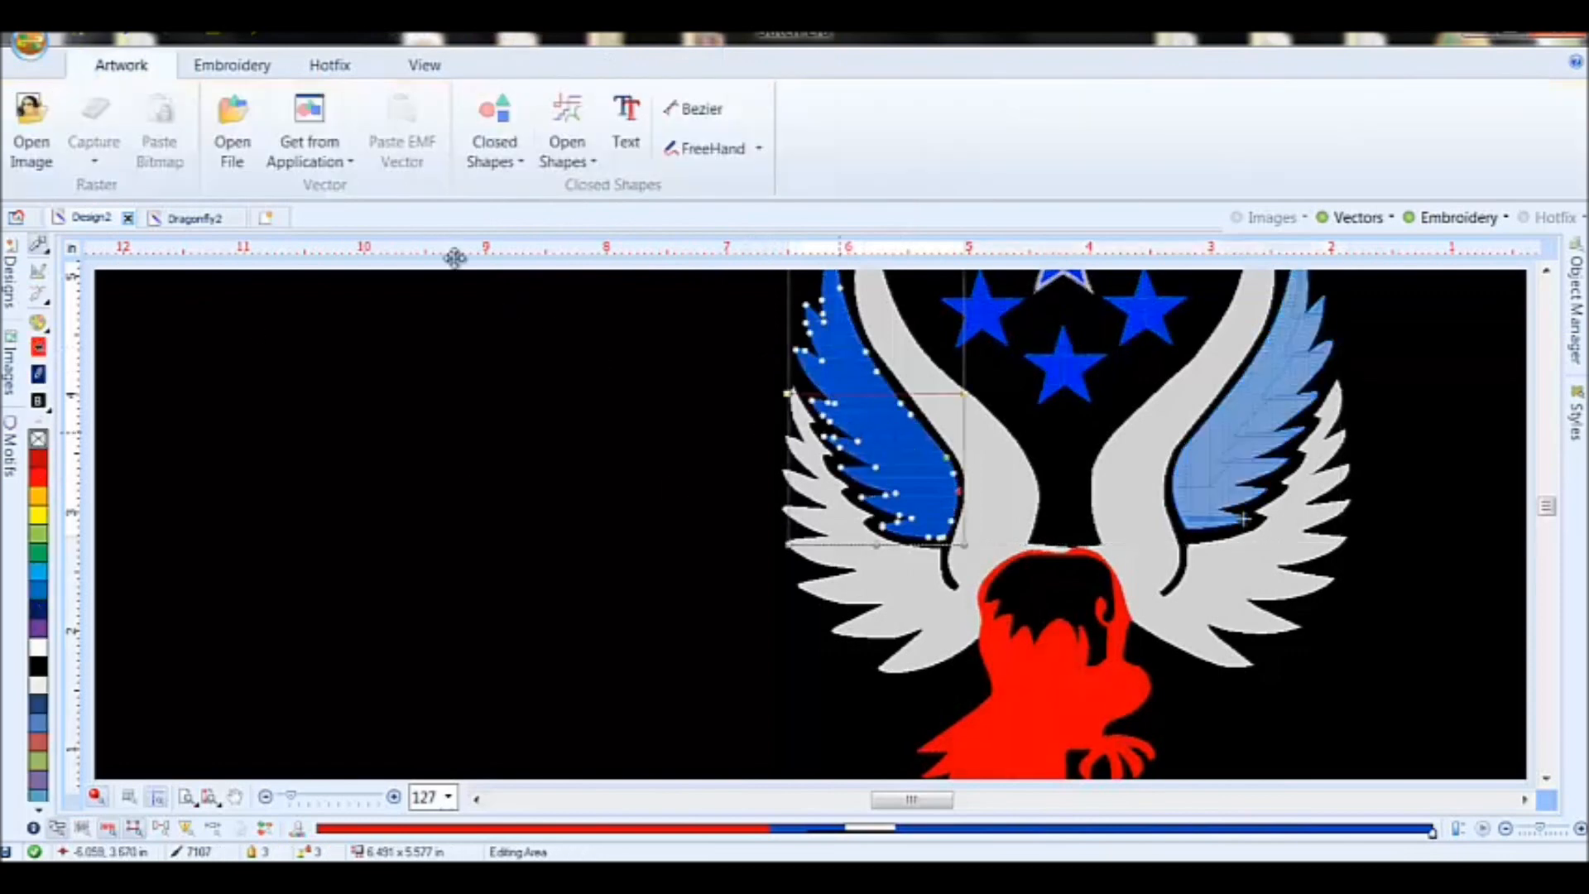
pyautogui.click(585, 172)
pyautogui.click(642, 208)
pyautogui.doubleClick(1223, 474)
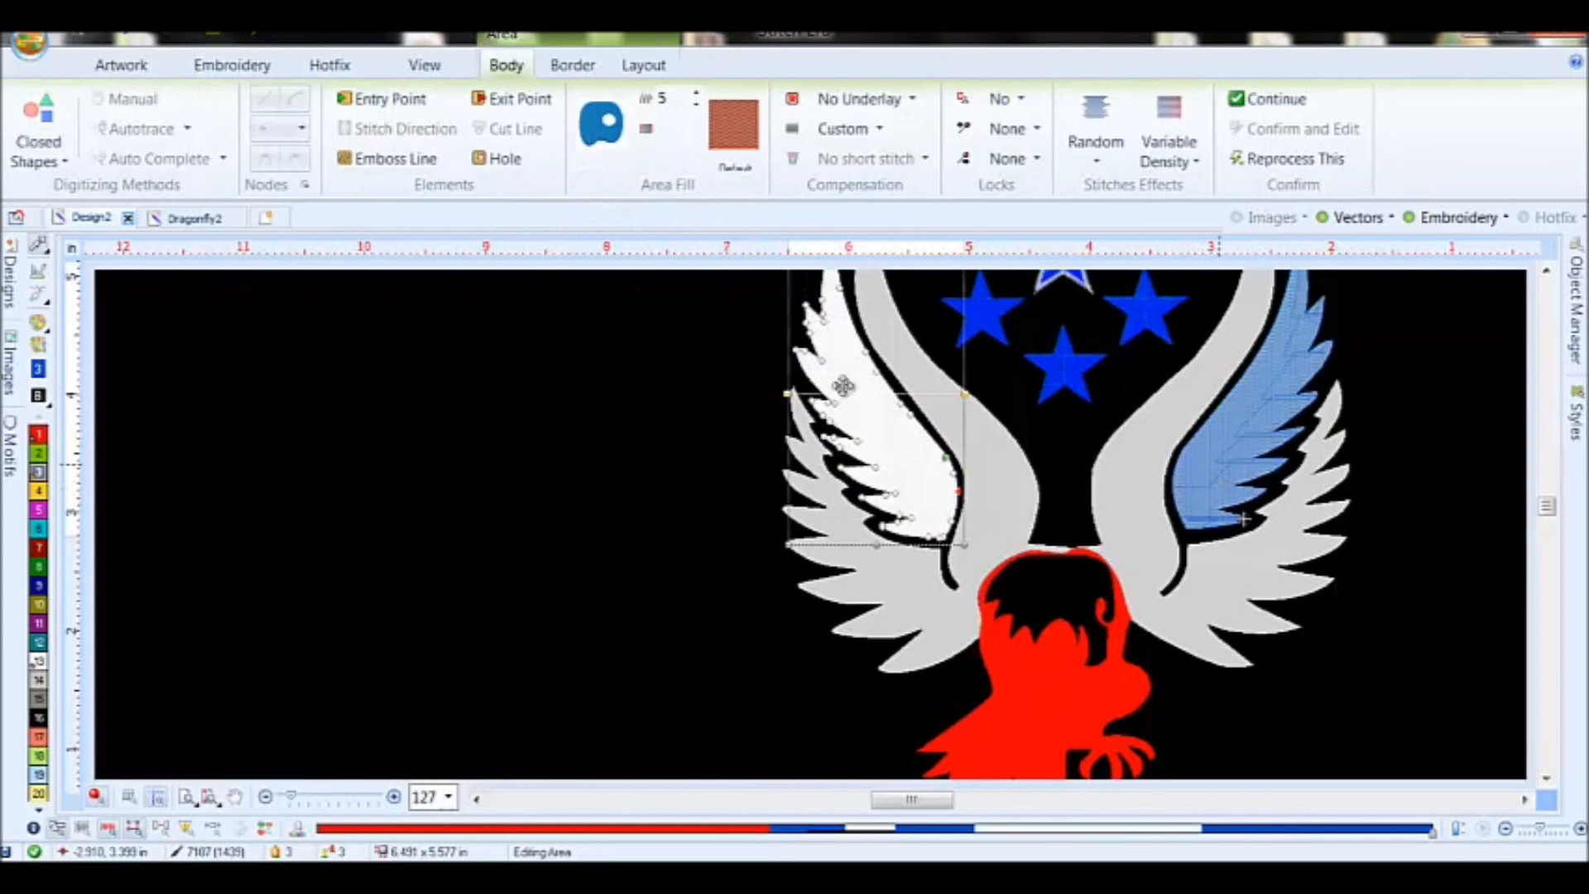
pyautogui.click(585, 170)
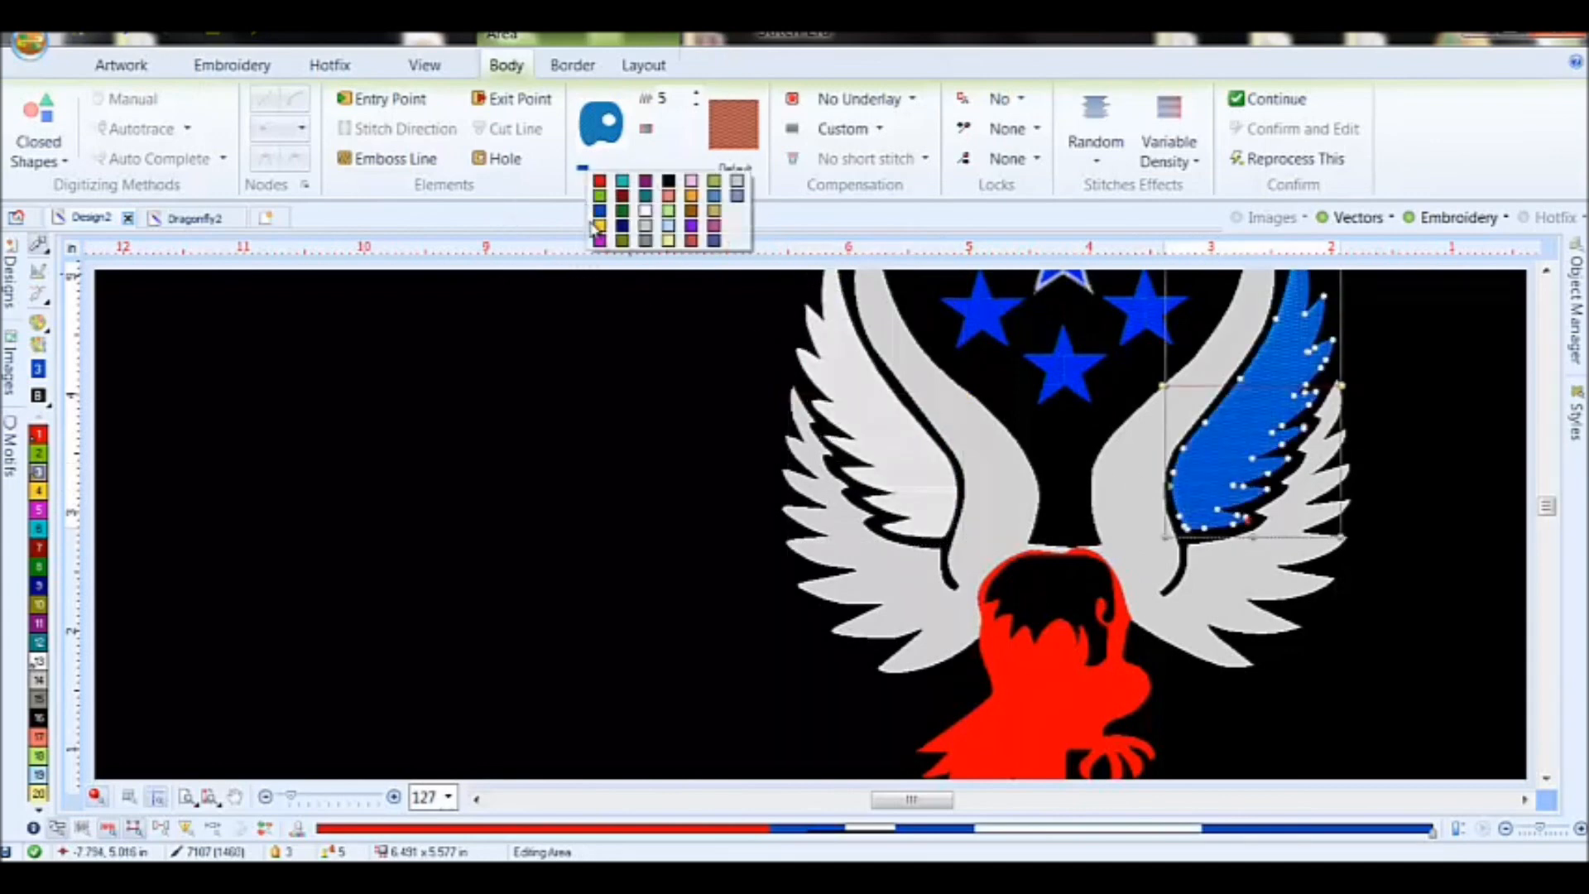
pyautogui.click(643, 218)
pyautogui.click(586, 416)
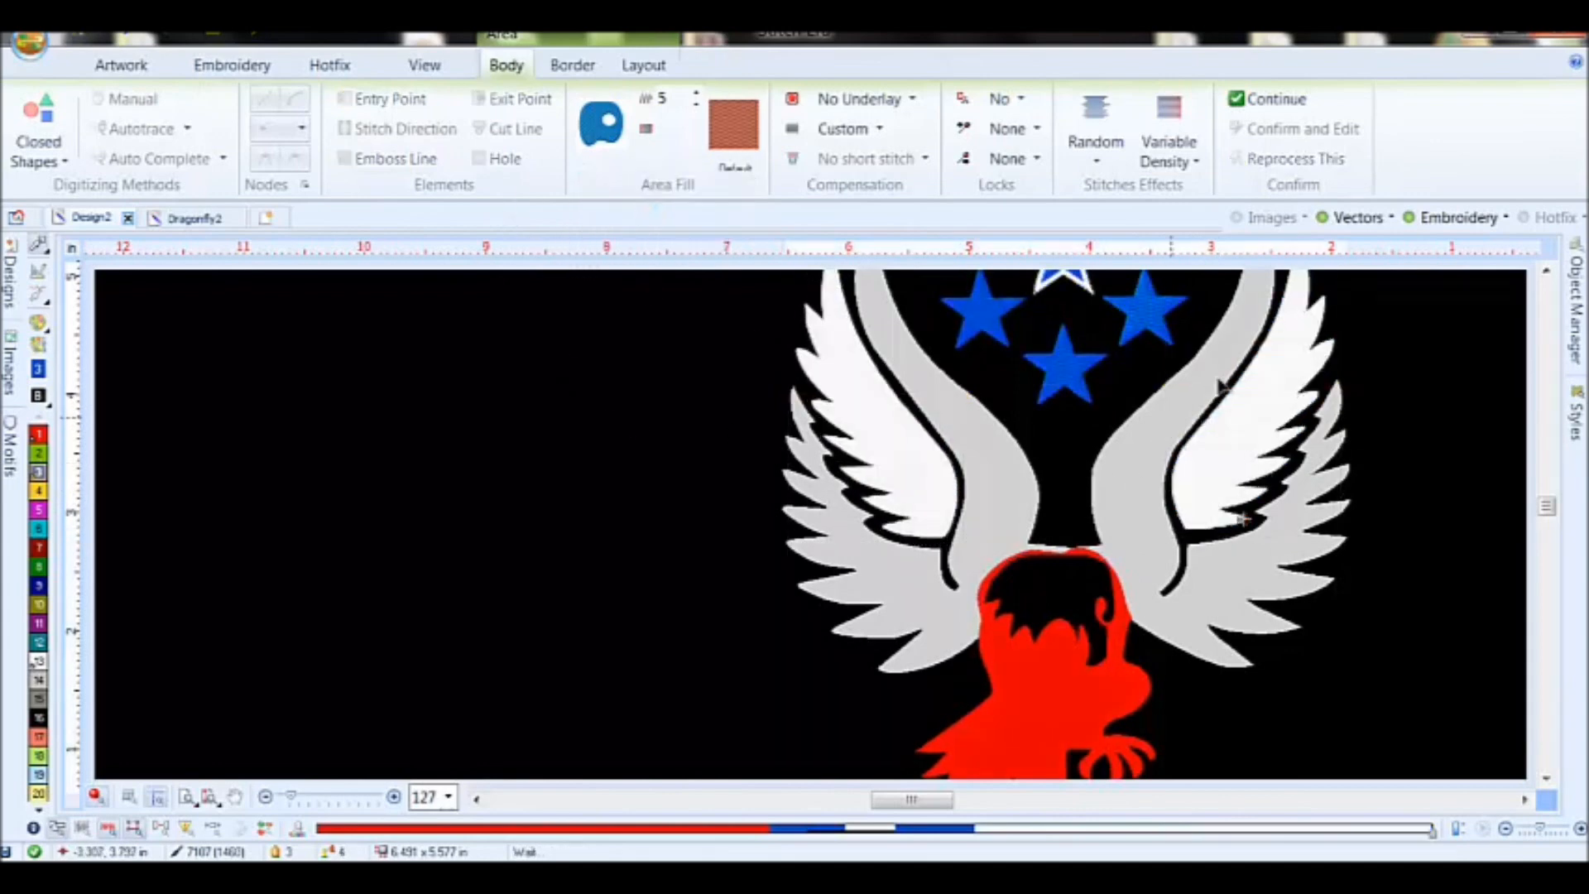
# - Convert the two gray outer wing vectors to Uniform Area objects with a programmable stitch fill
pyautogui.click(907, 592)
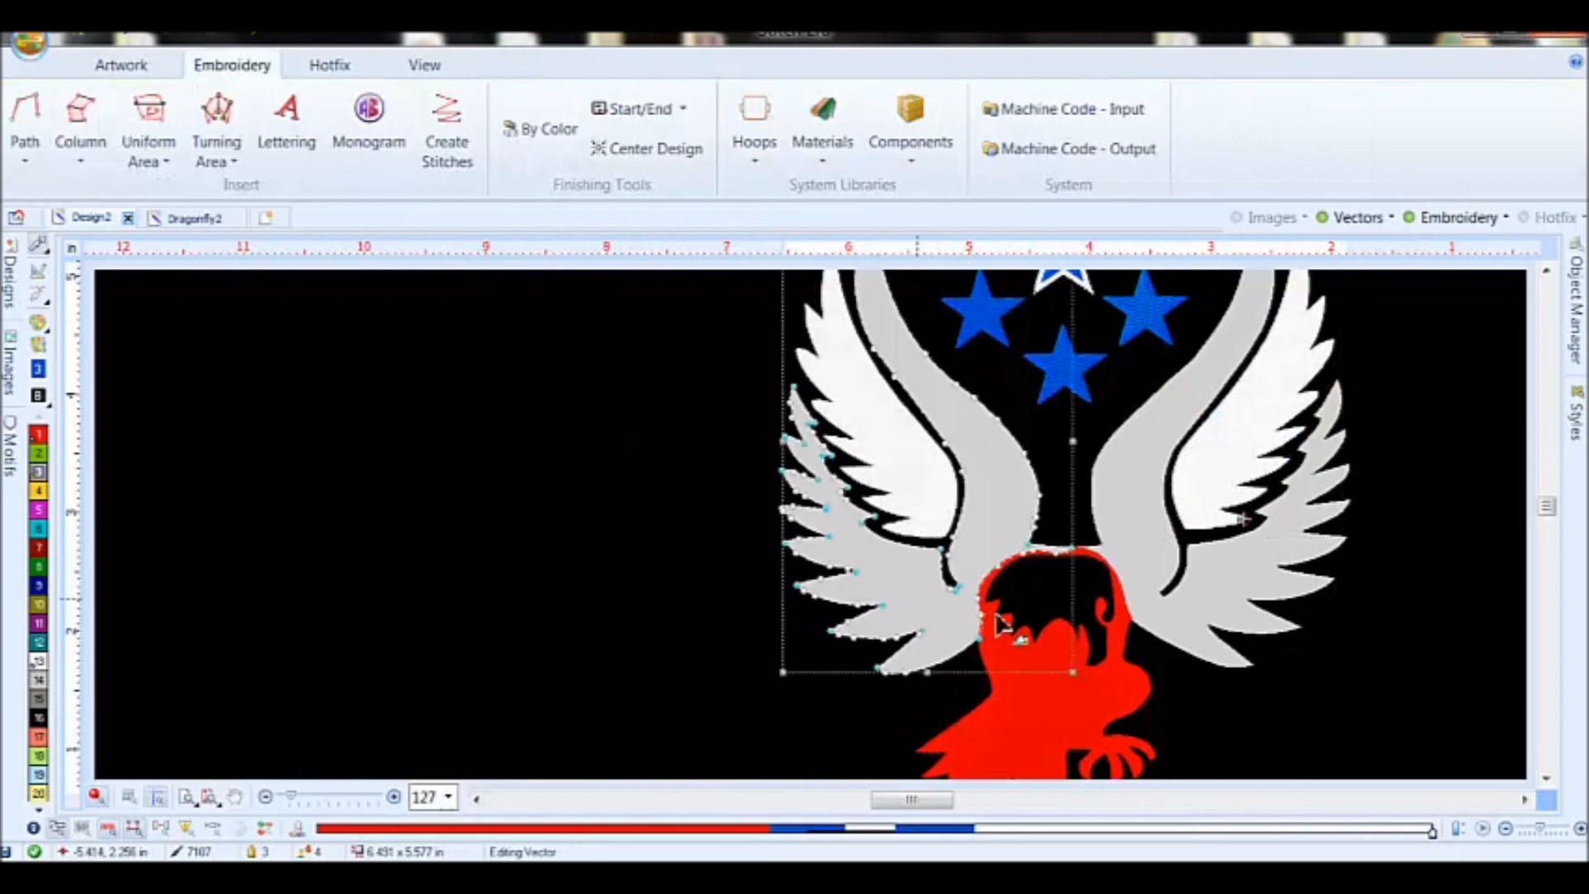
pyautogui.click(1179, 644)
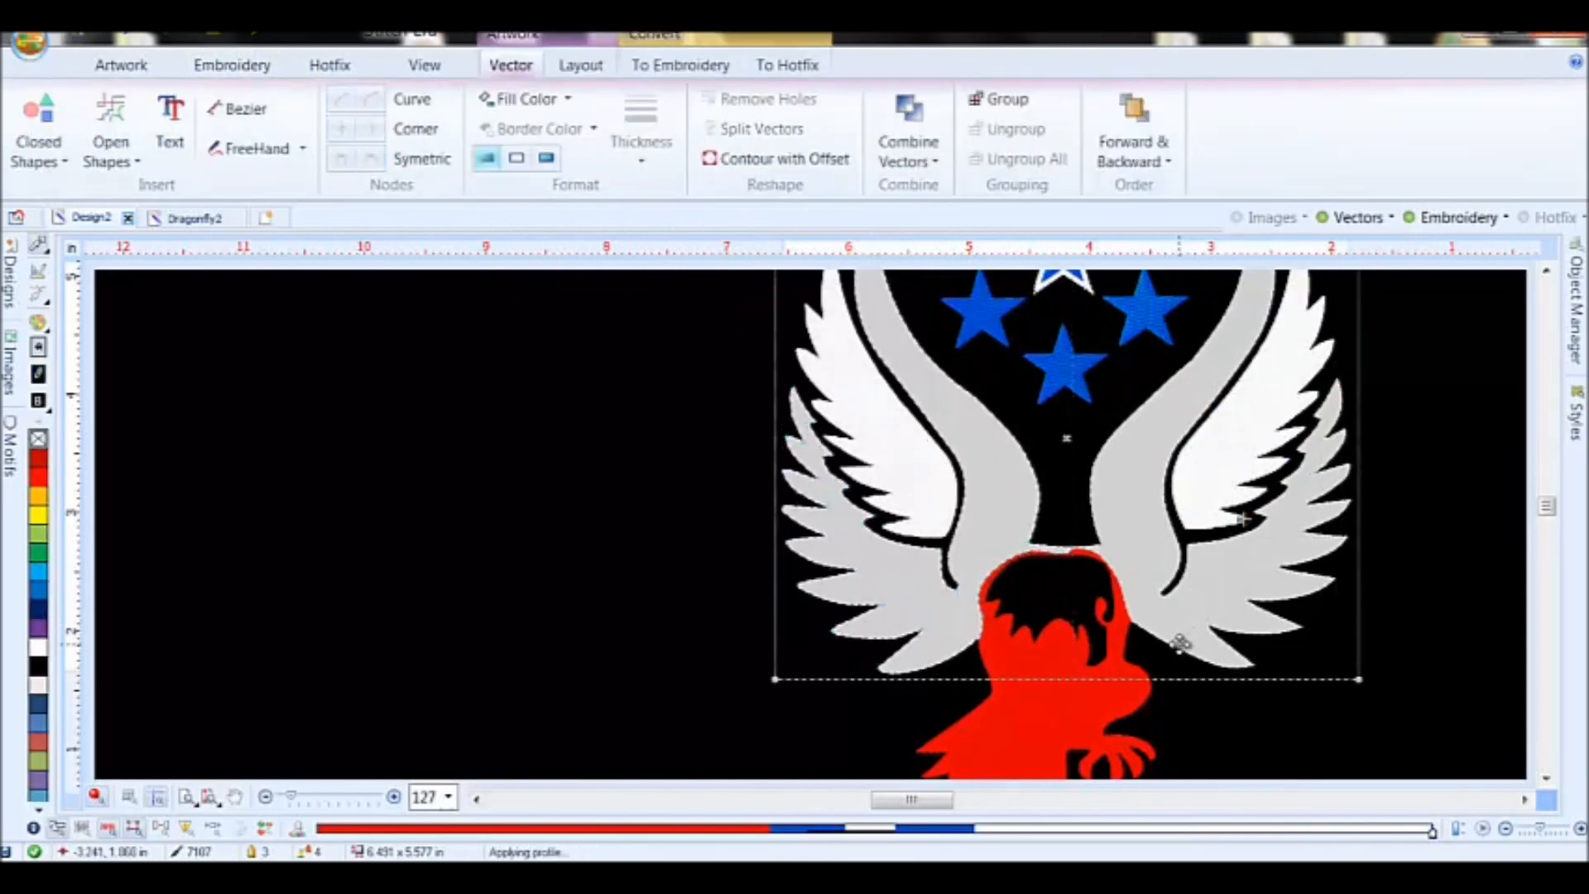
pyautogui.click(679, 66)
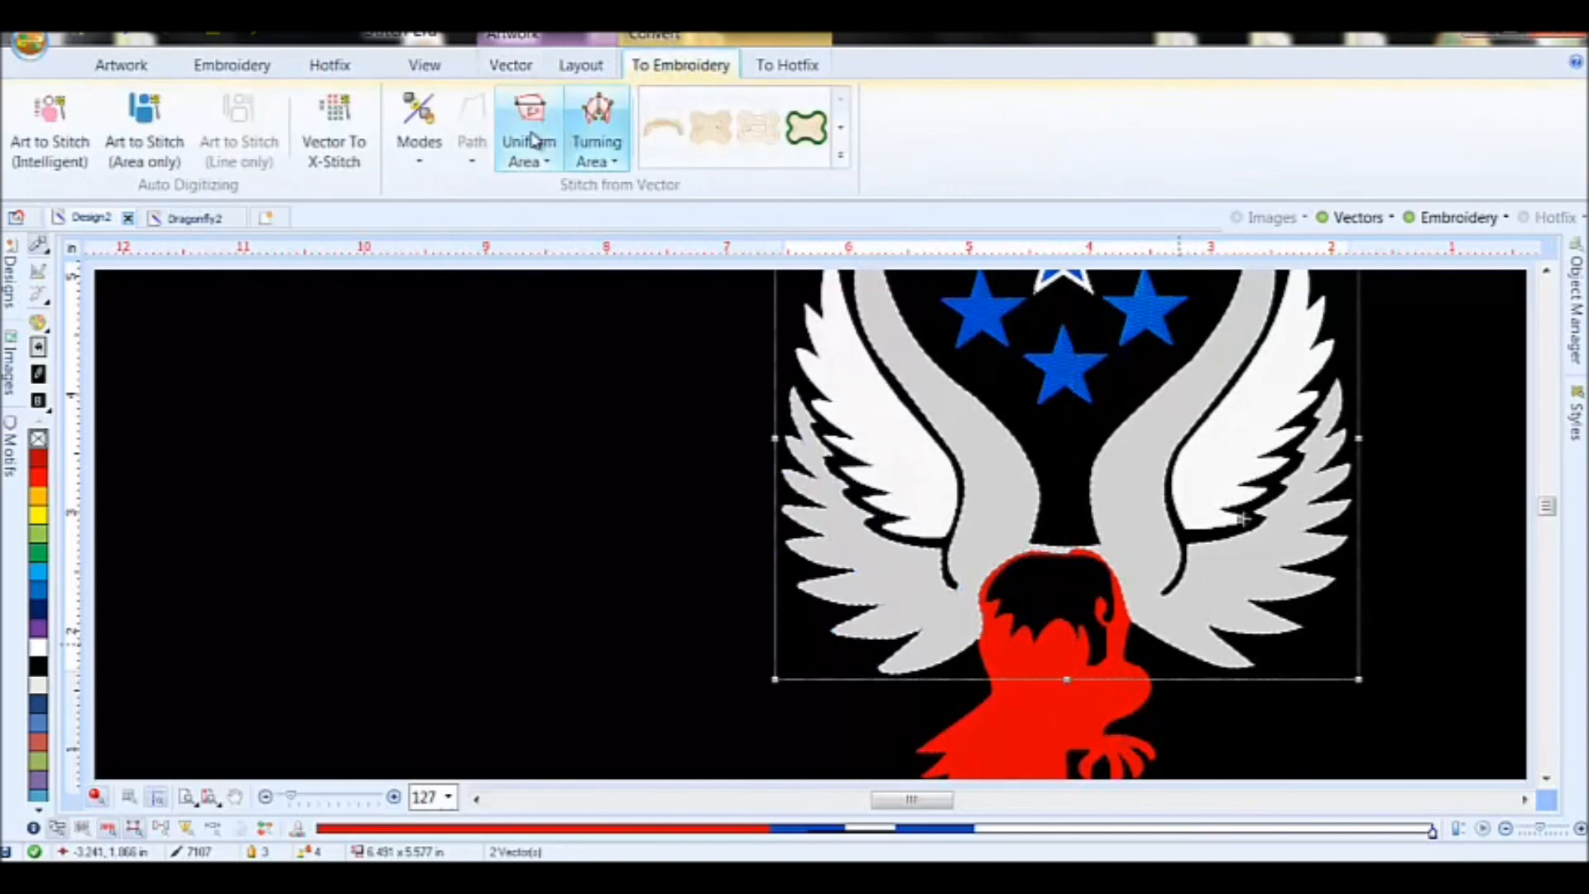
pyautogui.click(531, 147)
pyautogui.click(592, 280)
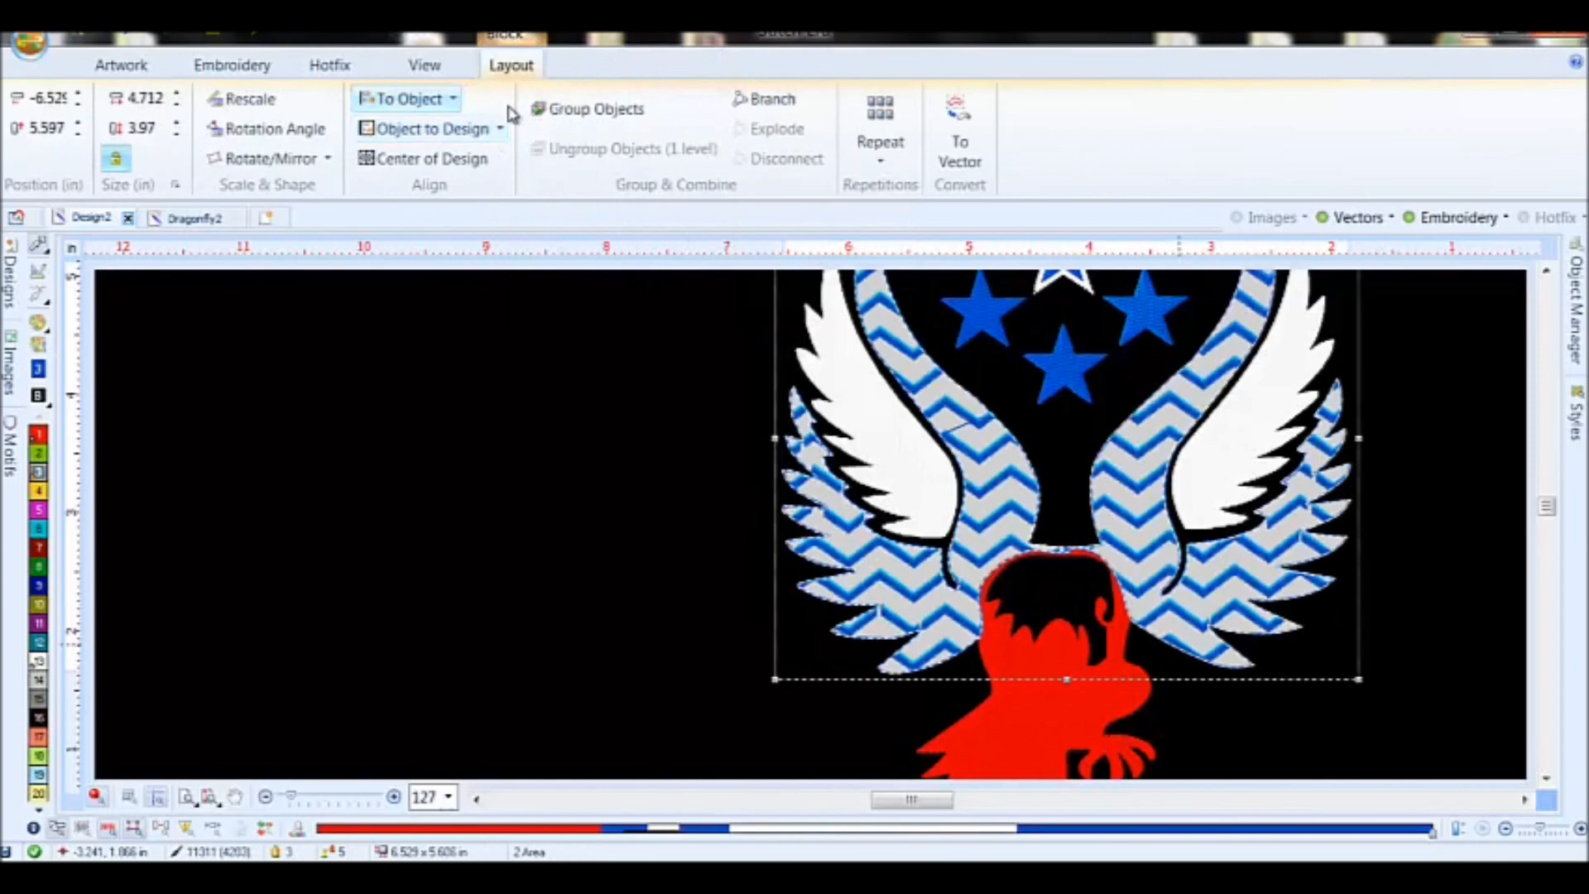
pyautogui.click(572, 456)
# - Change the left outer wing's fill to programmable stitch pattern PS1-0015, listing only the included components
pyautogui.doubleClick(851, 558)
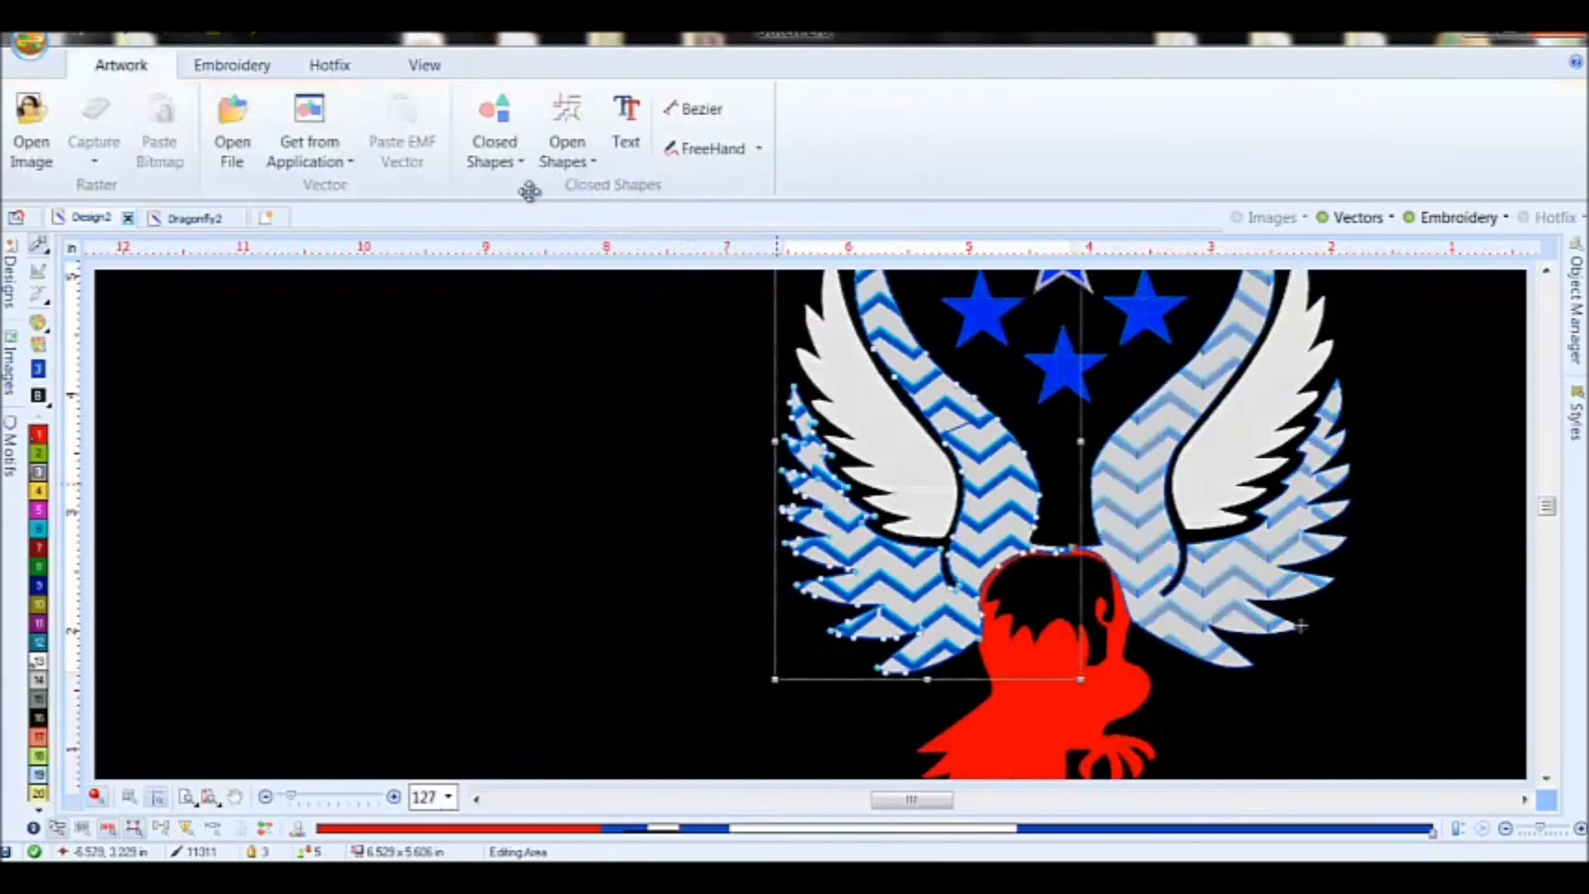
pyautogui.click(734, 129)
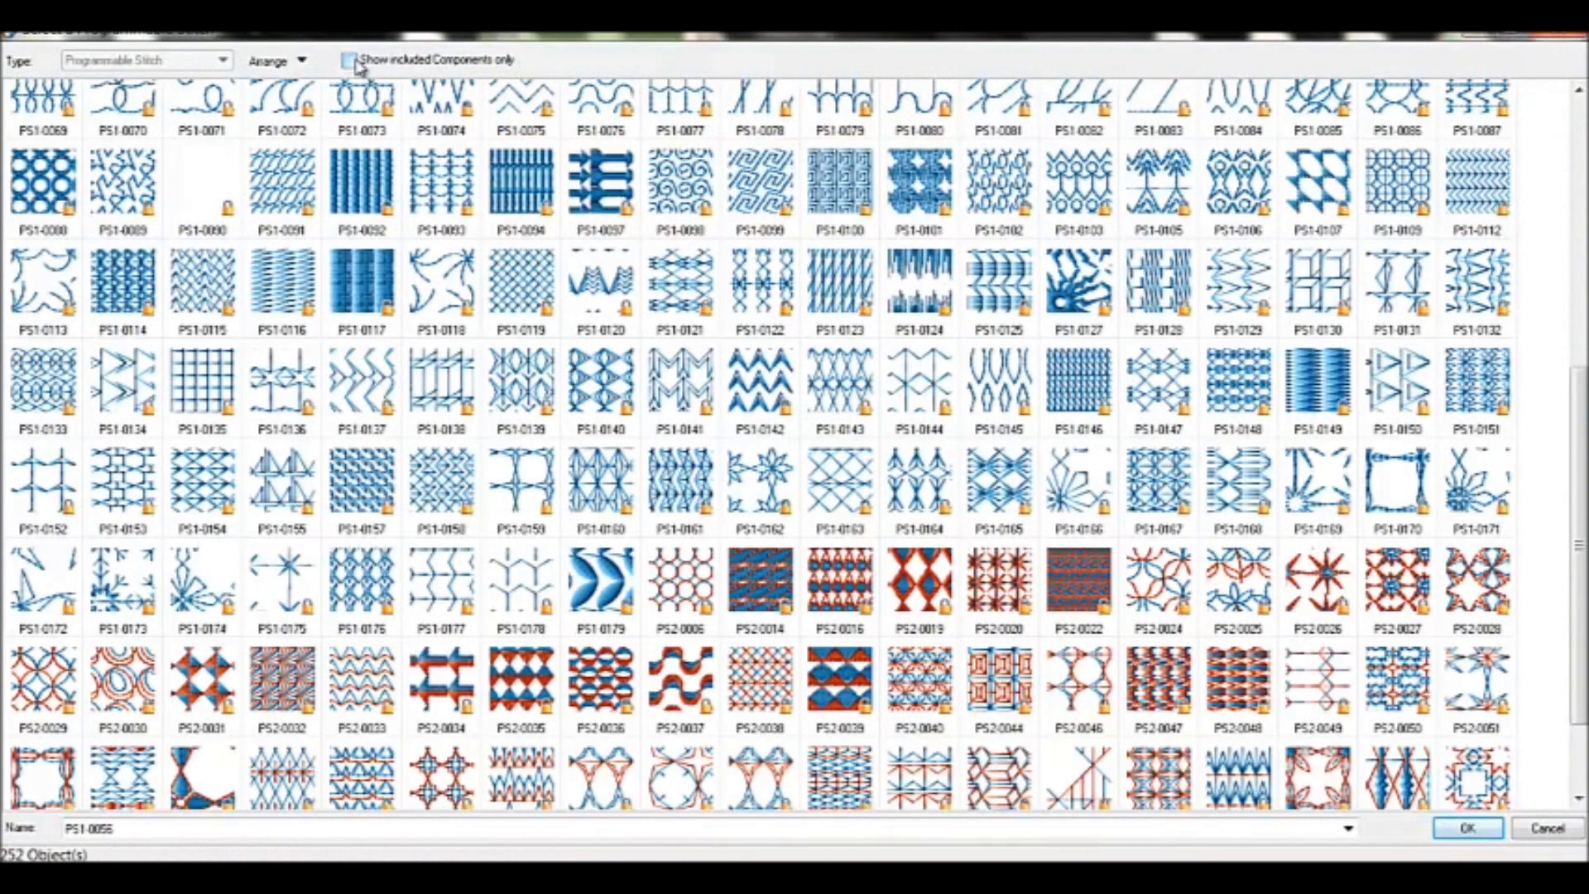
pyautogui.click(354, 62)
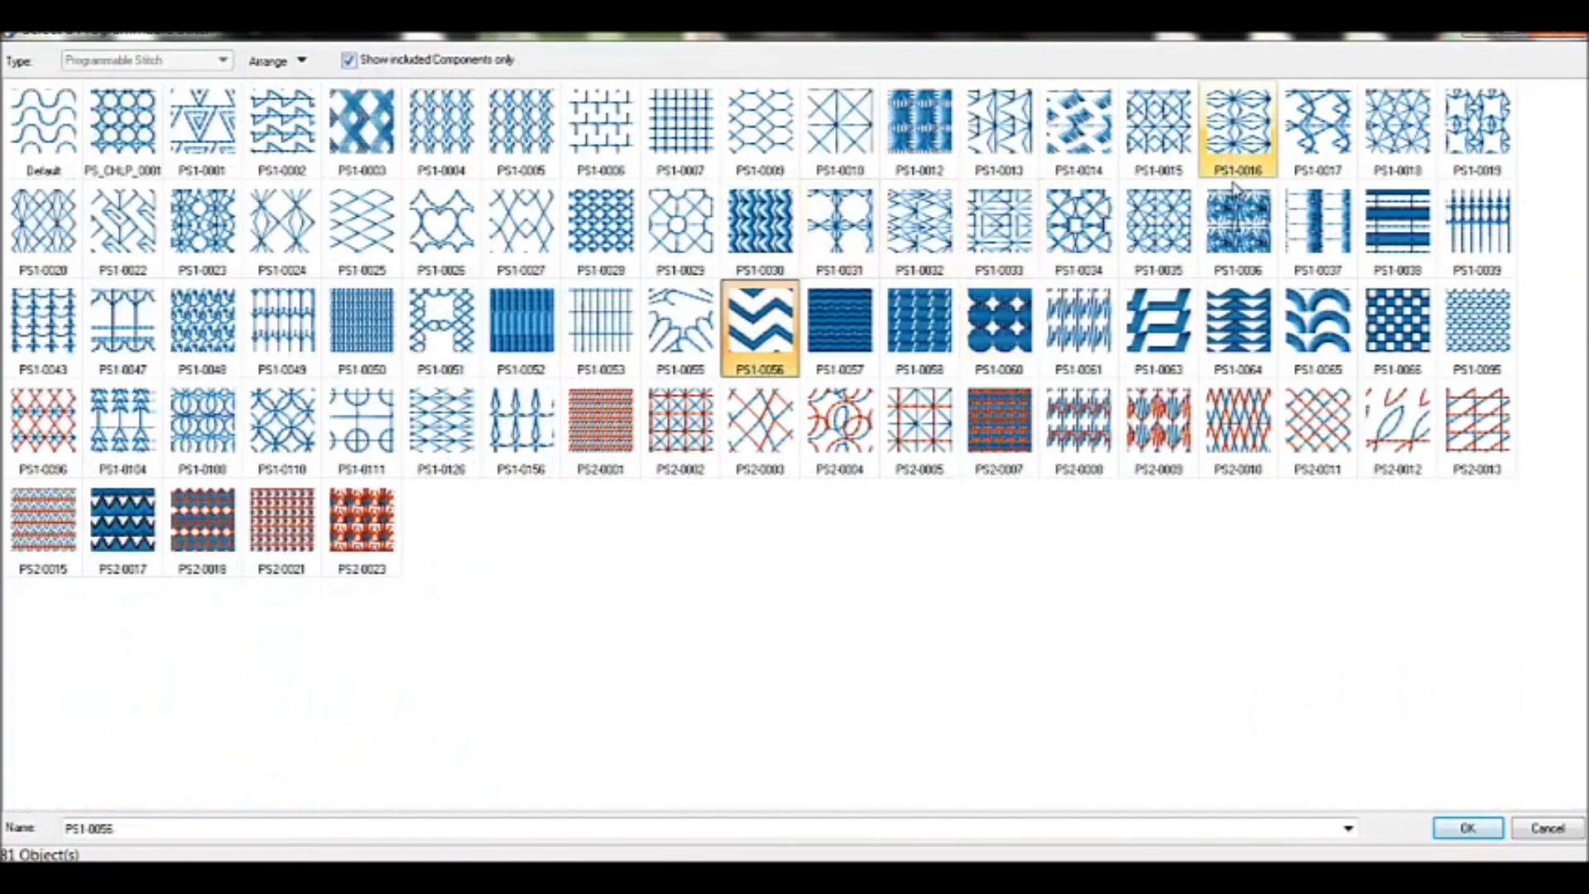
pyautogui.click(1162, 131)
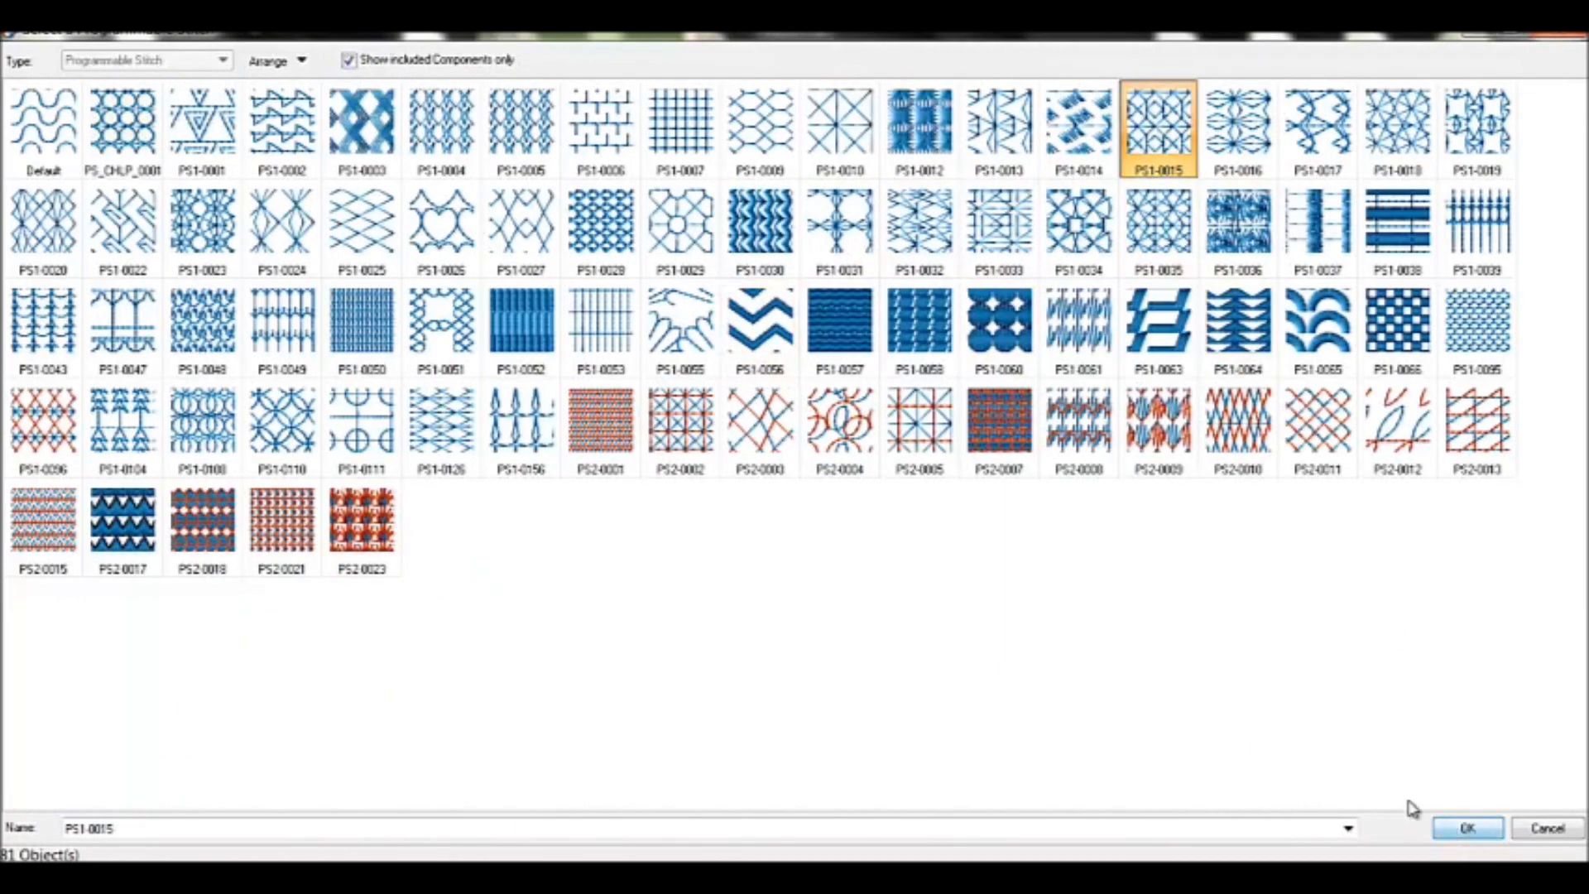
pyautogui.press('Return')
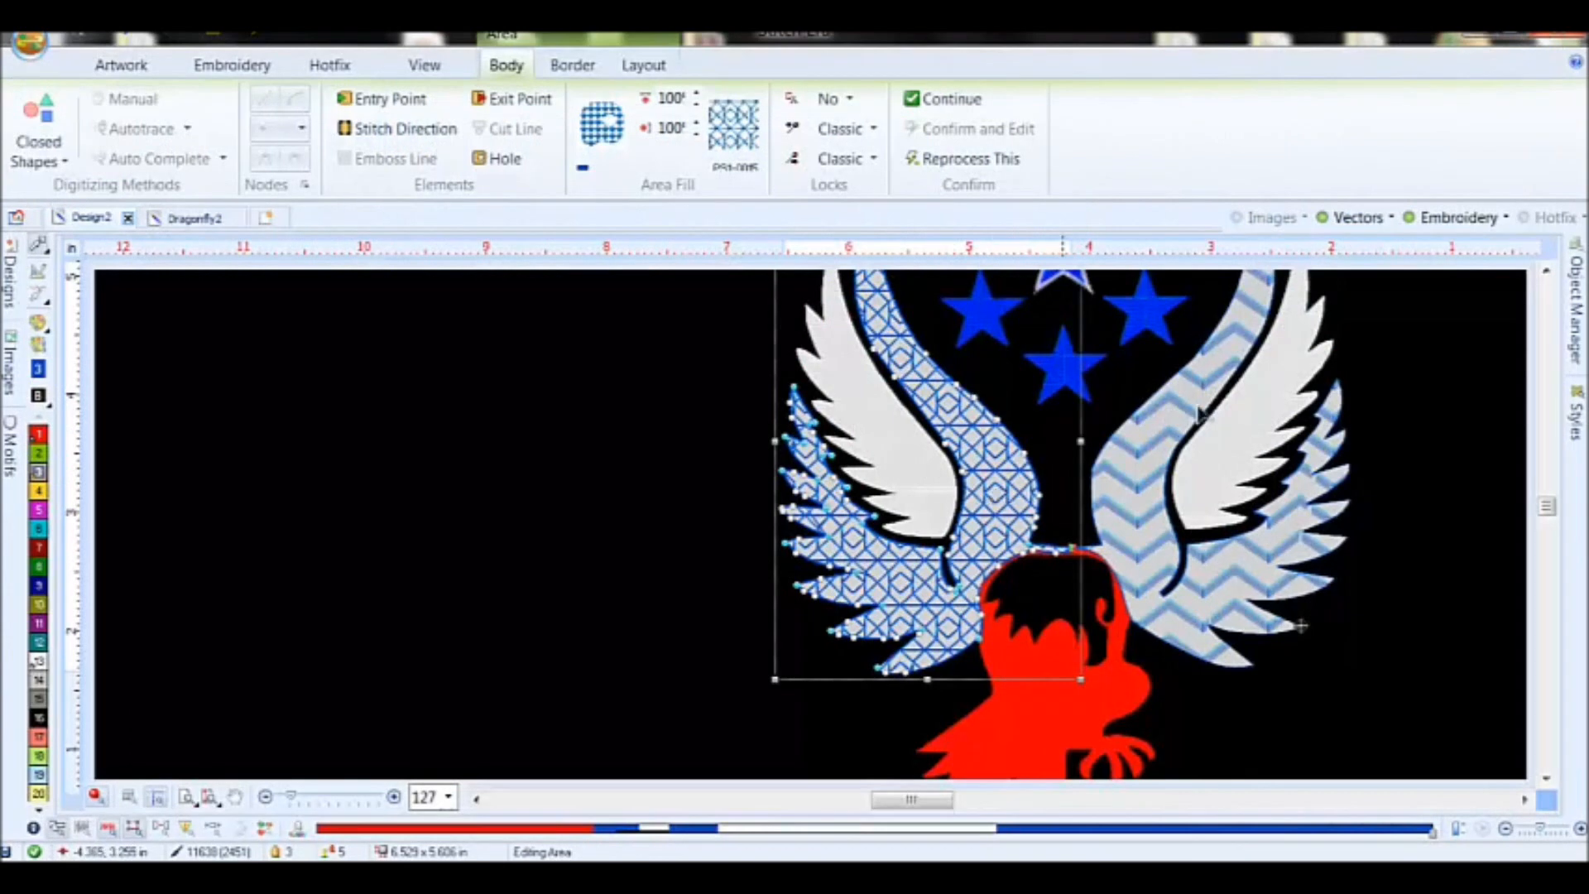
# - Hide the vectors and recolor the left outer wing's programmable stitch fill white
pyautogui.click(1356, 220)
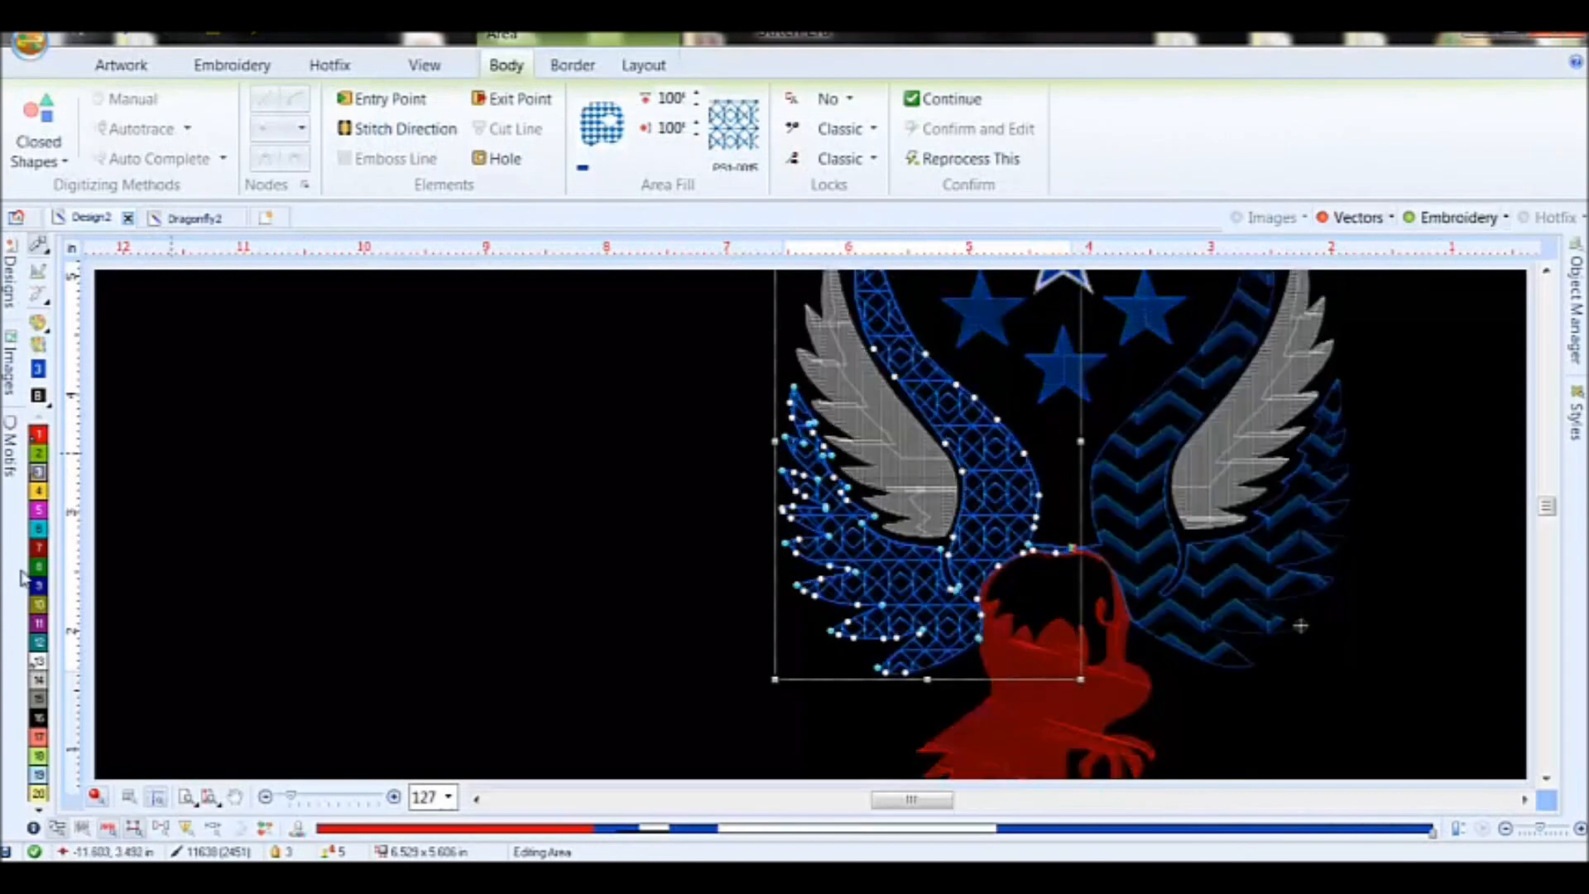
pyautogui.click(43, 678)
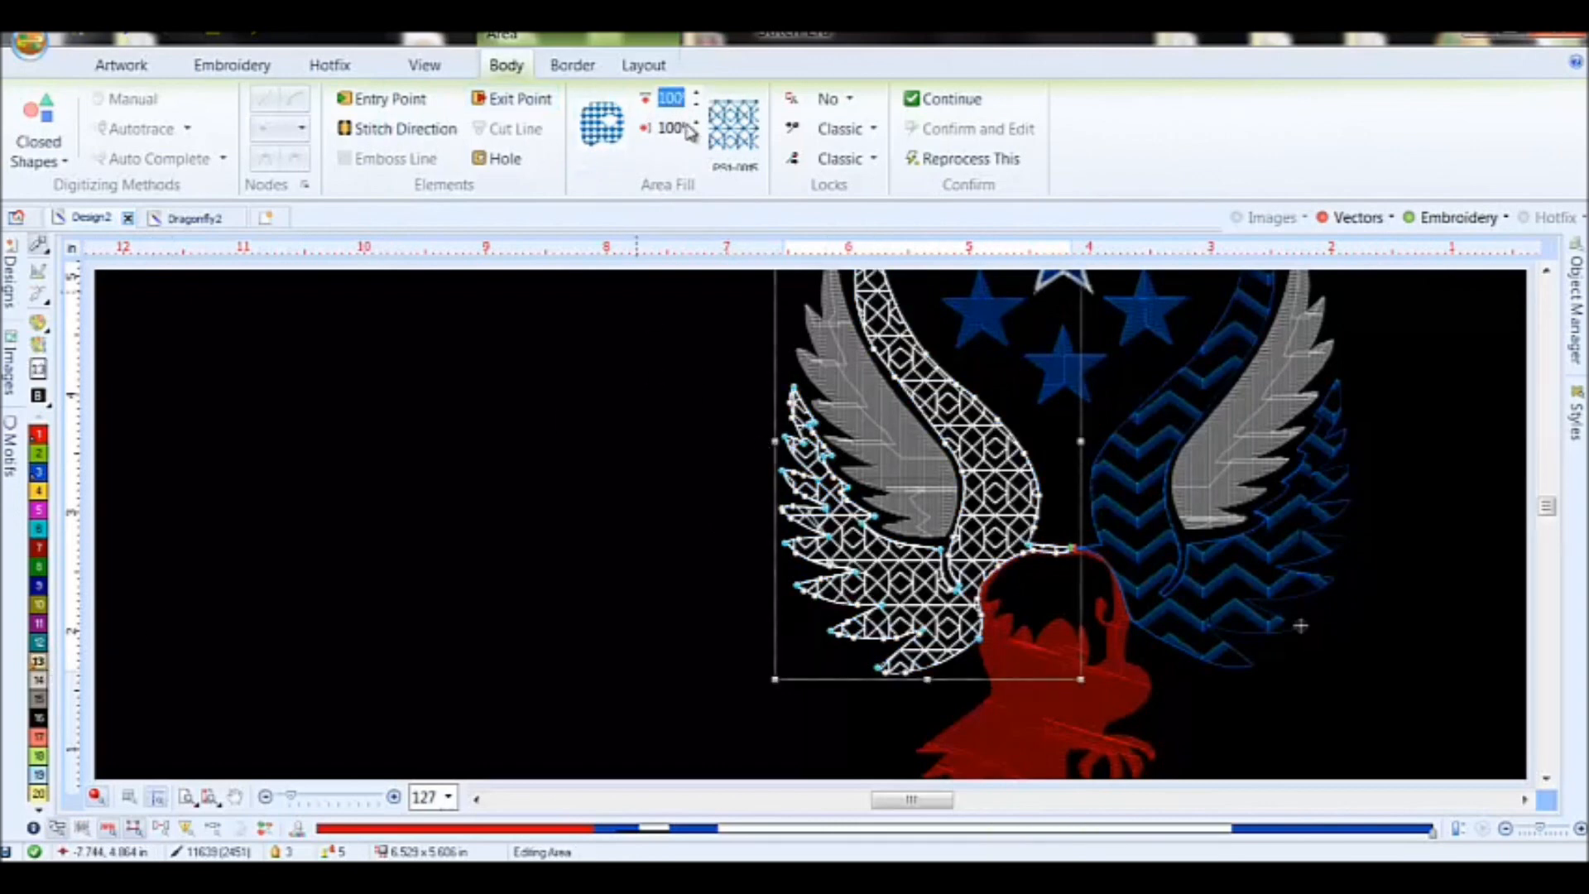
# - Scale the left outer wing's fill pattern to 55% in both directions
pyautogui.write('55')
pyautogui.press('Return')
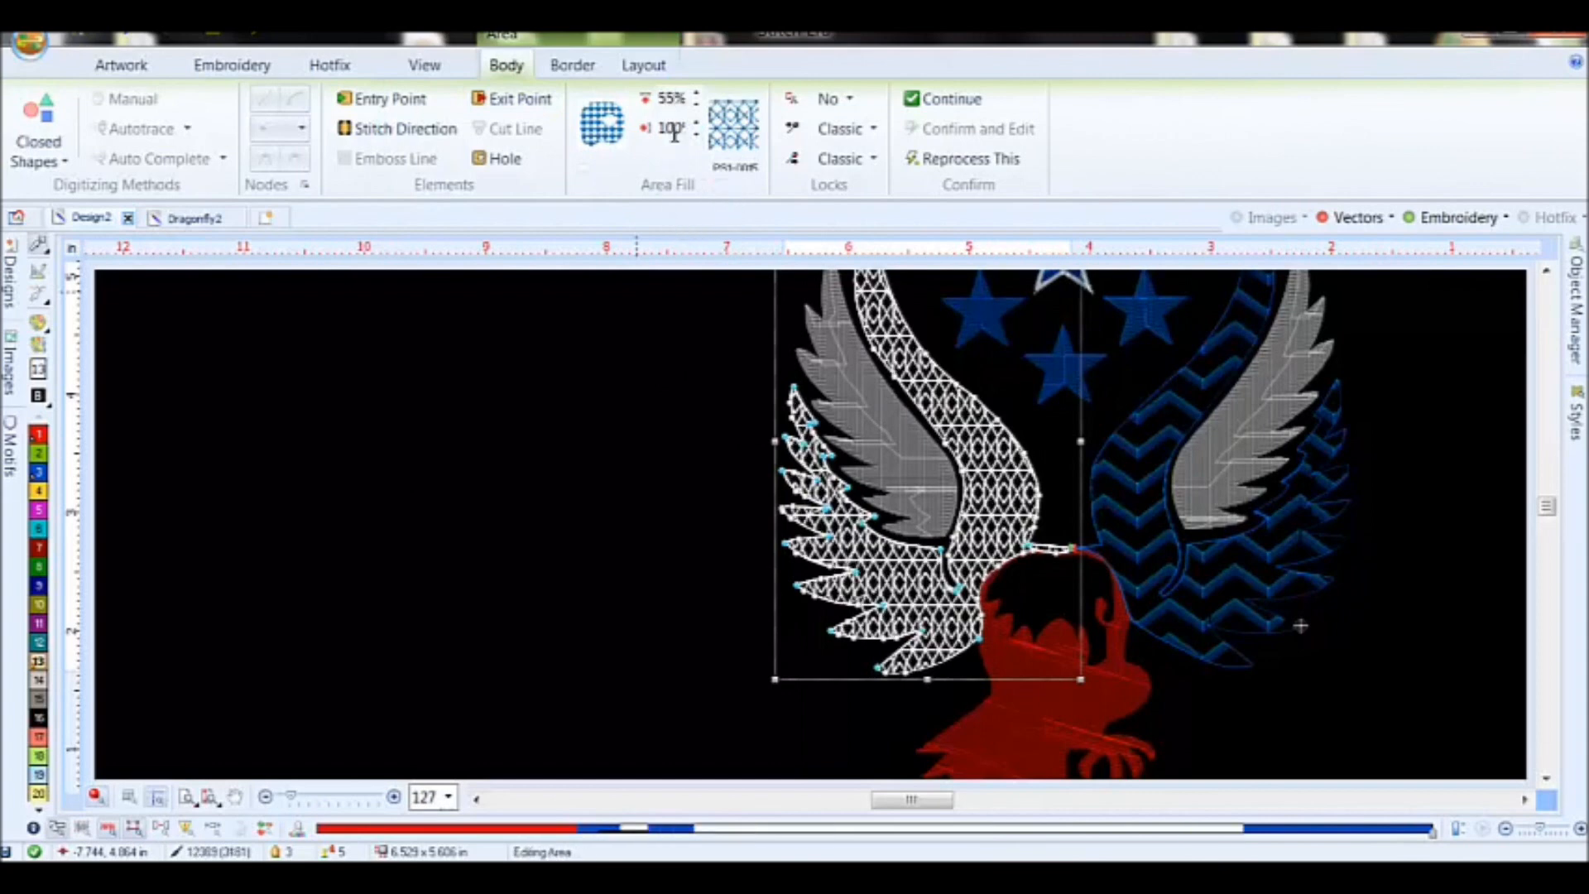
pyautogui.press('Return')
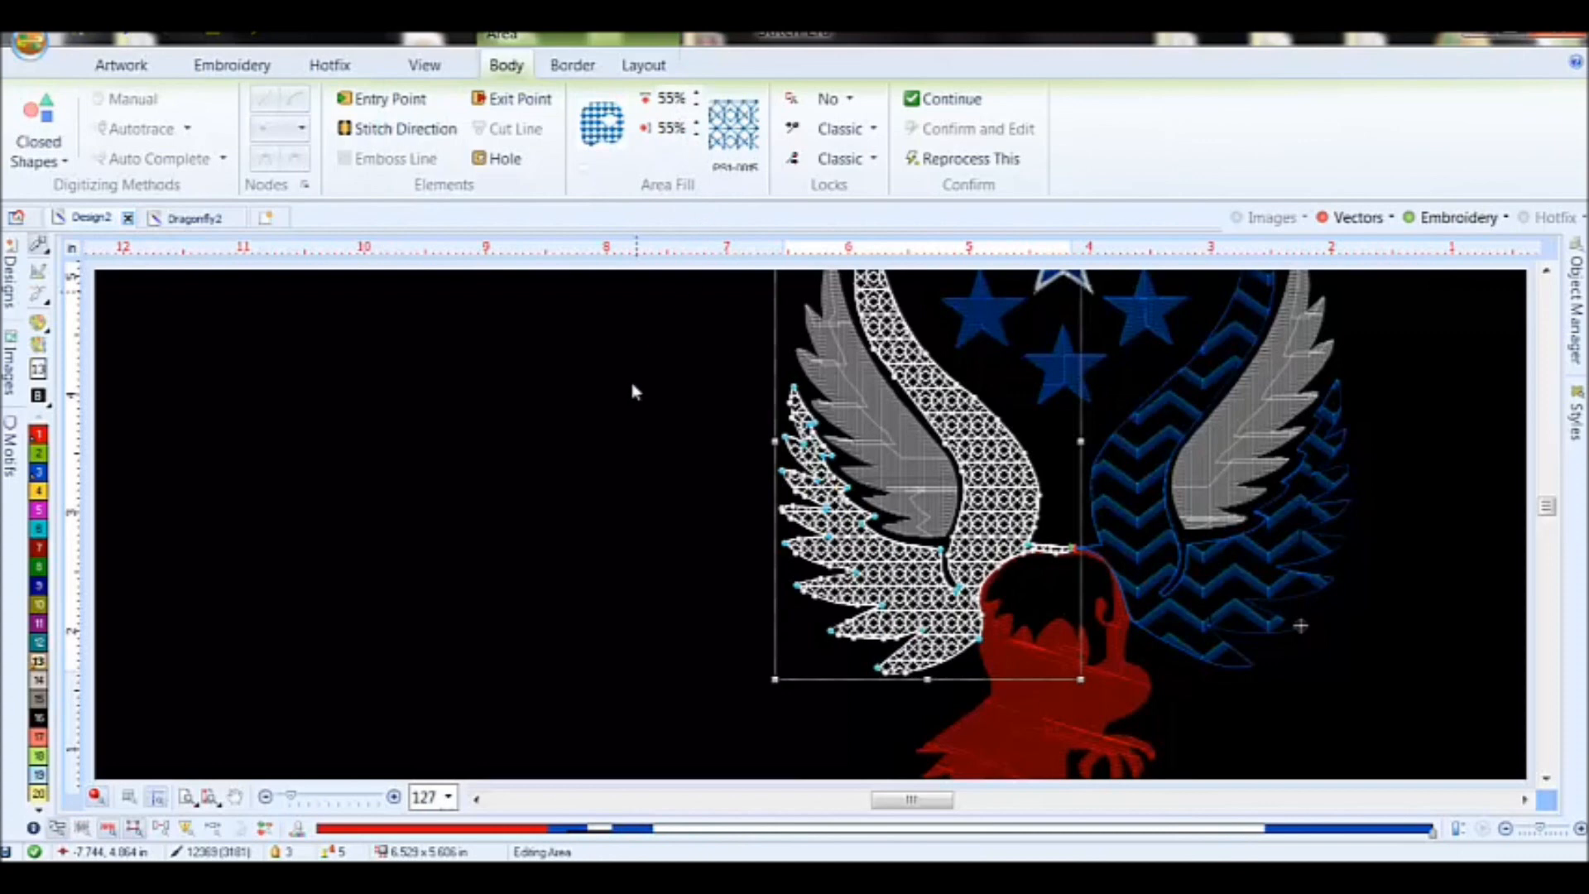
pyautogui.press('Escape')
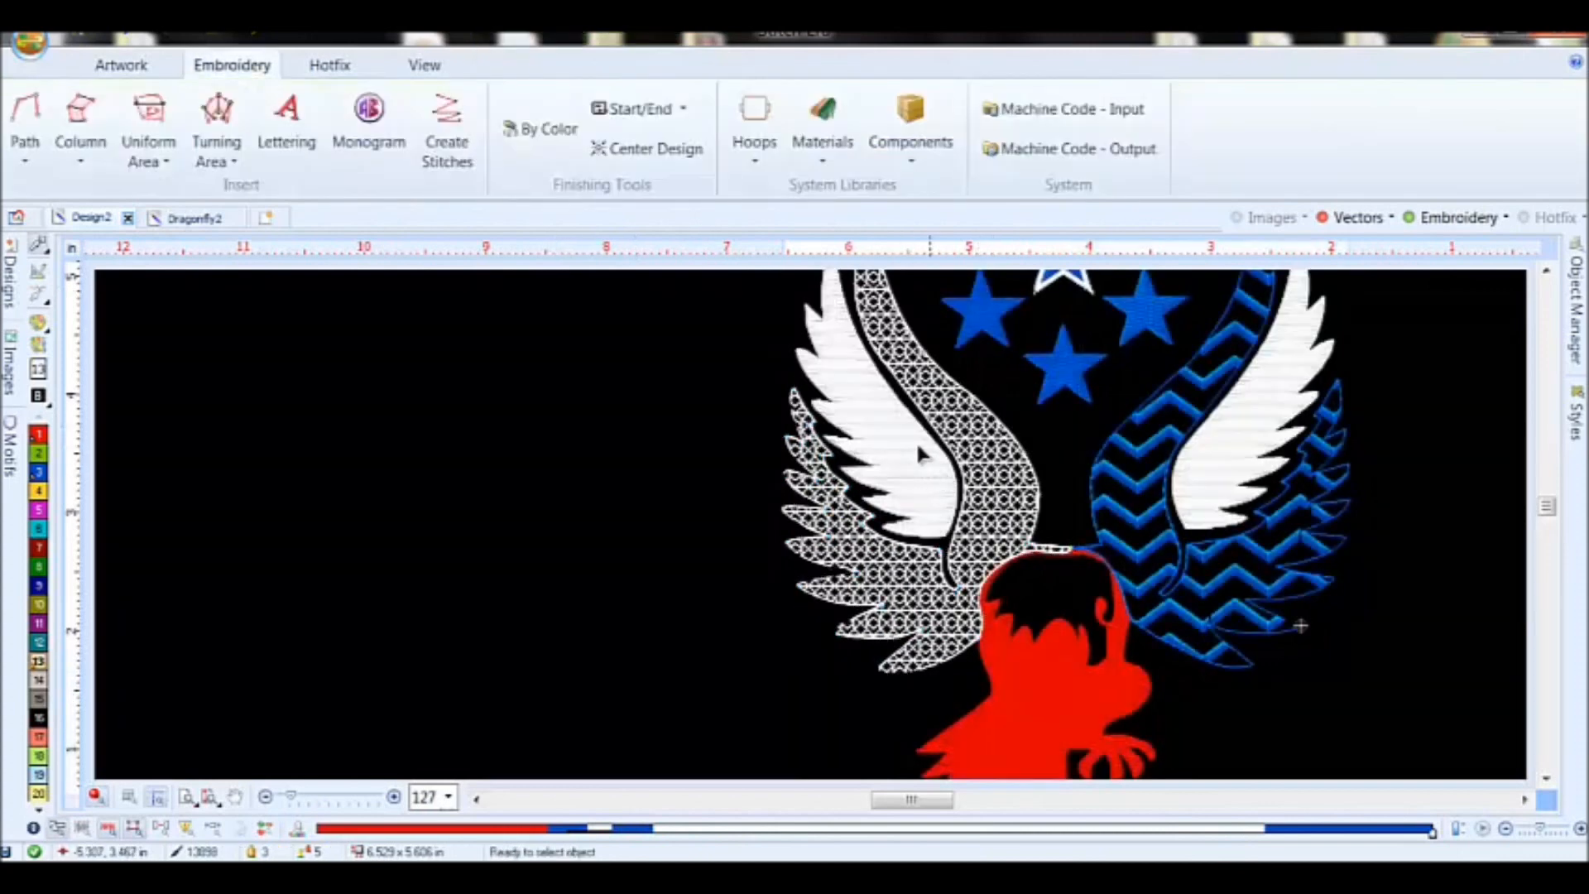
# - Change the right outer wing's fill to programmable stitch pattern PS1-0015, listing only the included components
pyautogui.click(1126, 503)
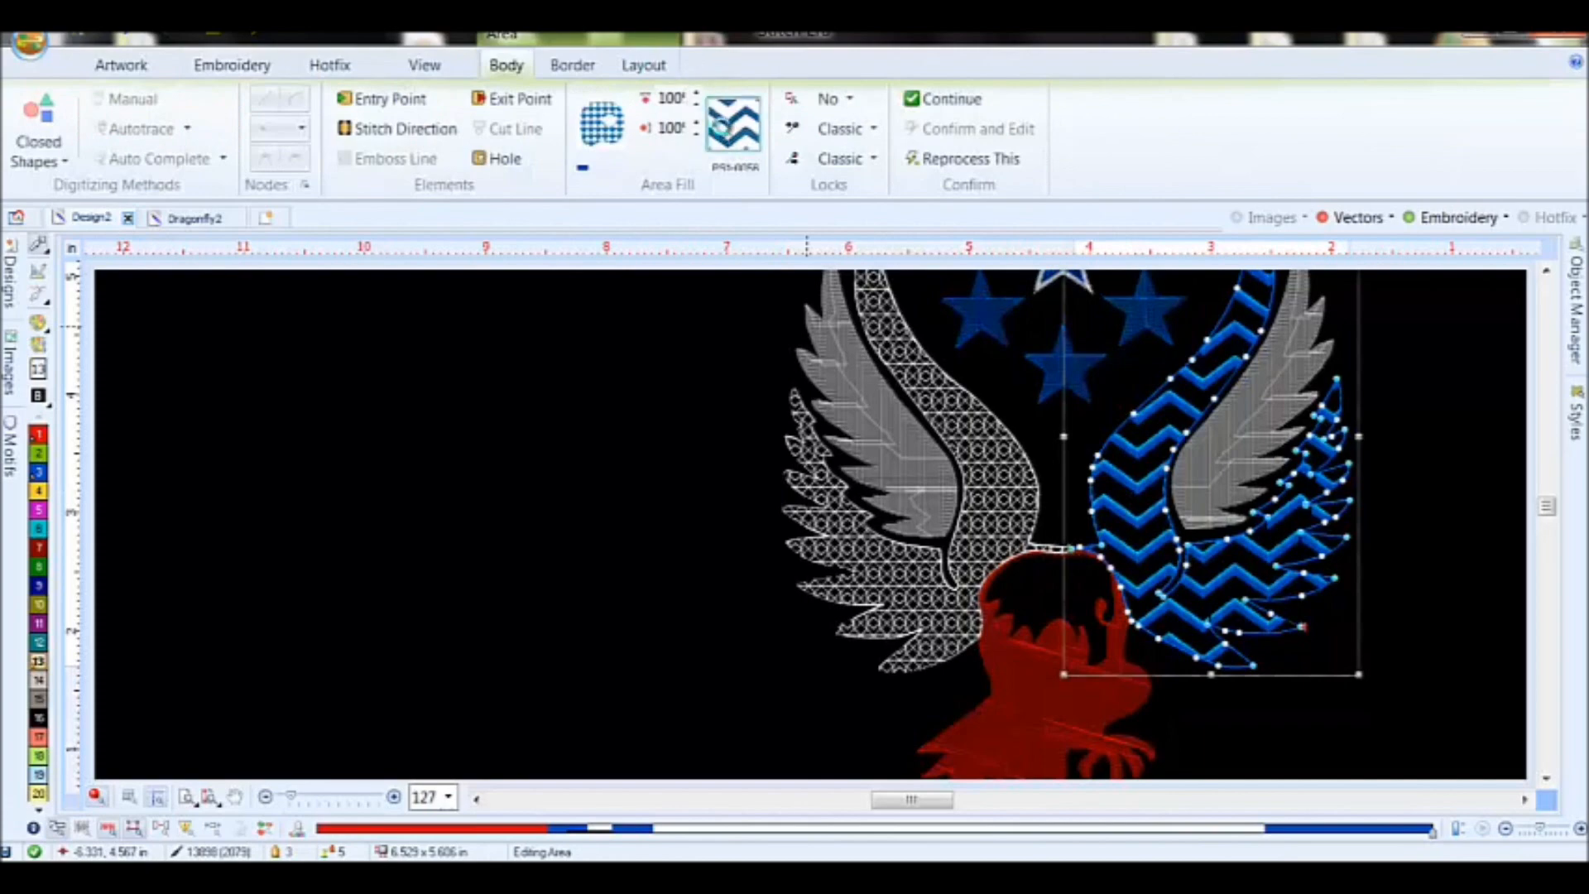
pyautogui.click(721, 127)
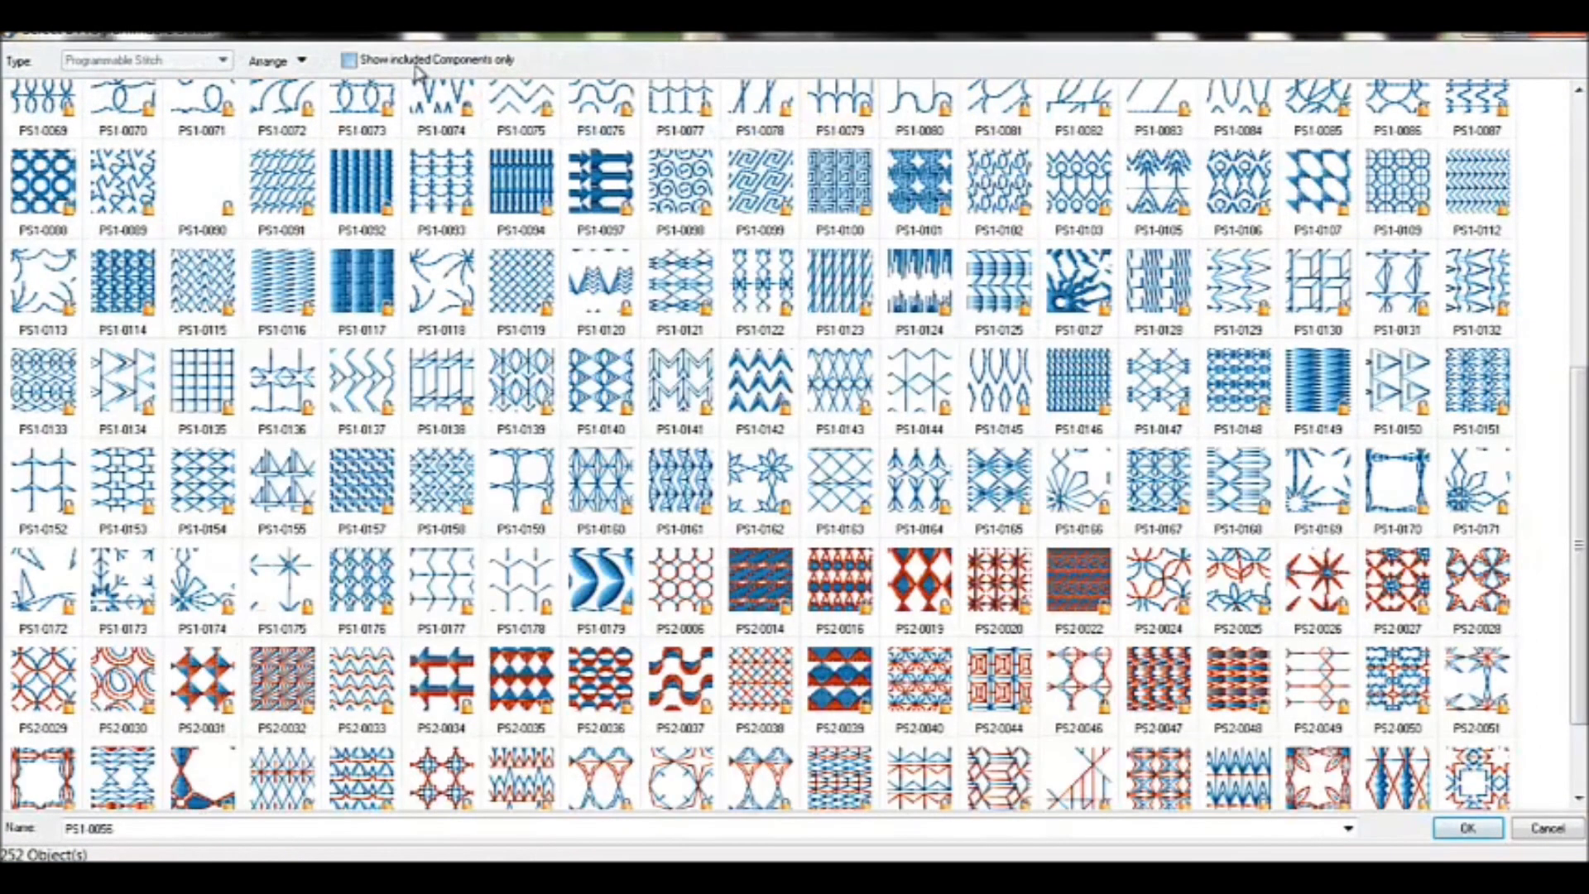
pyautogui.click(348, 59)
pyautogui.click(1170, 126)
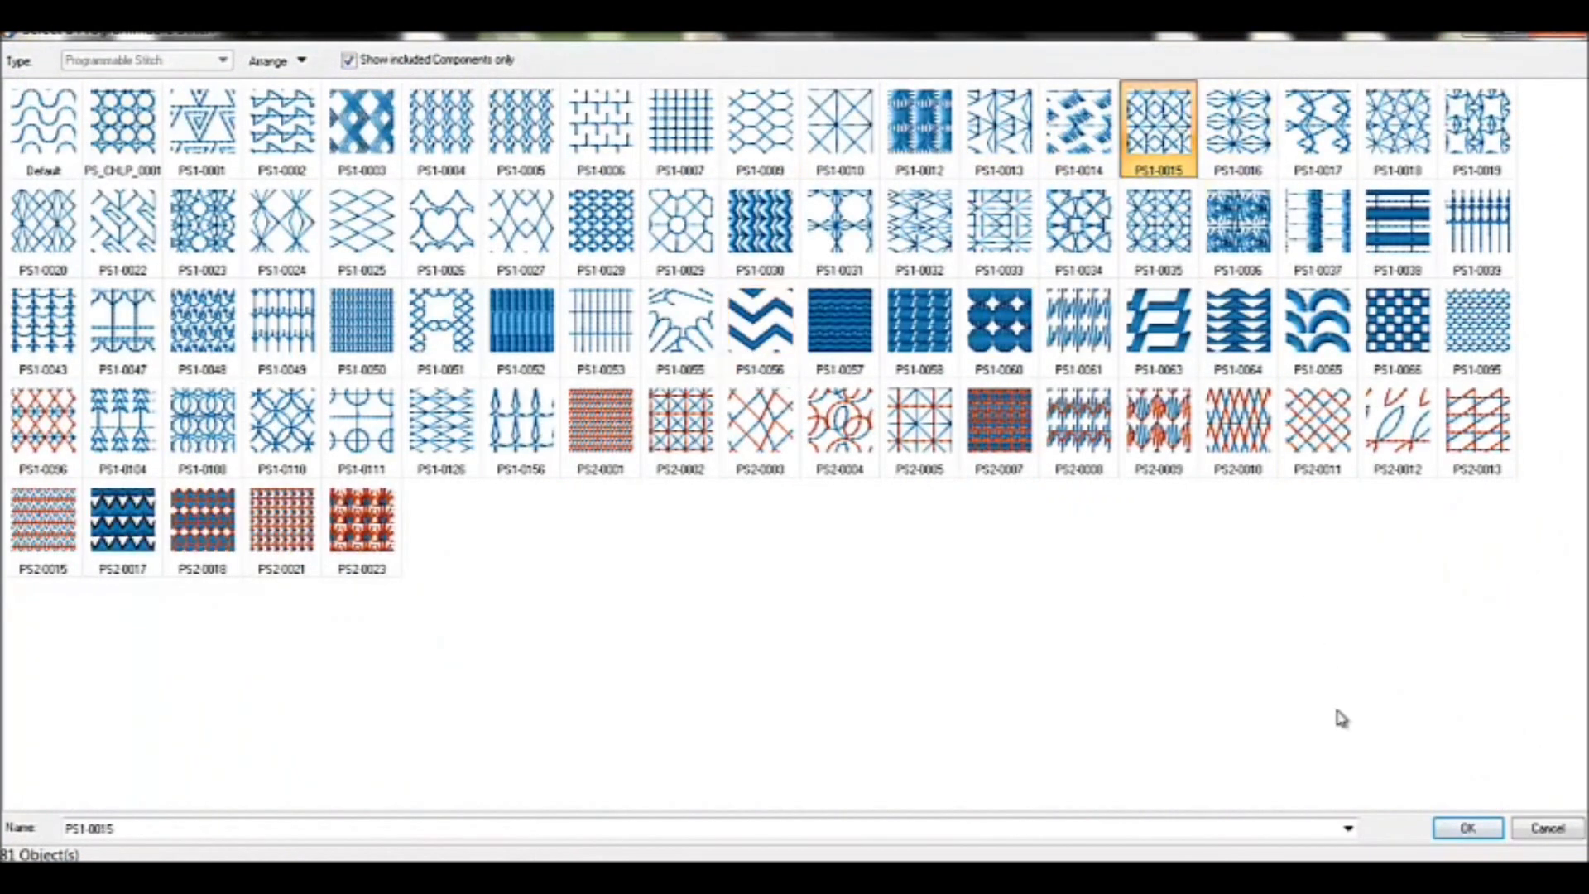
pyautogui.click(1451, 832)
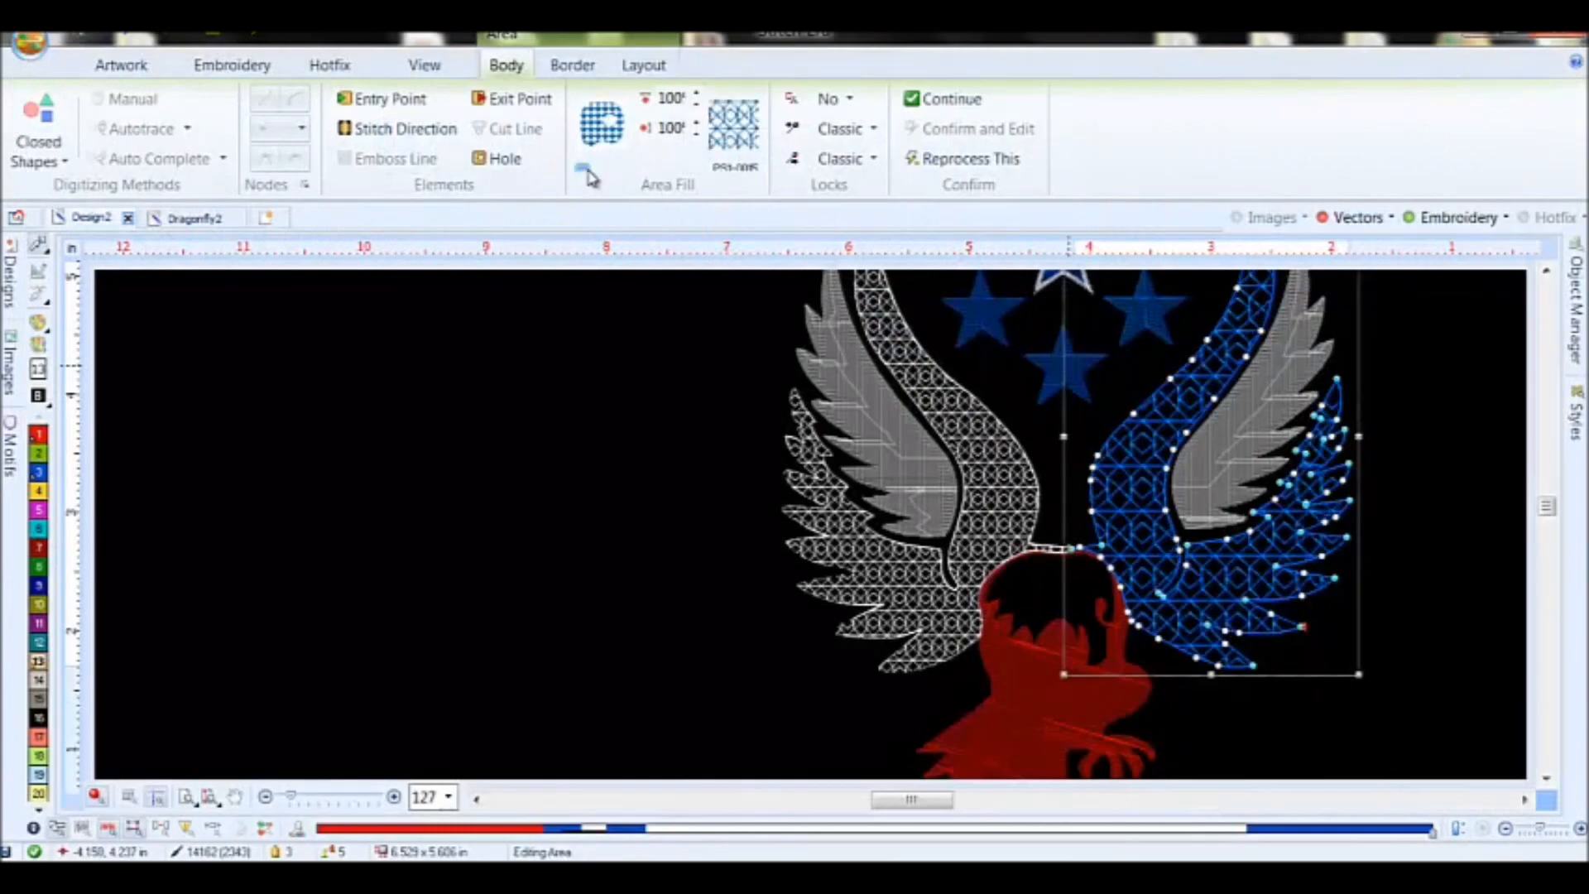
# - Color the right outer wing's fill white and scale its pattern to 65% in both directions
pyautogui.click(591, 177)
pyautogui.click(651, 213)
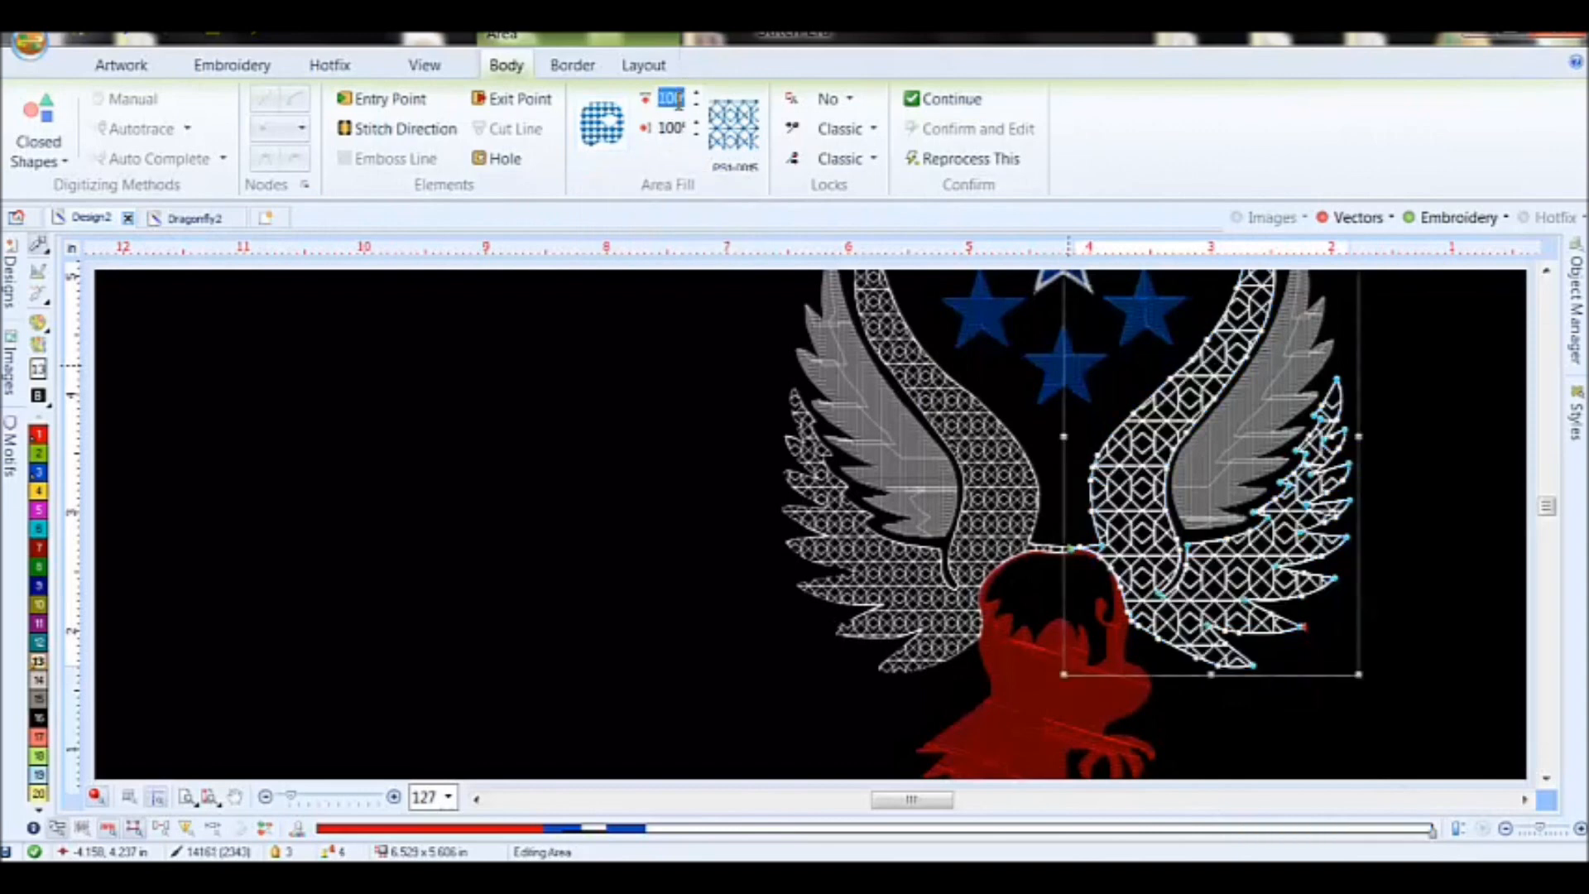
pyautogui.write('65')
pyautogui.press('Return')
pyautogui.doubleClick(672, 131)
pyautogui.write('65')
pyautogui.press('Return')
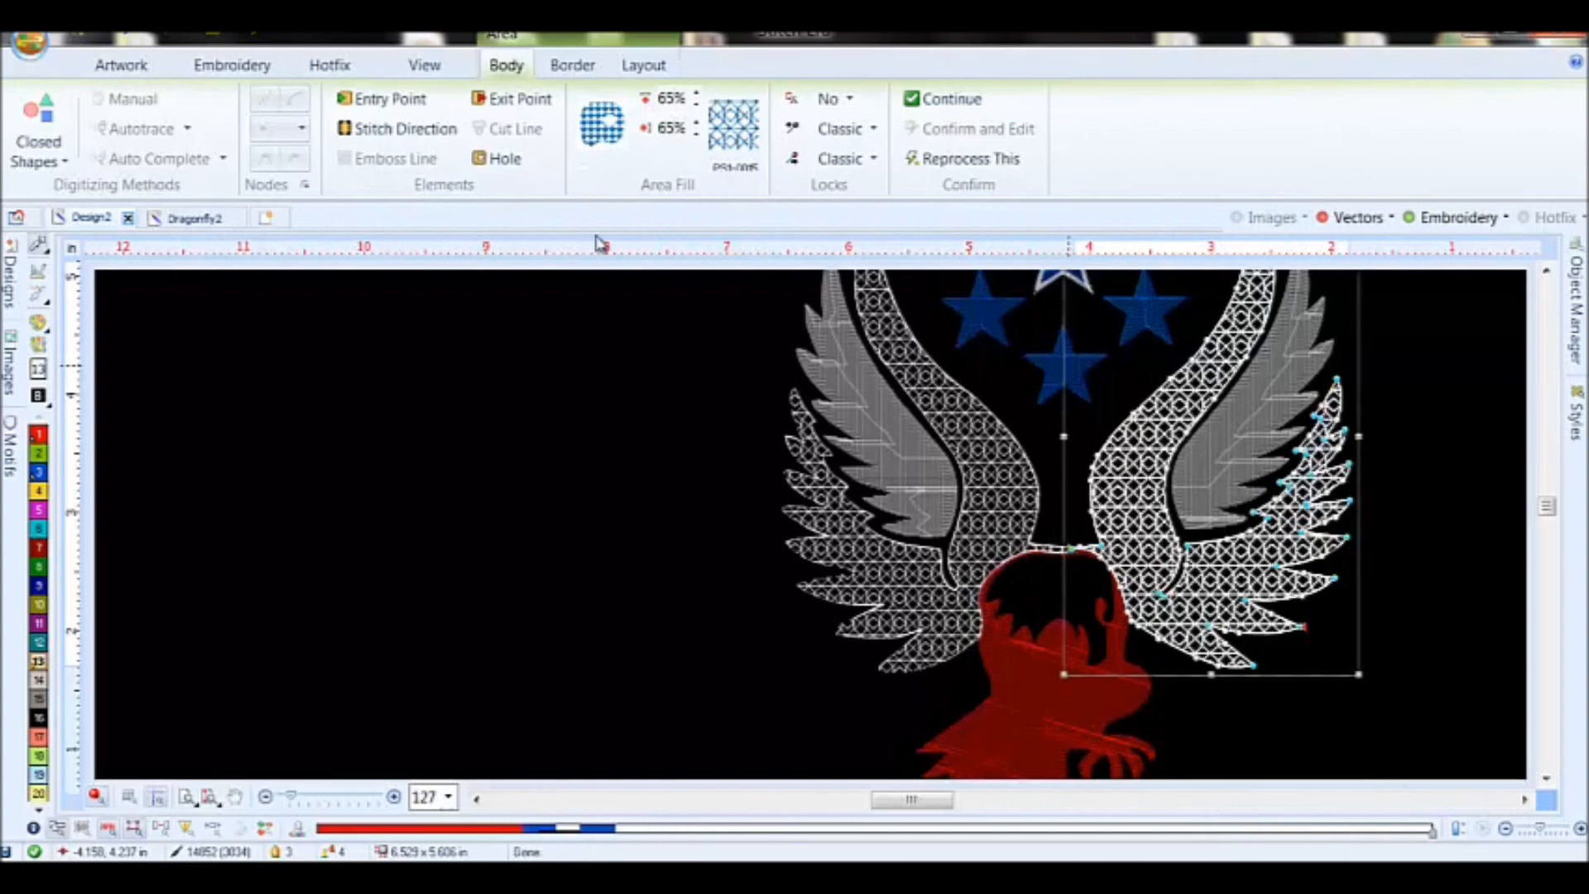
# - Add a white Zig-Zag border with a width of 12 to the right outer wing
pyautogui.click(573, 67)
pyautogui.click(30, 130)
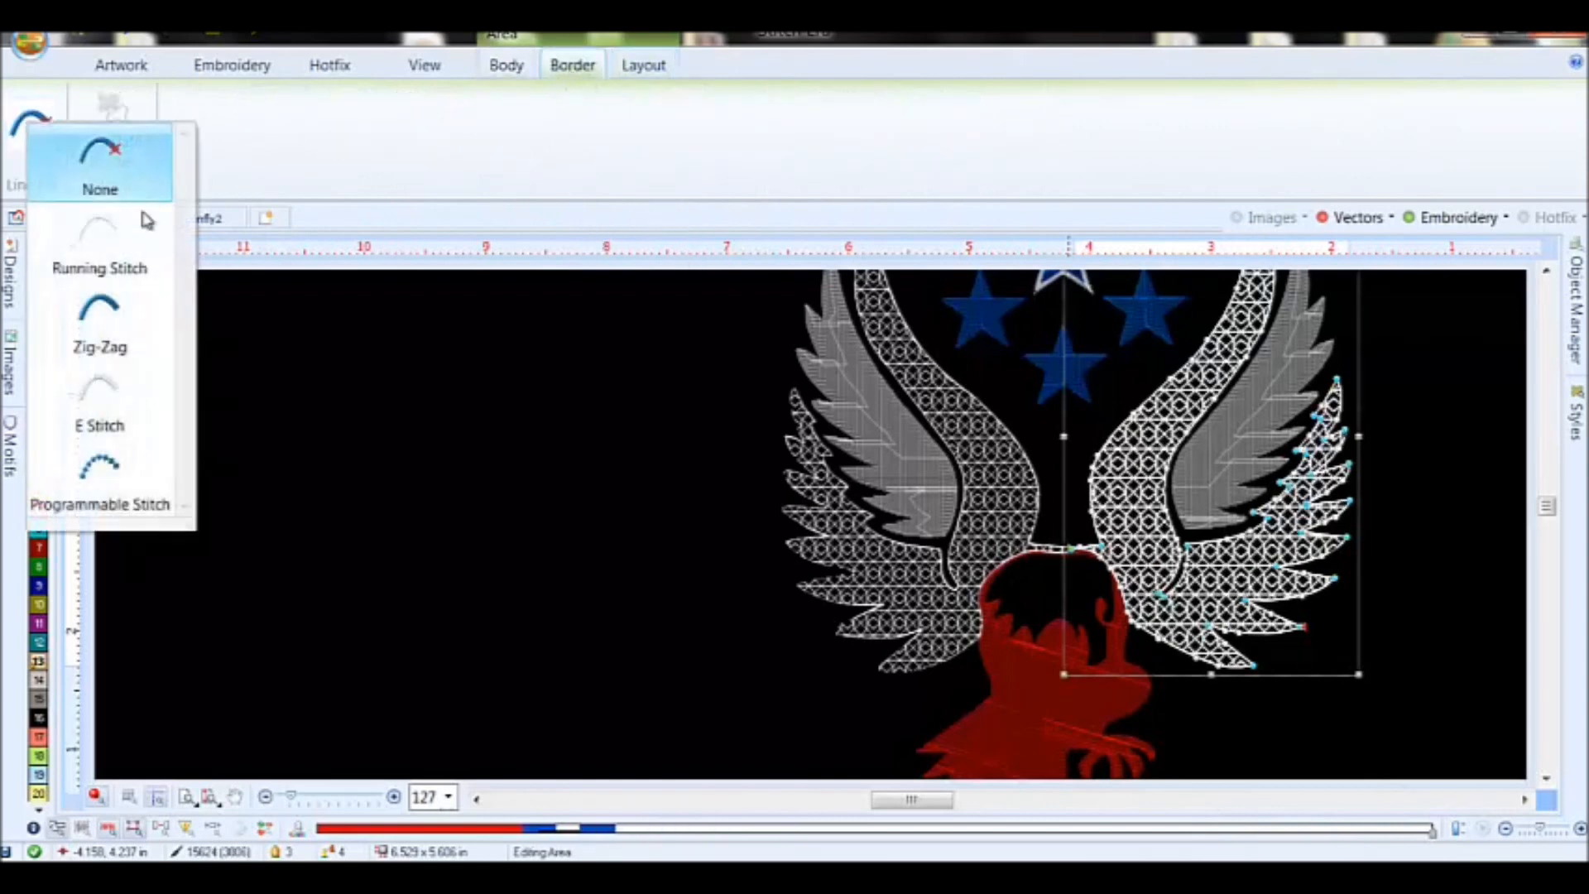
pyautogui.click(99, 304)
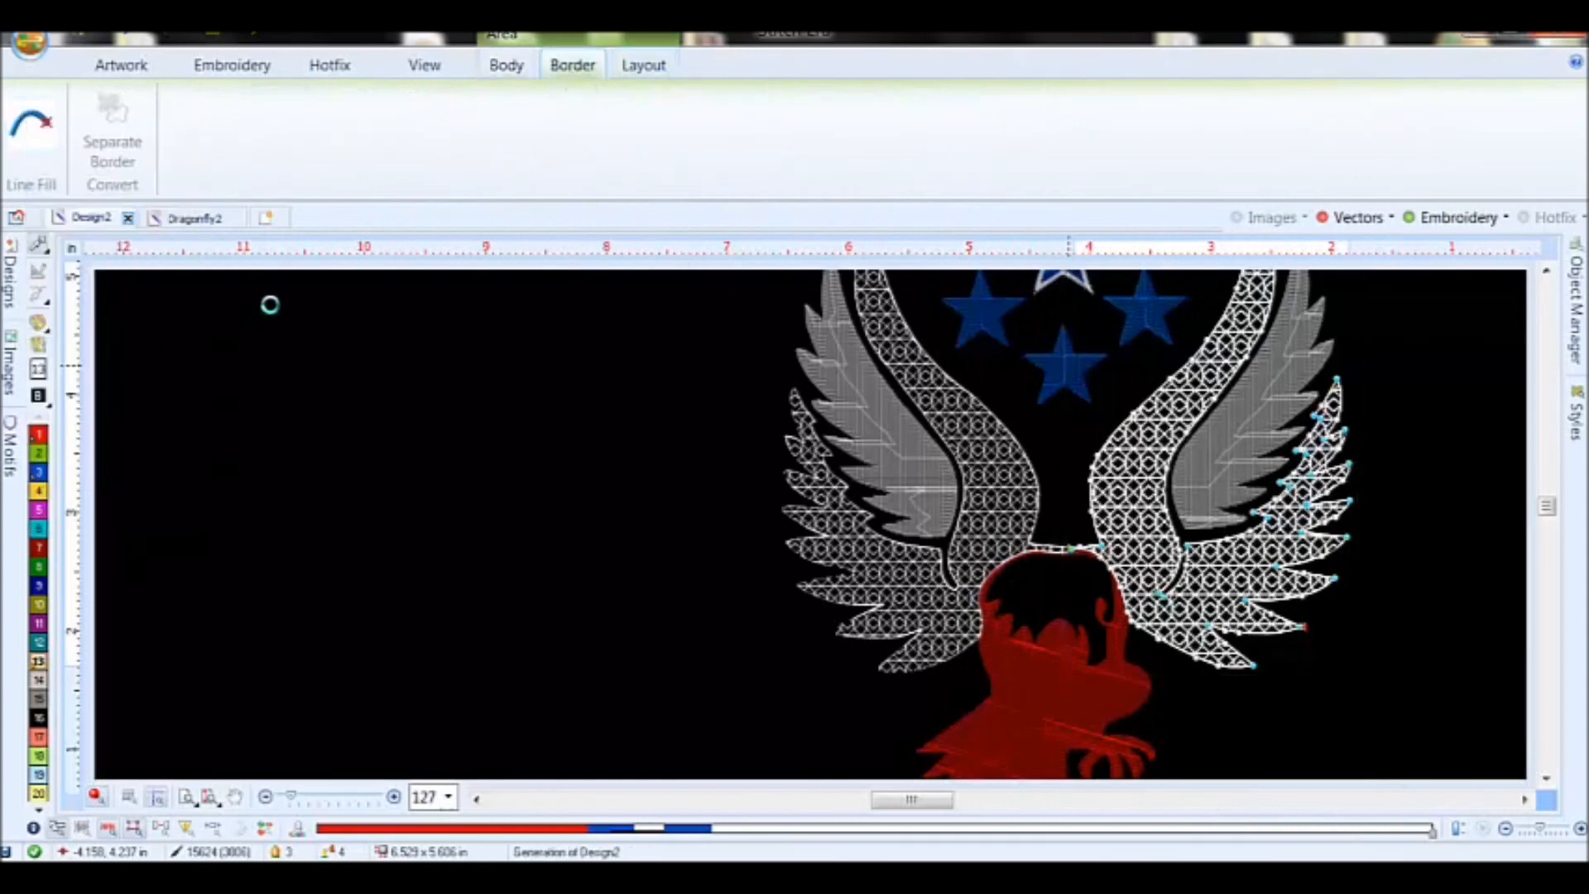
pyautogui.click(11, 174)
pyautogui.click(70, 211)
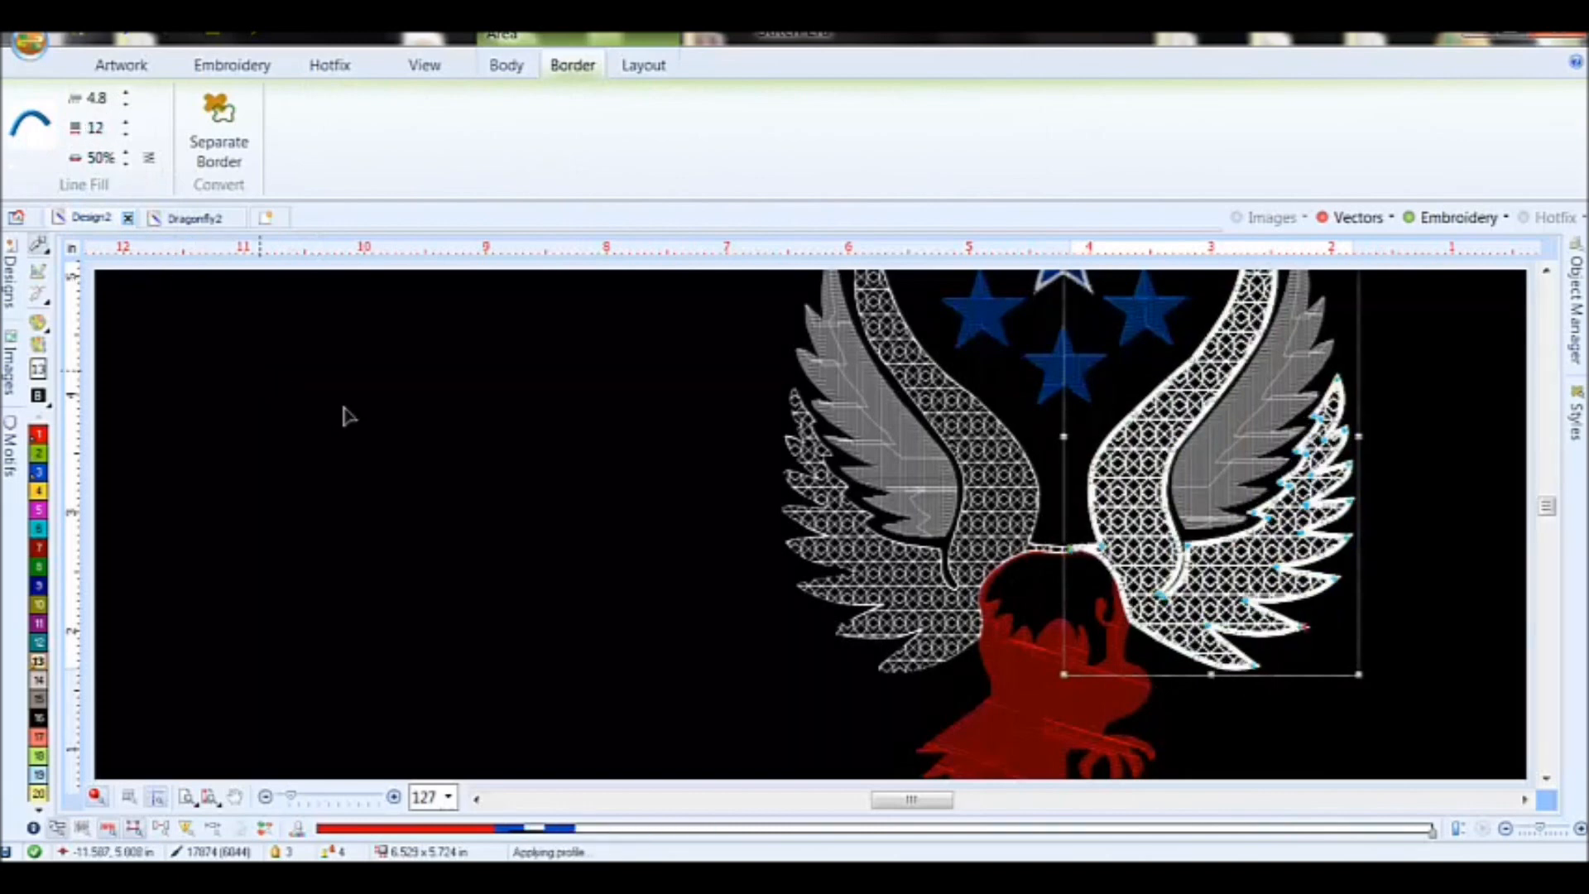
# - Add a Zig-Zag border with a width of 12 to the left outer wing and color it white
pyautogui.click(977, 447)
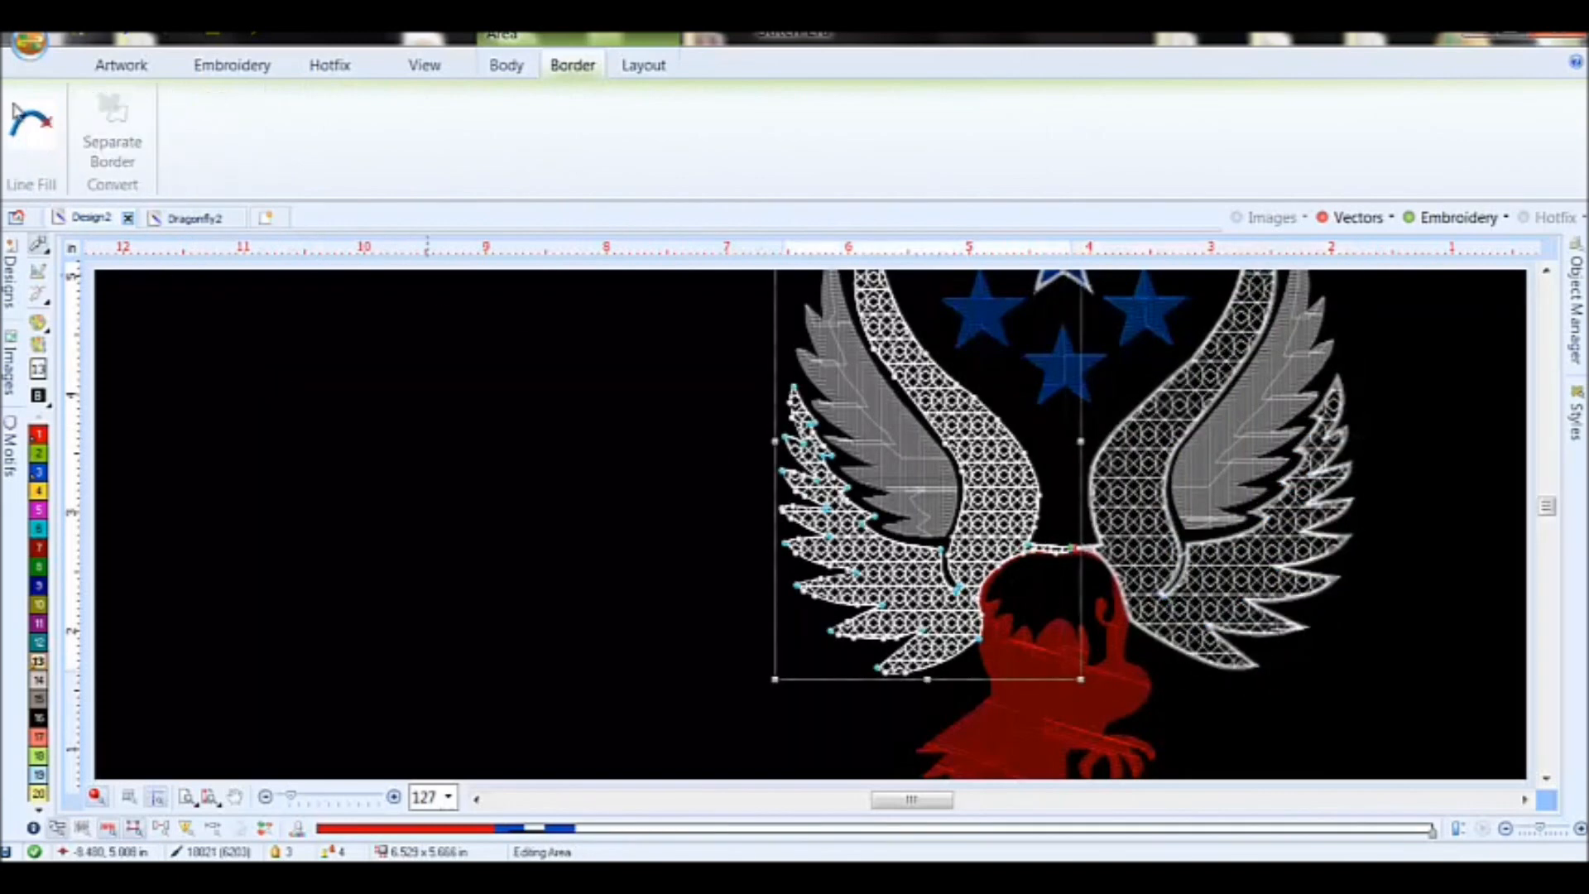
pyautogui.click(32, 132)
pyautogui.click(93, 321)
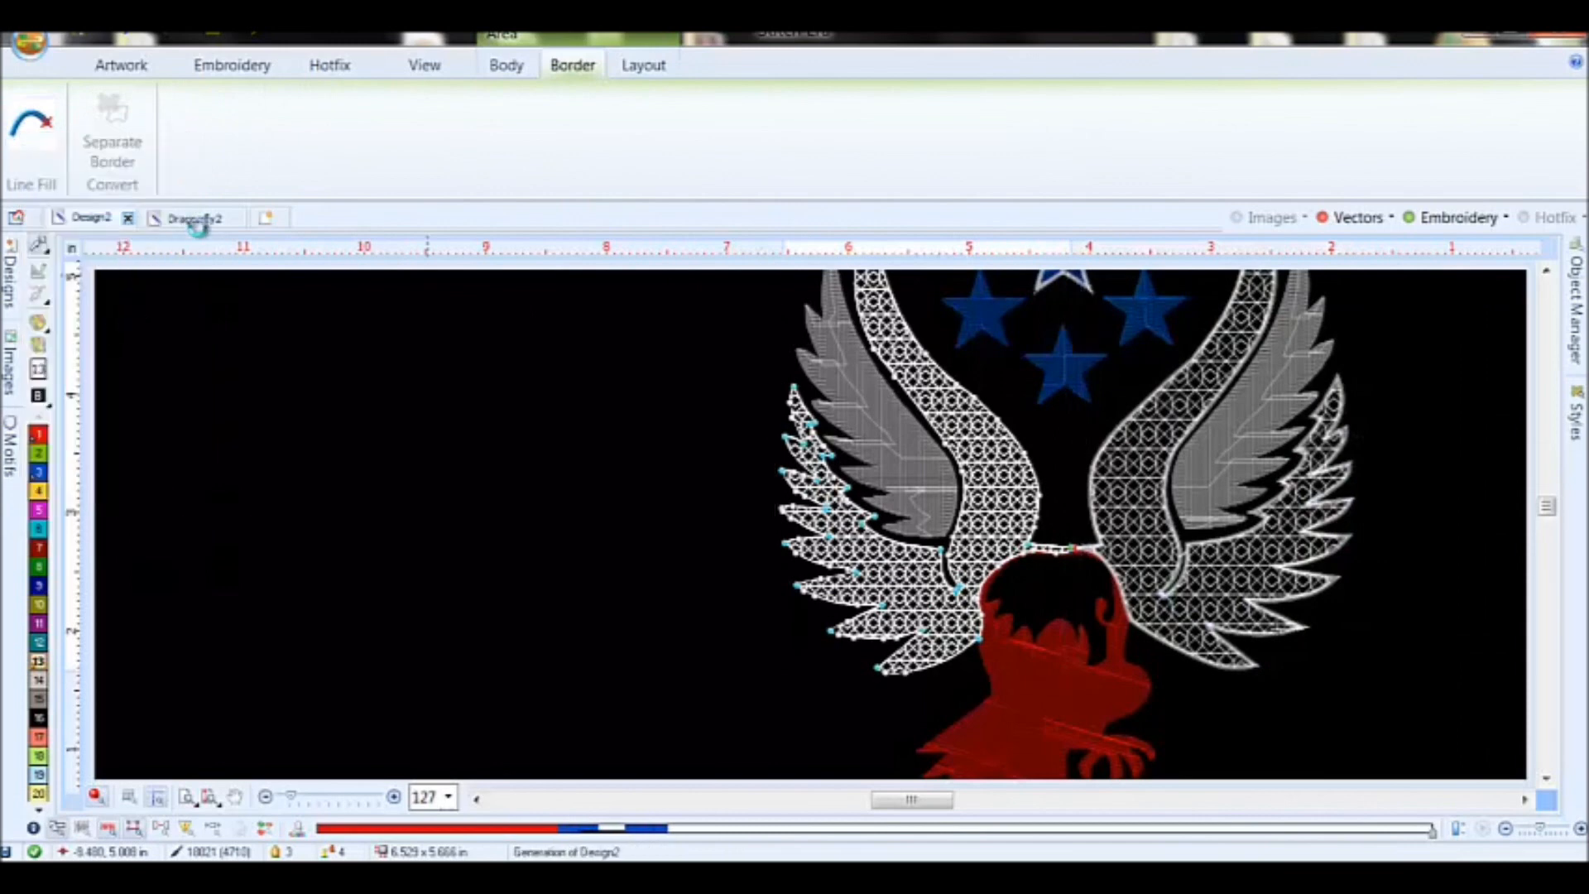
pyautogui.click(99, 132)
pyautogui.write('12')
pyautogui.press('Return')
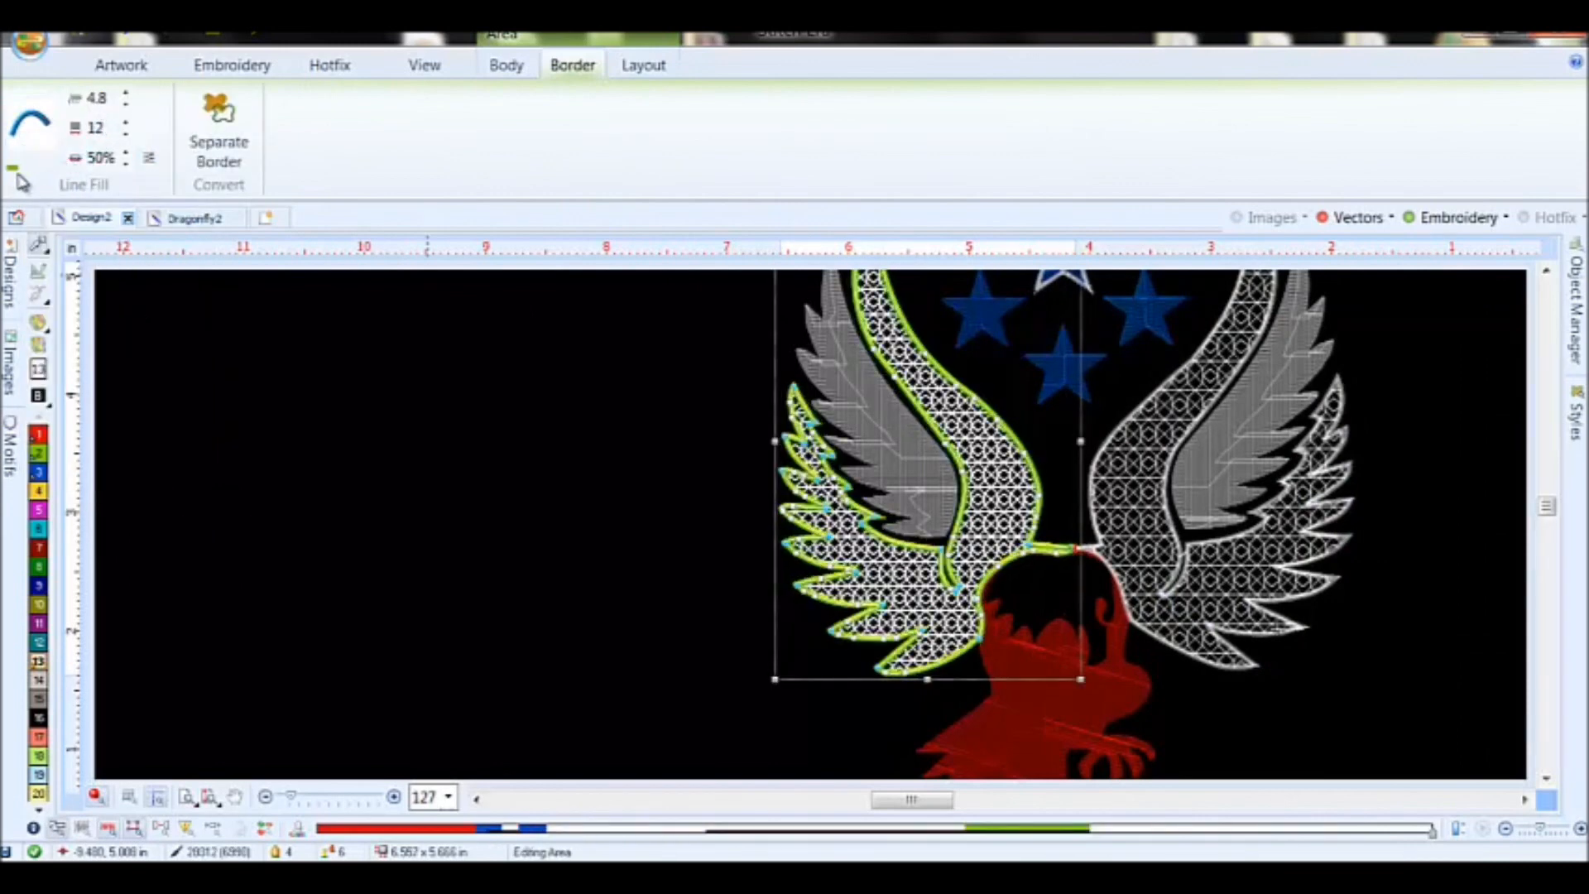
pyautogui.click(12, 170)
pyautogui.click(70, 214)
pyautogui.click(304, 346)
# - Add a white Zig-Zag border with a width of 12 to the left wing's inner feather area
pyautogui.scroll(-1, 1106, 601)
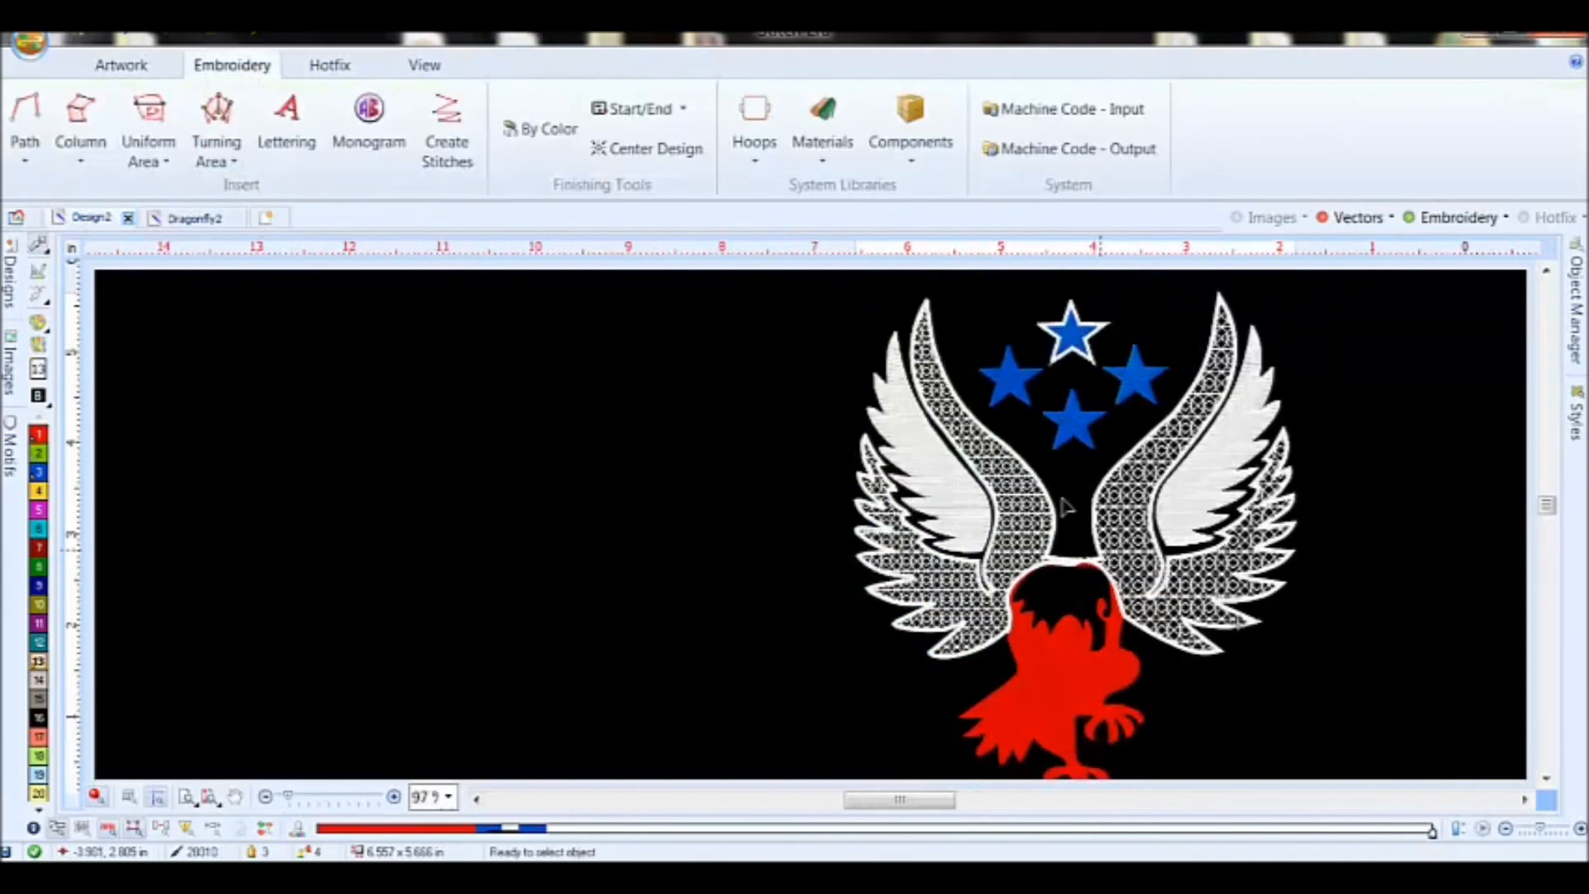
pyautogui.click(942, 458)
pyautogui.scroll(2, 941, 465)
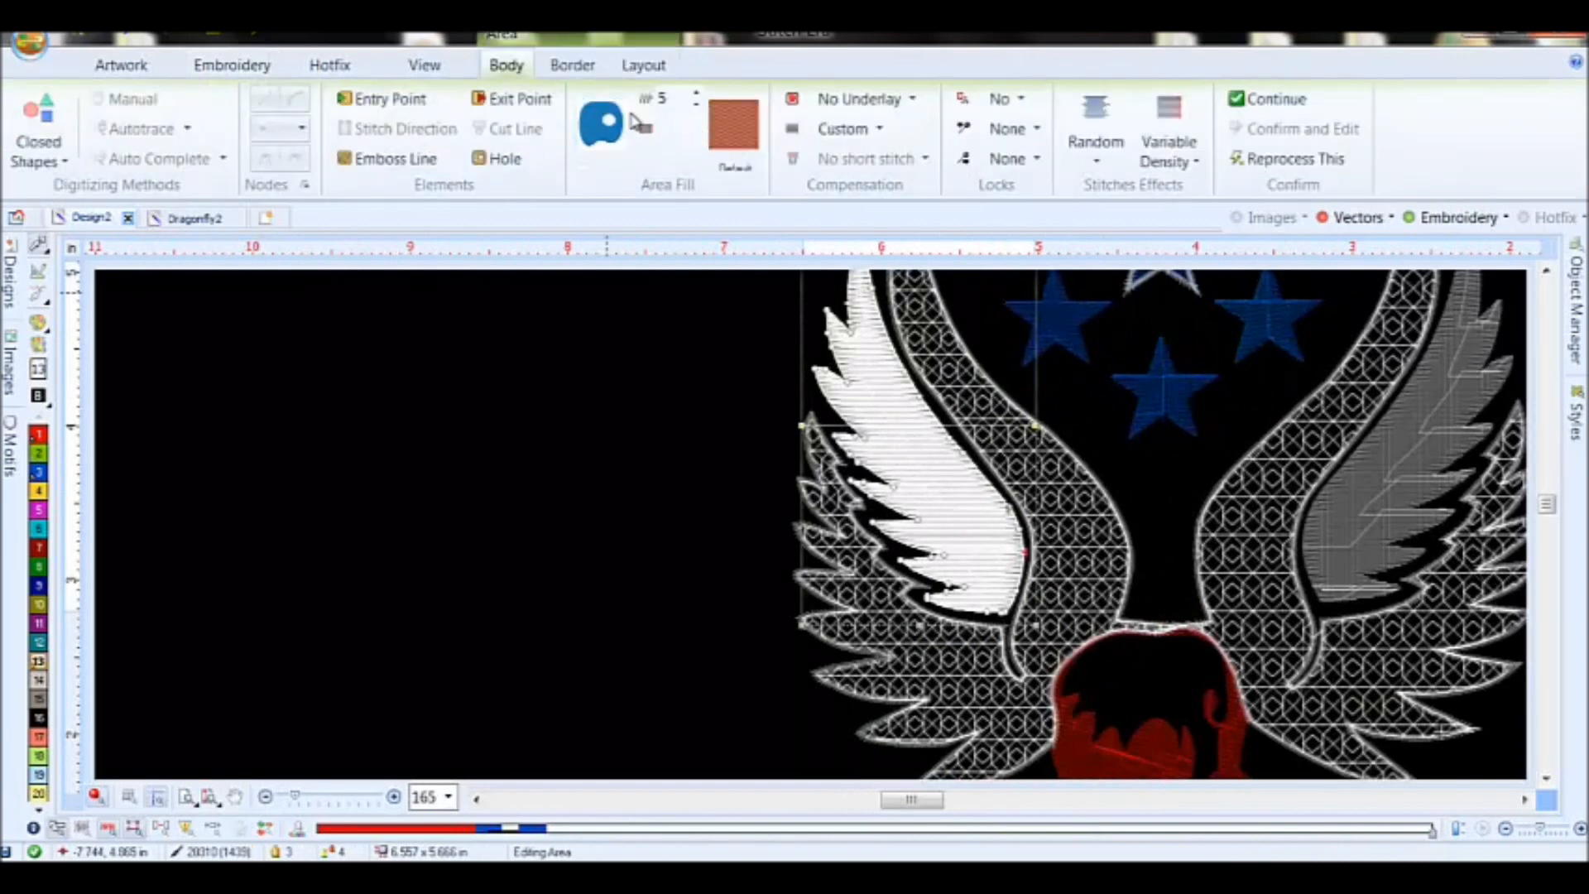
pyautogui.click(572, 64)
pyautogui.click(19, 155)
pyautogui.click(165, 343)
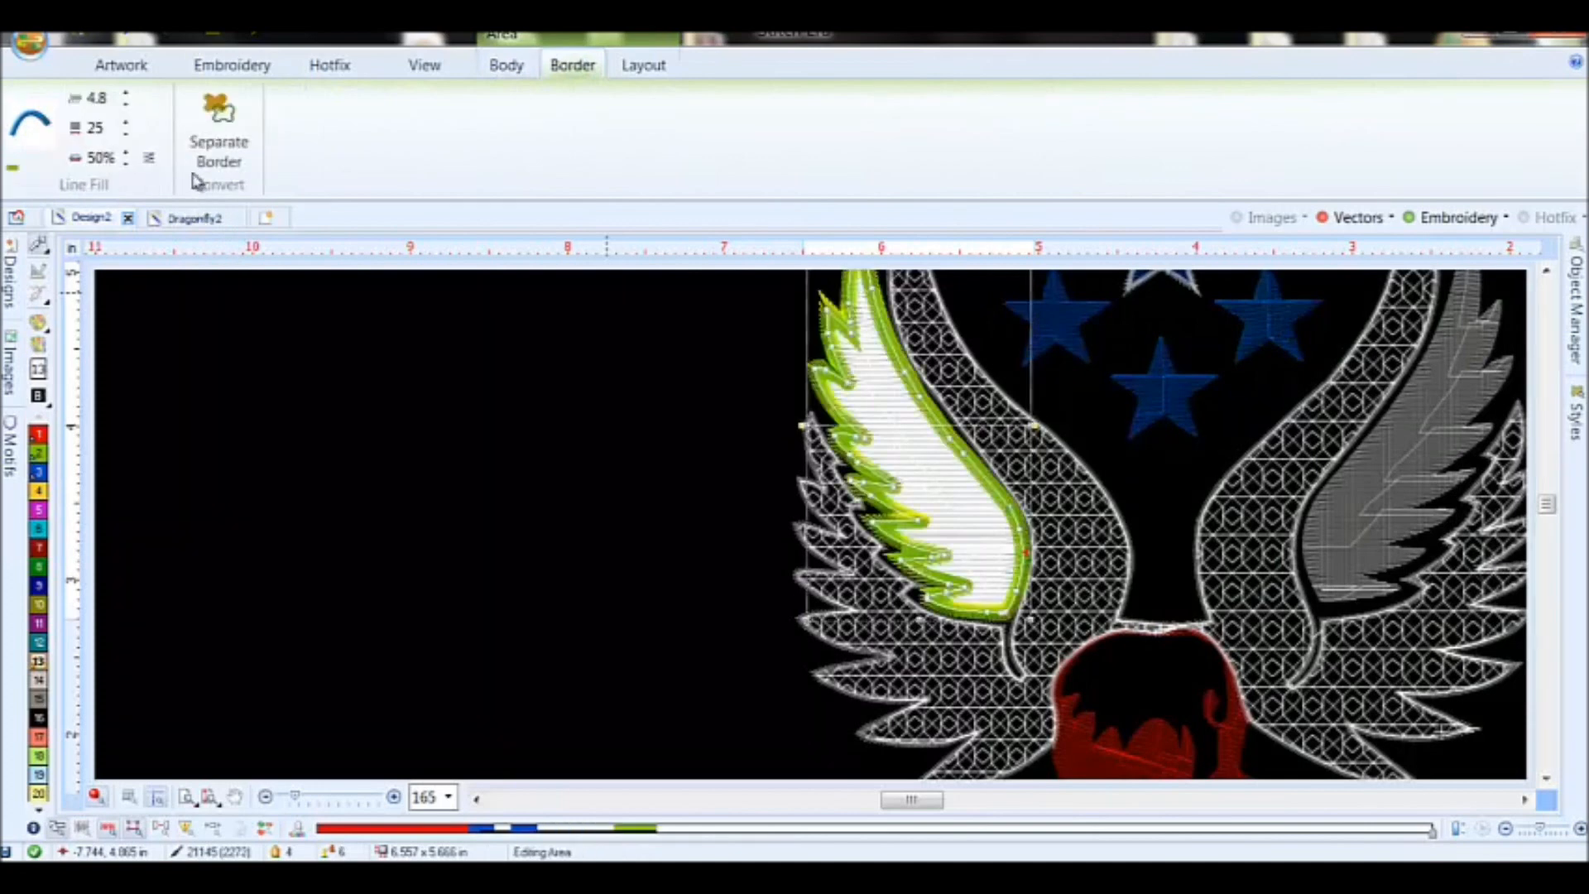
pyautogui.click(10, 171)
pyautogui.click(67, 212)
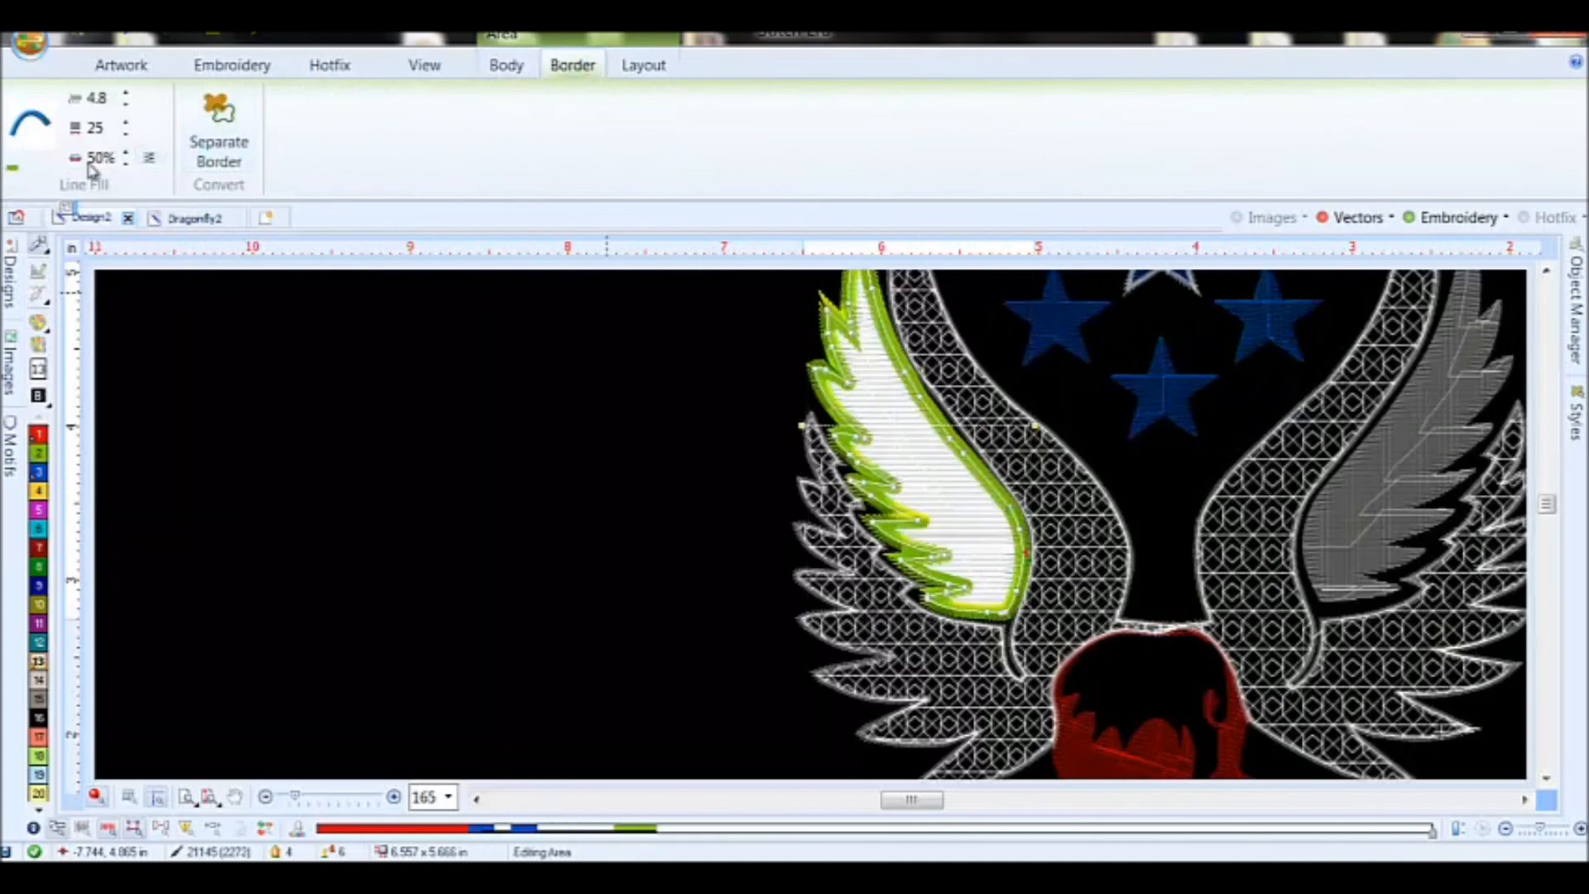
pyautogui.click(104, 133)
pyautogui.write('12')
pyautogui.press('Return')
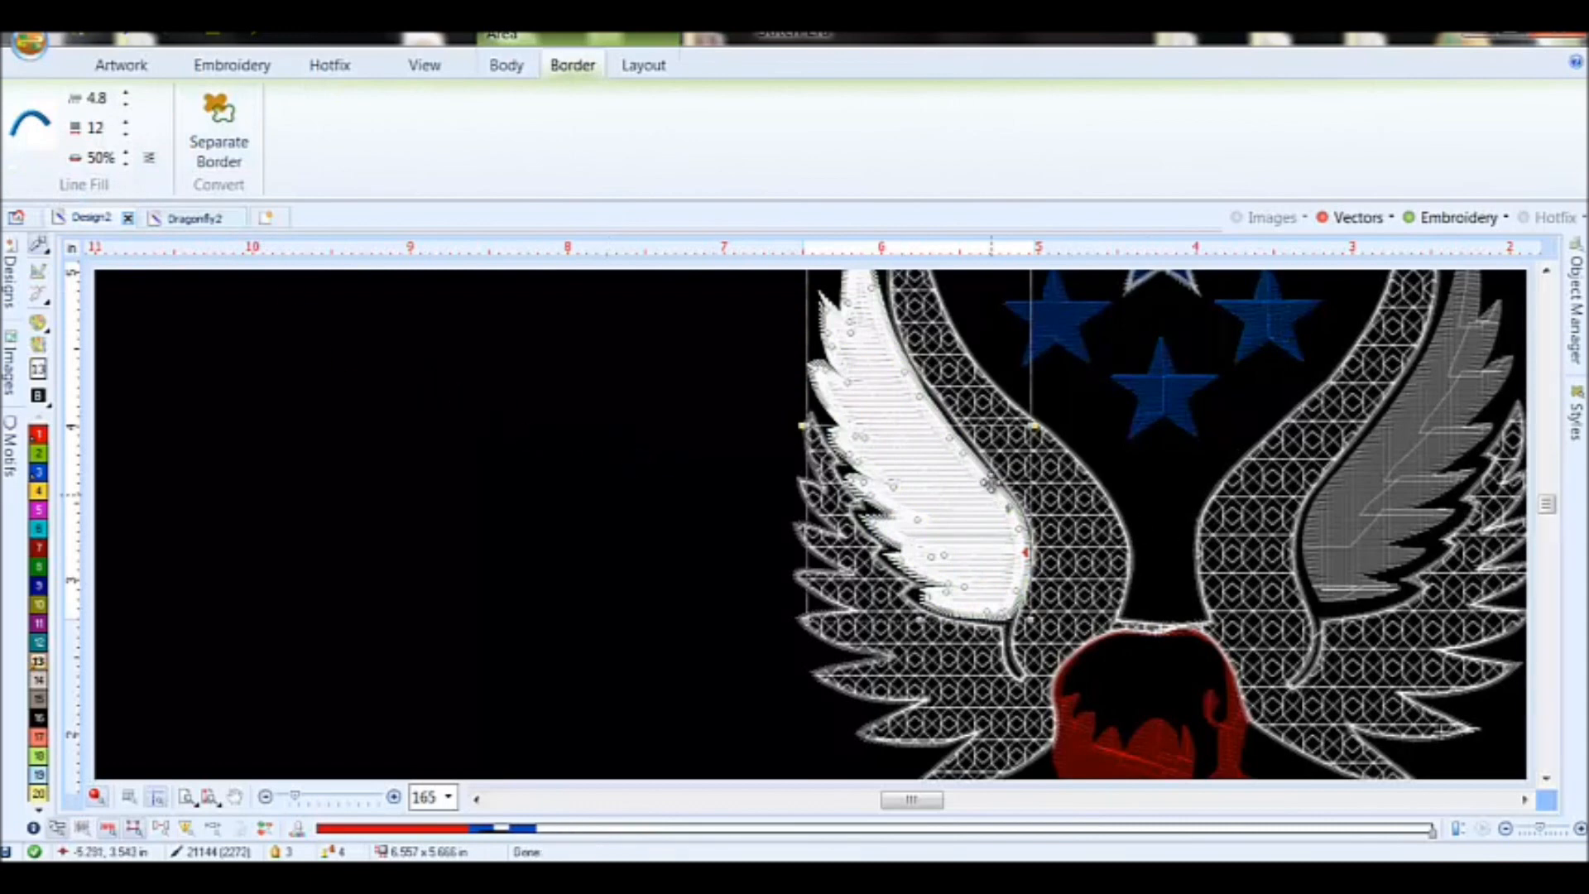
# - Give the right wing's inner feather area a white Zig-Zag border with a width of 12
pyautogui.click(1413, 517)
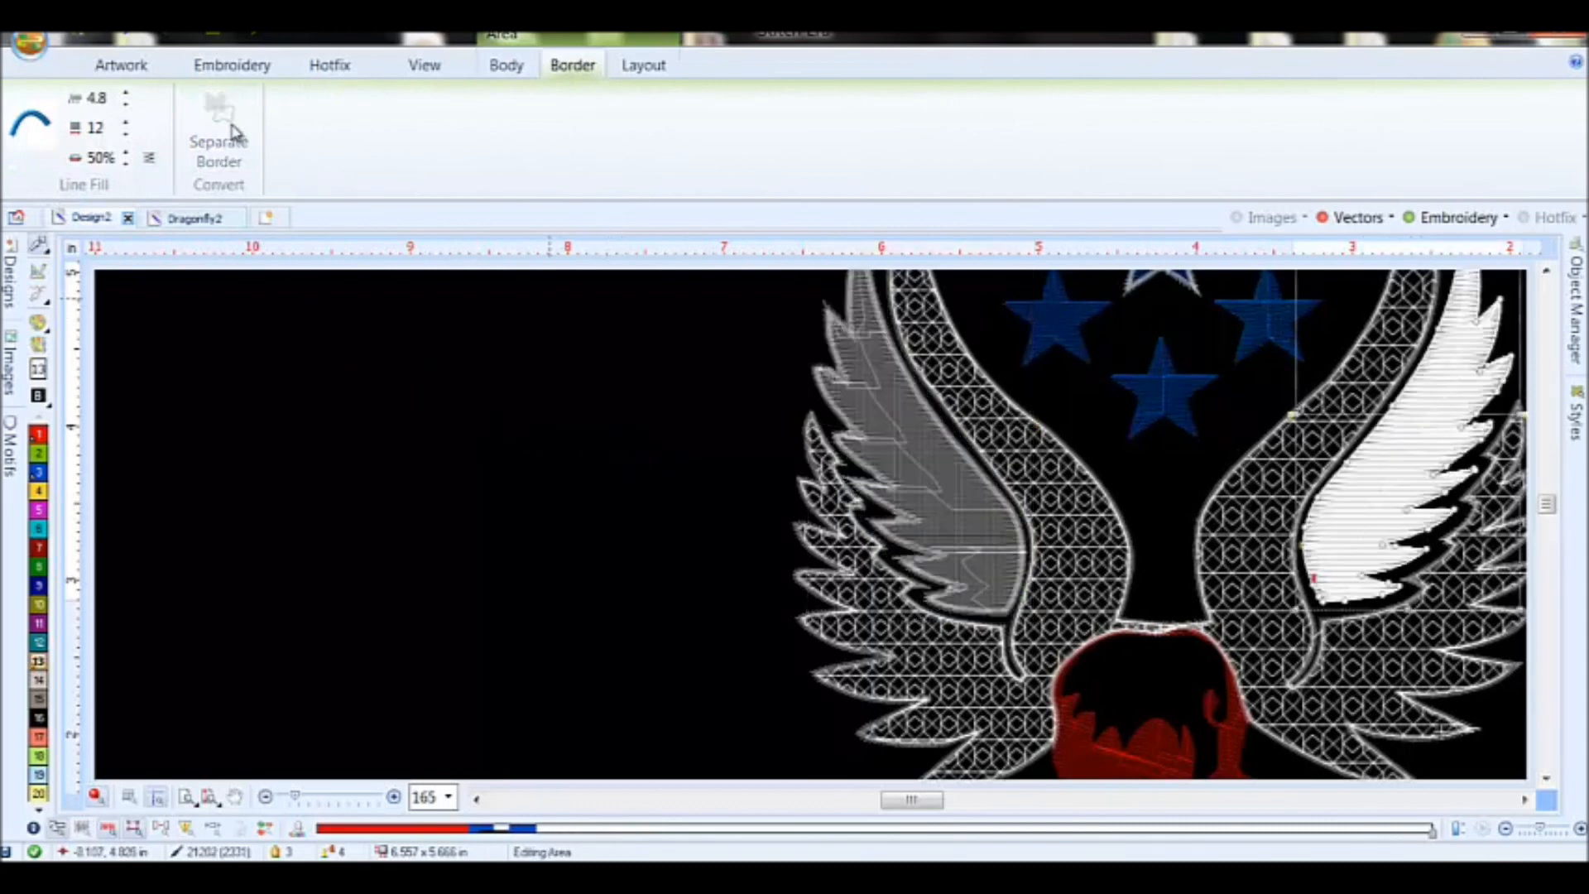
pyautogui.click(34, 124)
pyautogui.click(62, 245)
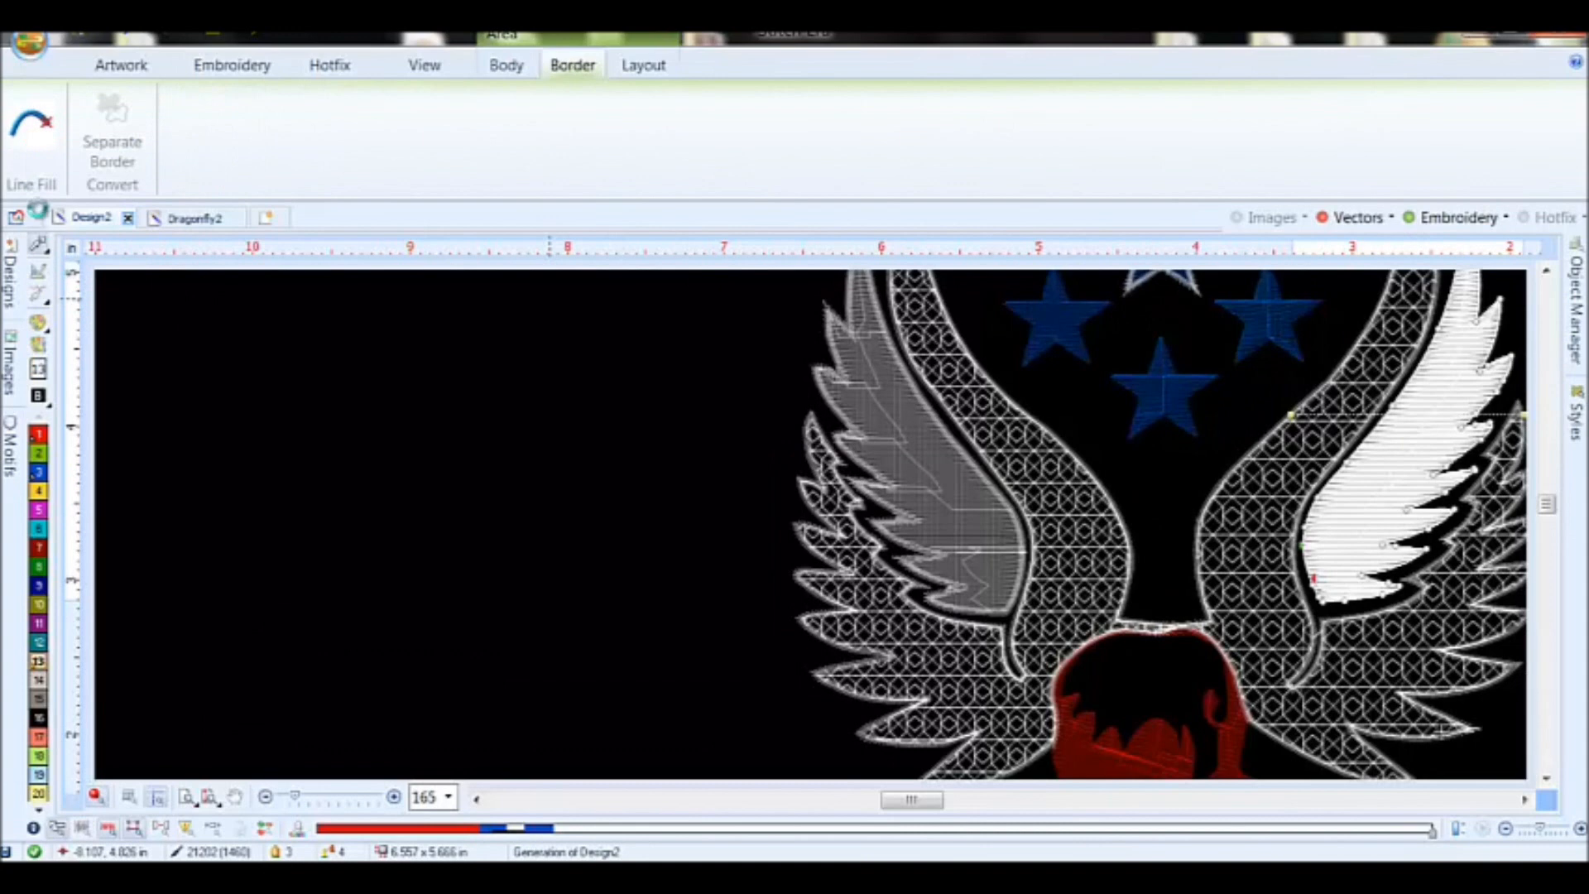
pyautogui.click(14, 171)
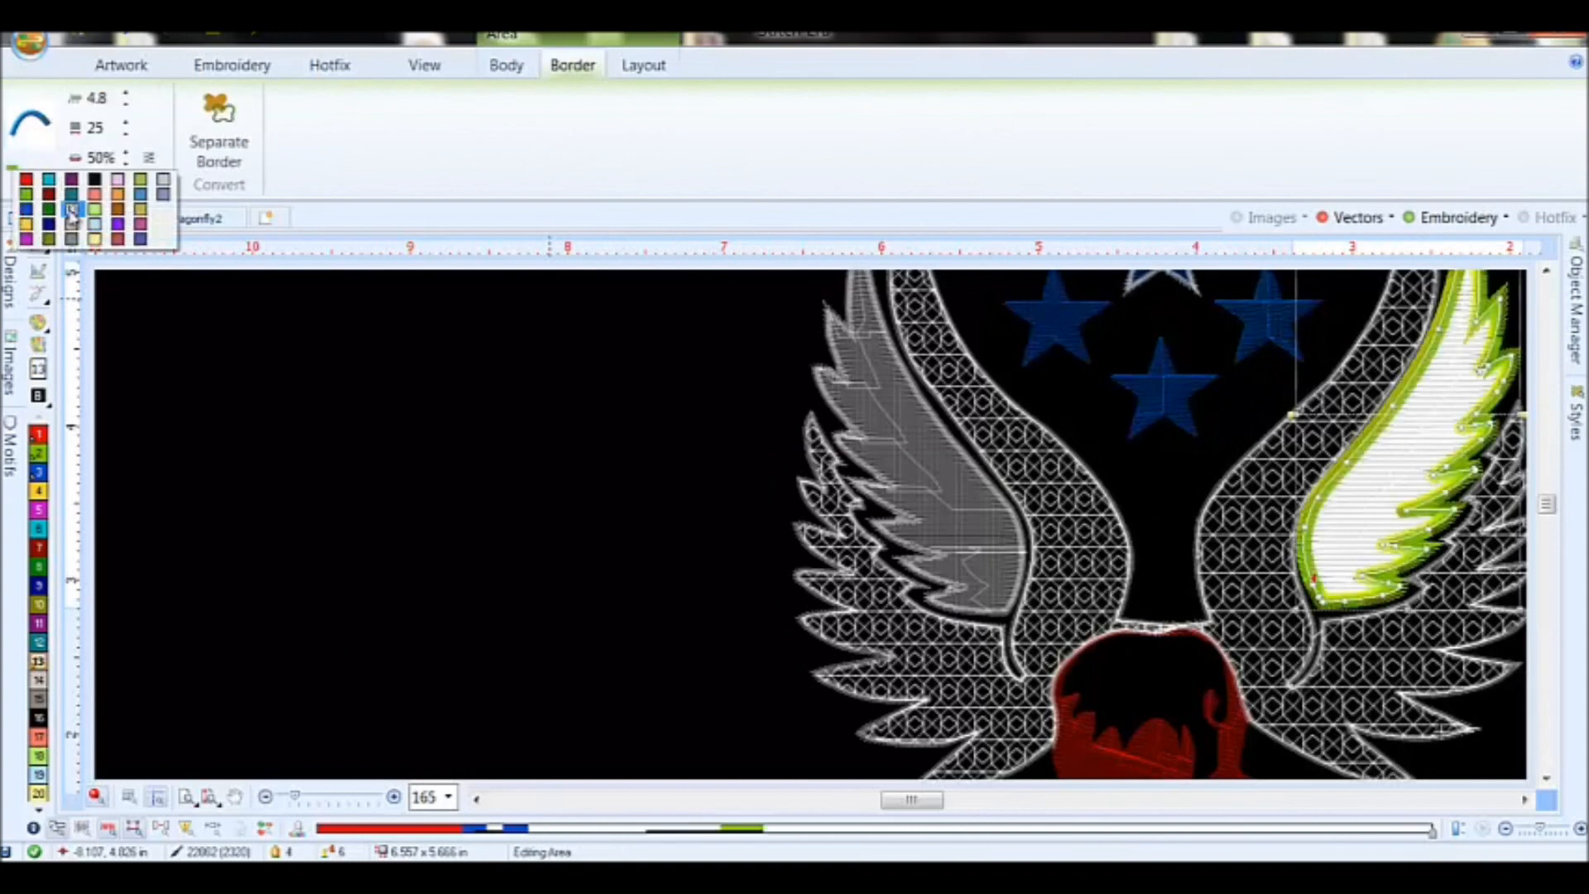
pyautogui.click(72, 209)
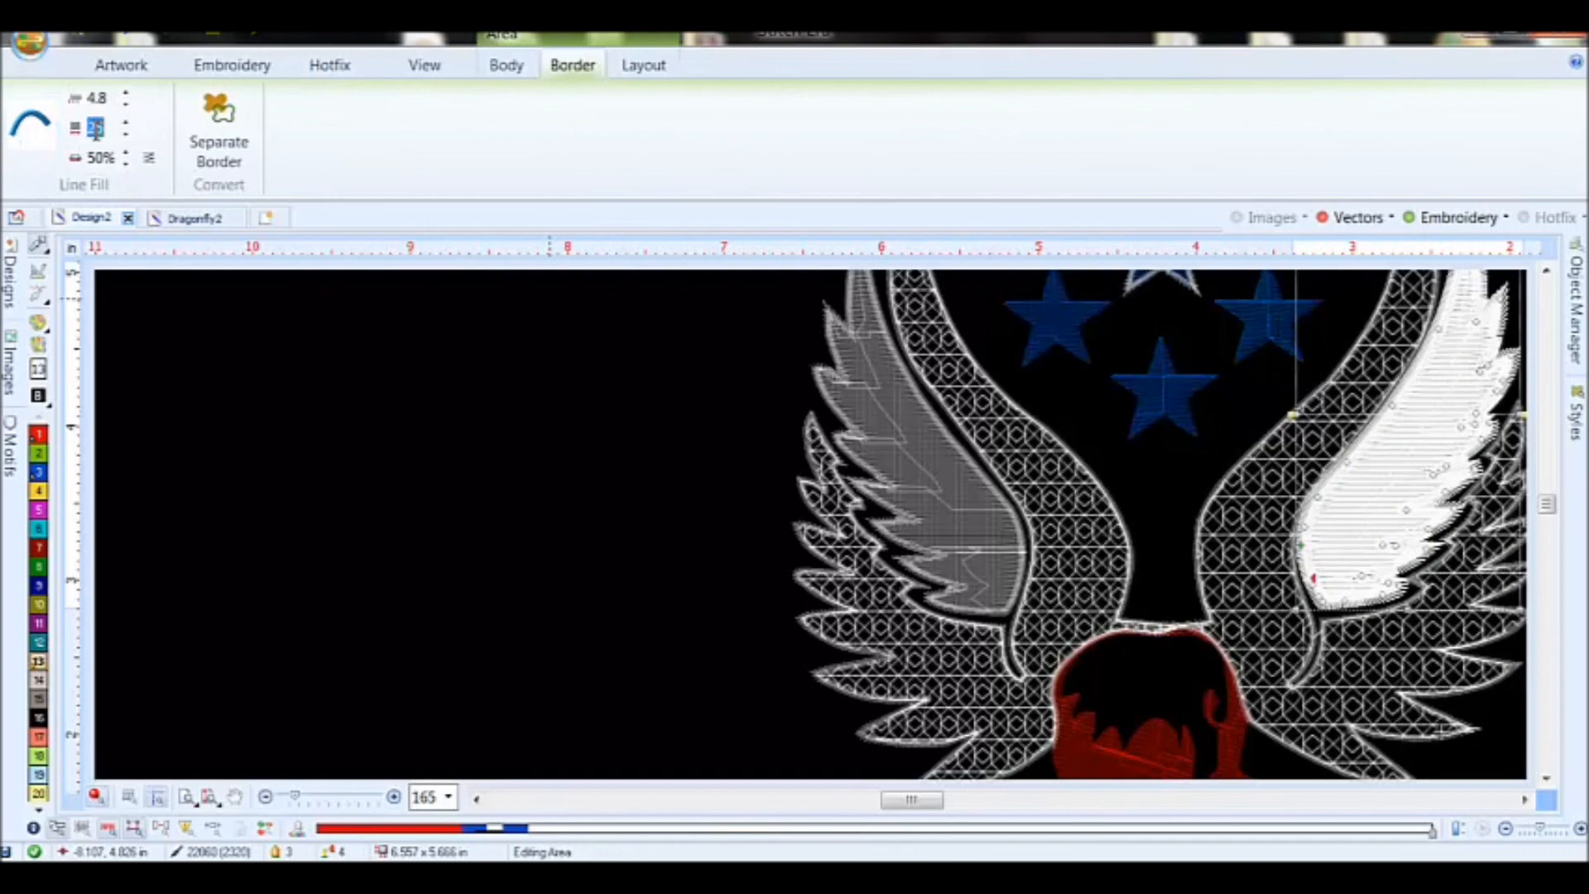
pyautogui.press('Return')
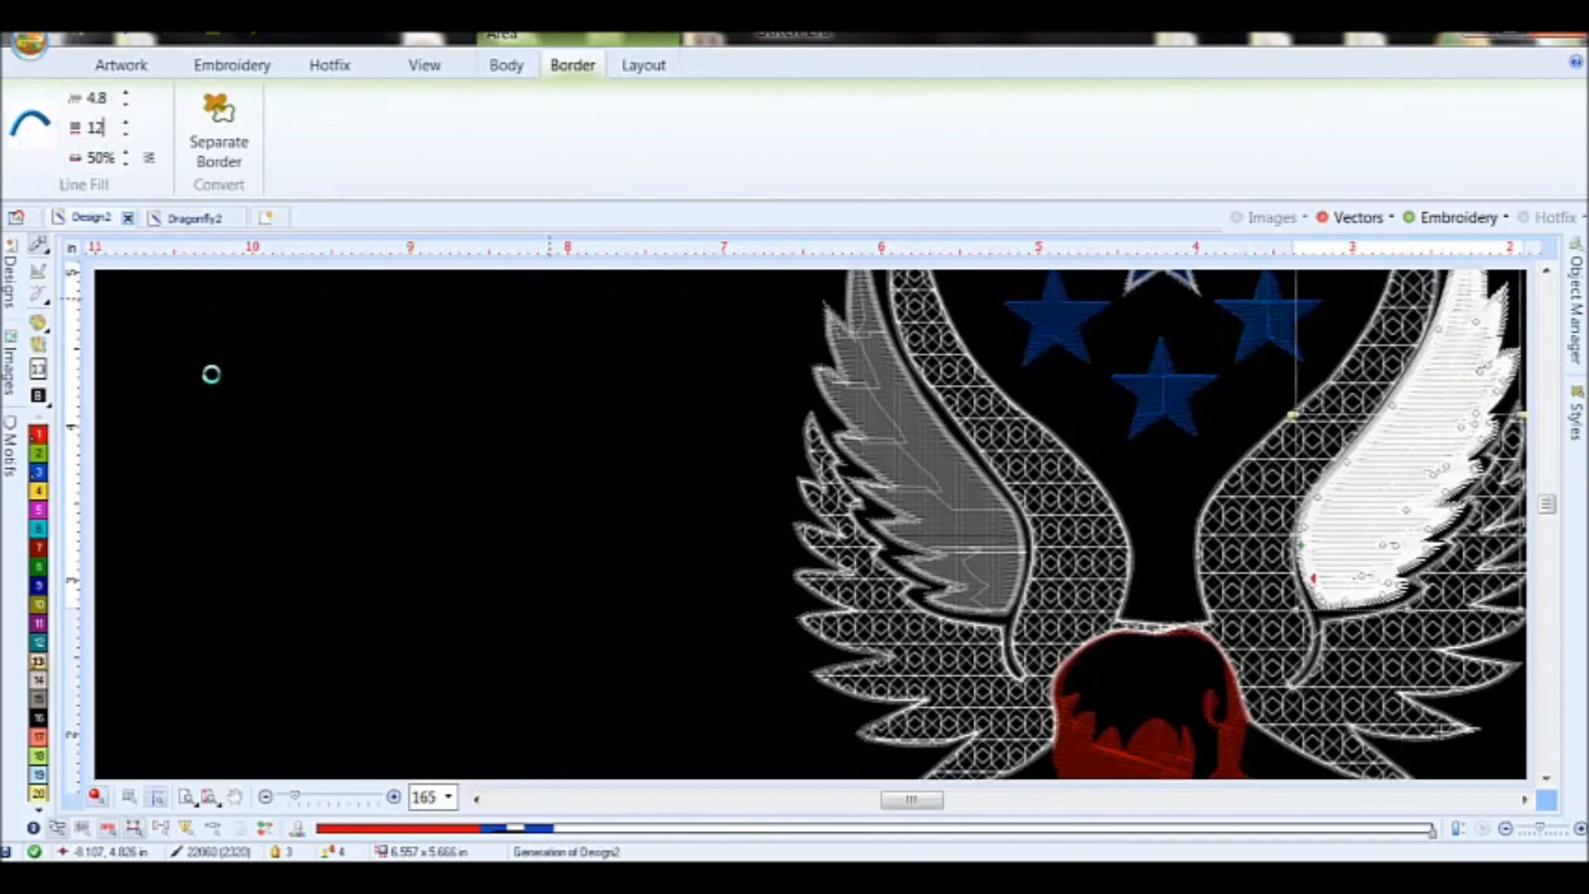
pyautogui.click(574, 454)
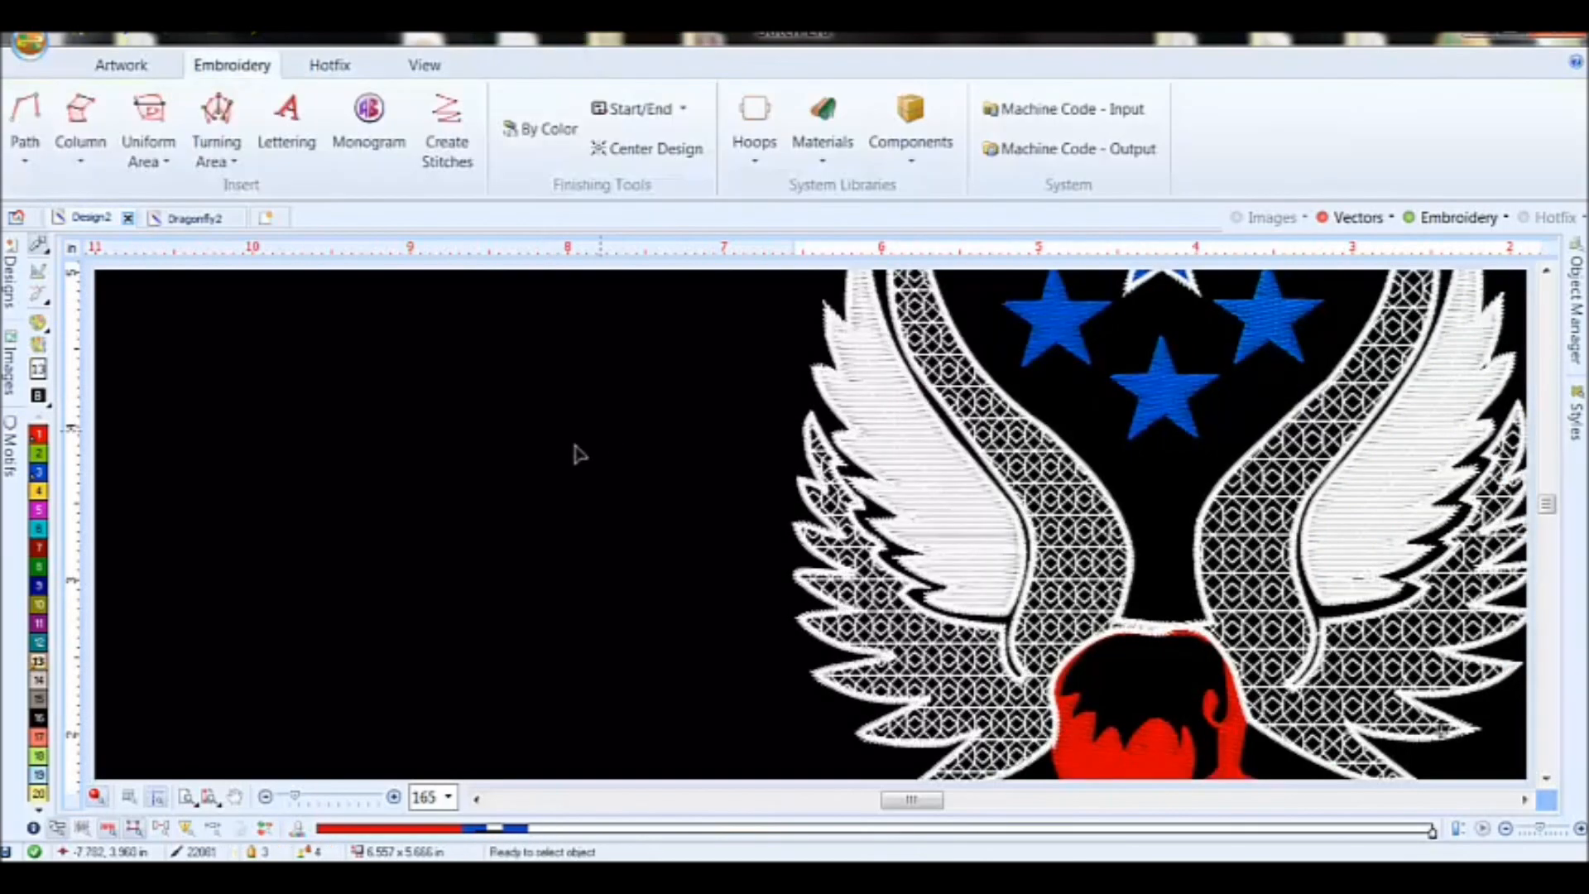
# - Open the stitch simulation to preview the whole eagle design
pyautogui.scroll(-1, 574, 454)
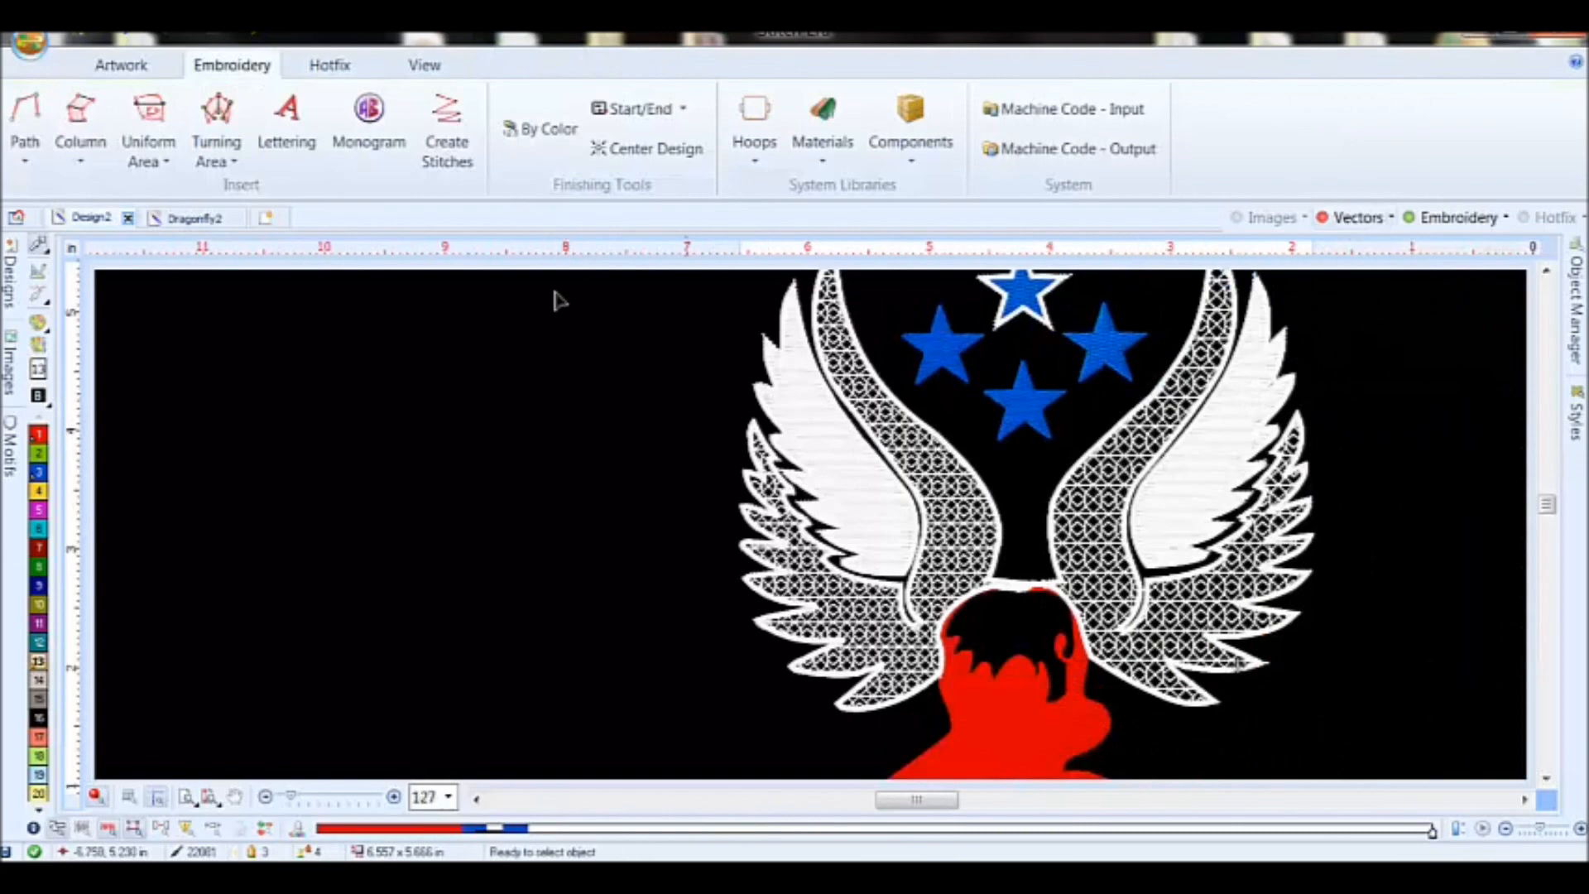
pyautogui.click(423, 66)
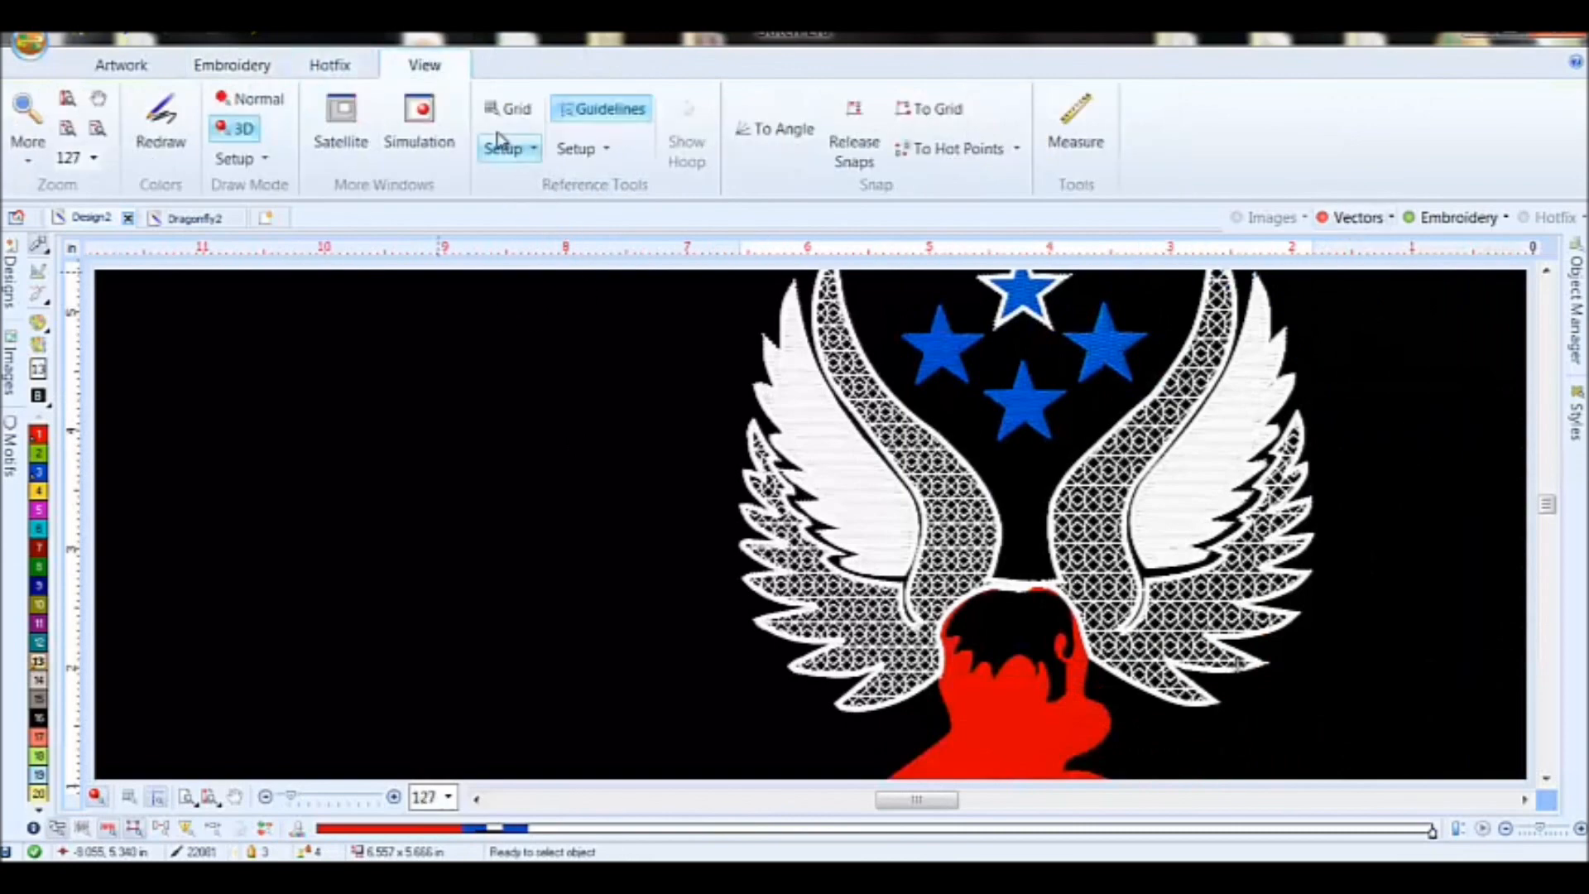
pyautogui.click(419, 128)
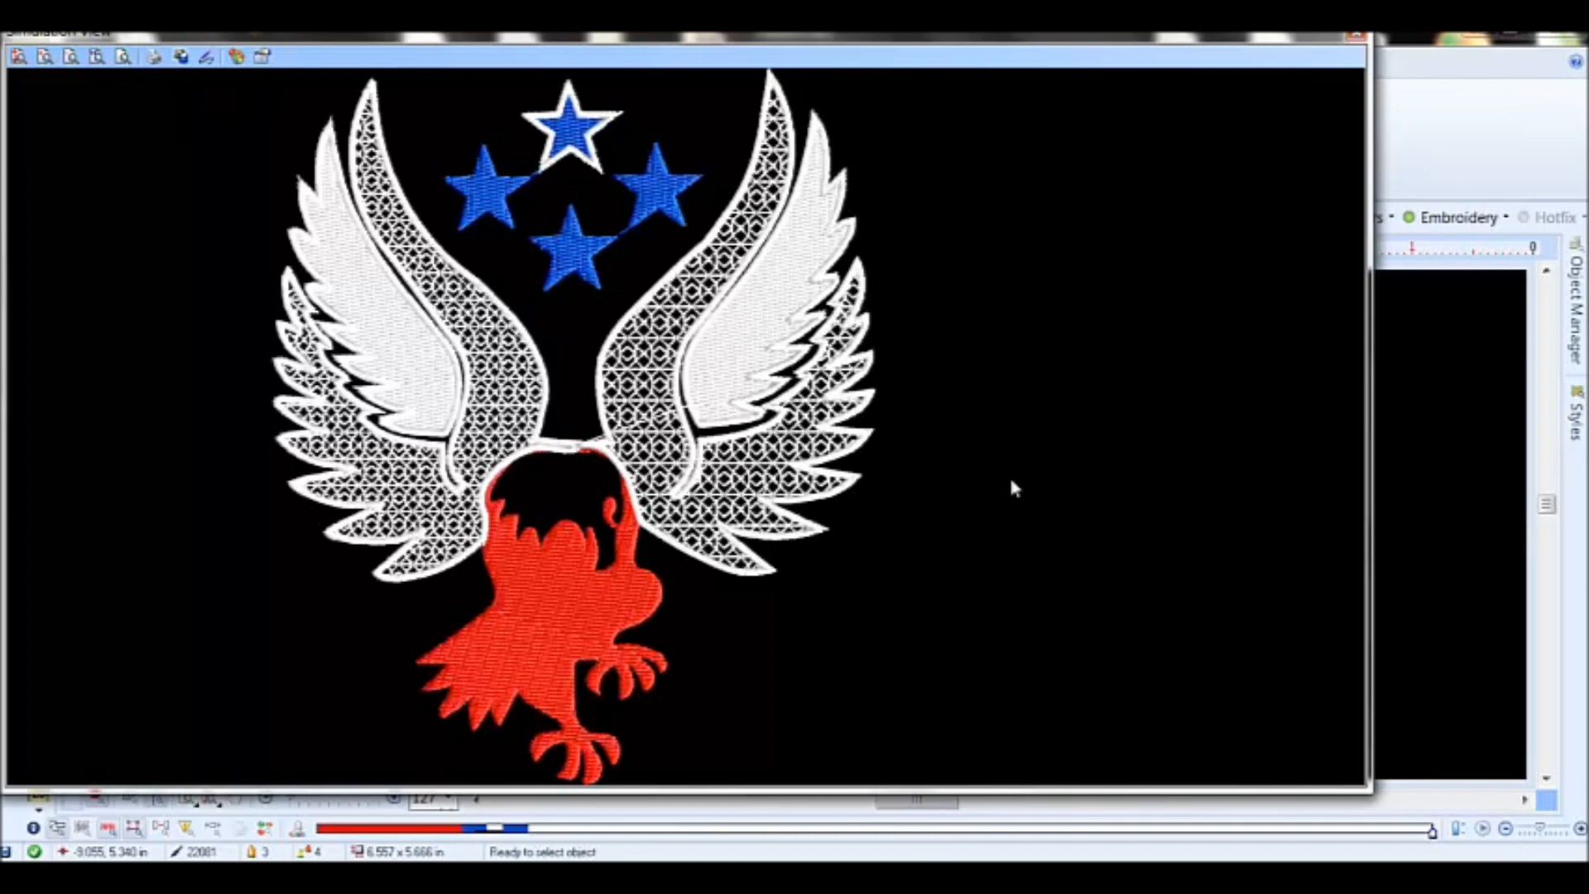